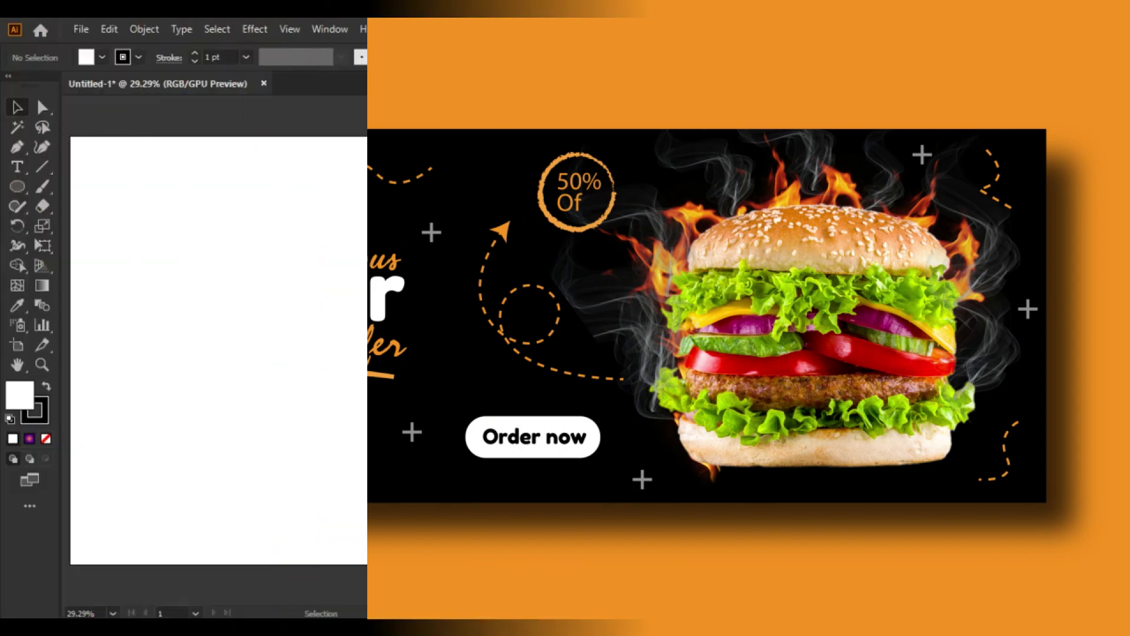
Choose the Rectangle Tool (M) from the shape tools flyout in the toolbar.
click(17, 189)
click(55, 185)
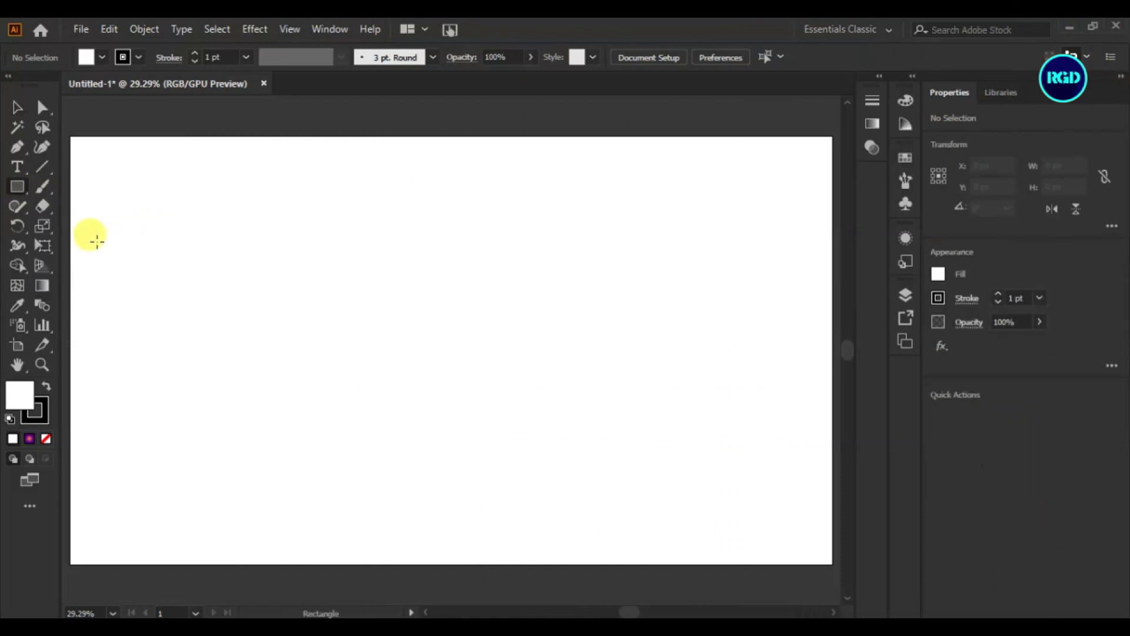
Draw a 1831 × 693 px rectangle across the artboard, filled black with no stroke.
mouse_move(88, 218)
mouse_down()
mouse_move(807, 448)
mouse_move(816, 493)
mouse_up()
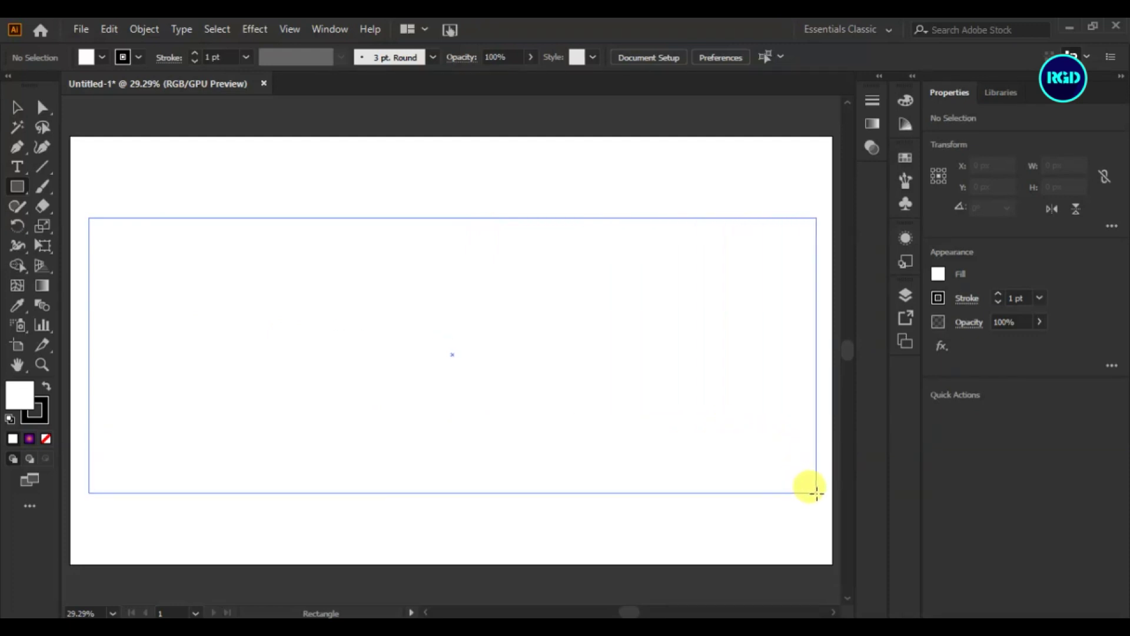
drag(816, 492, 816, 493)
click(102, 57)
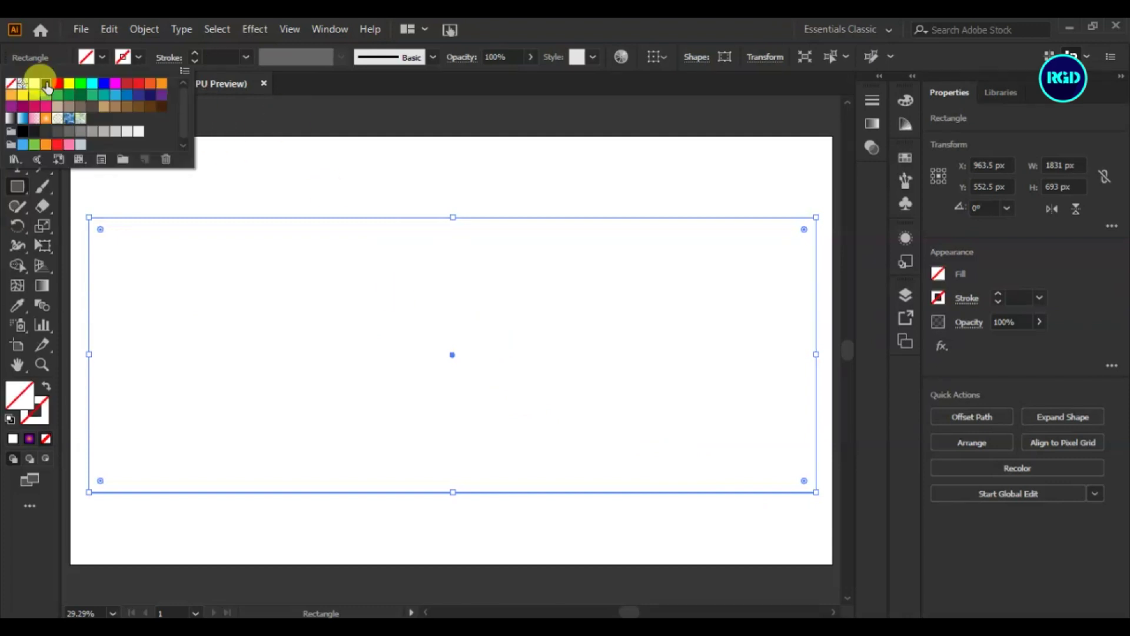
click(46, 83)
click(217, 149)
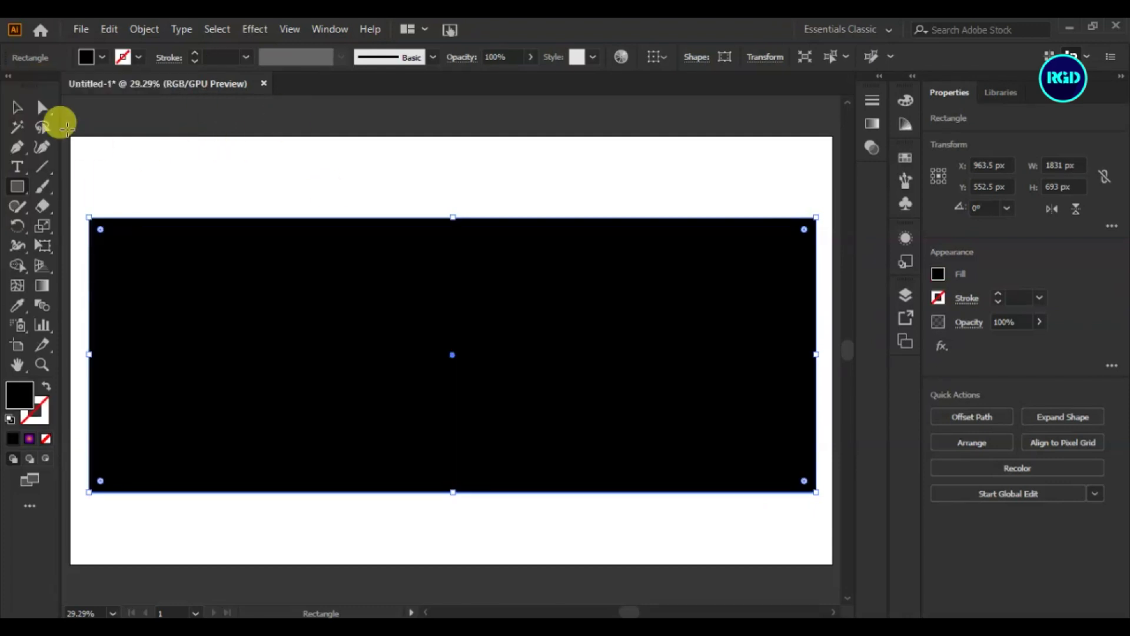
key(v)
click(162, 183)
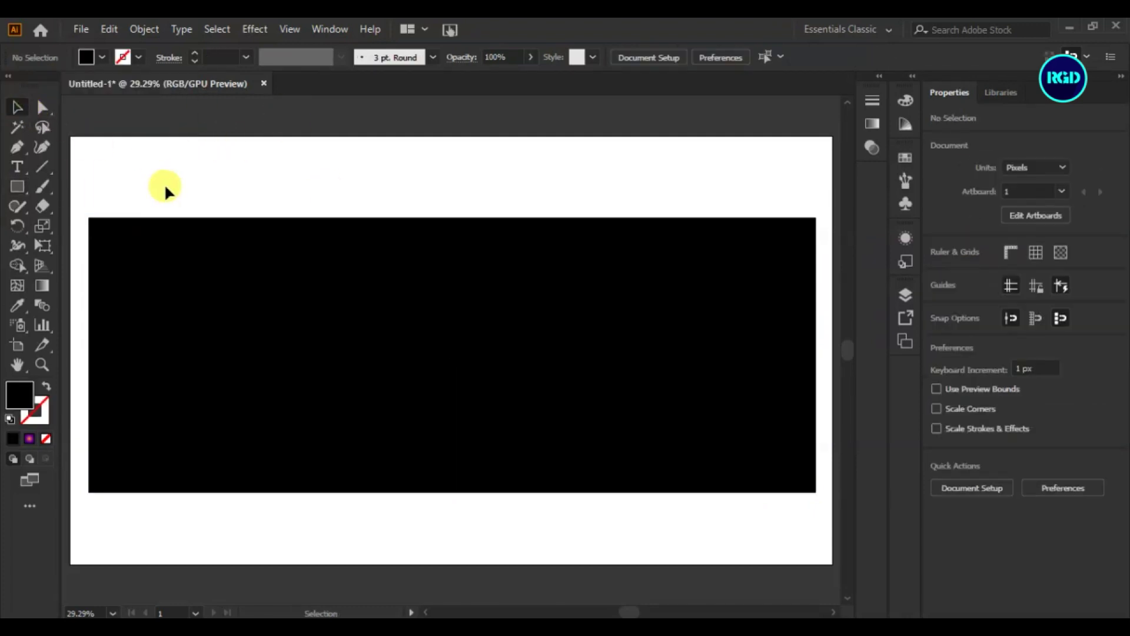
Drag 2.png from the image folder onto the artboard and hide the Explorer window.
click(907, 294)
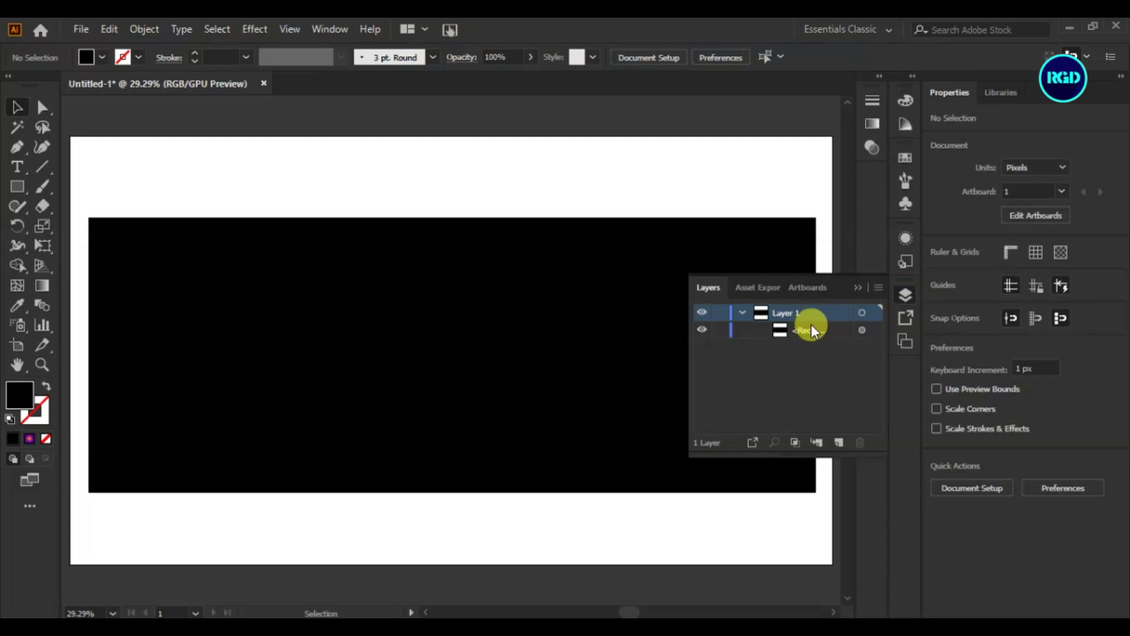
click(857, 294)
key(alt+Tab)
mouse_move(622, 230)
mouse_down()
mouse_move(510, 308)
mouse_move(297, 328)
mouse_up()
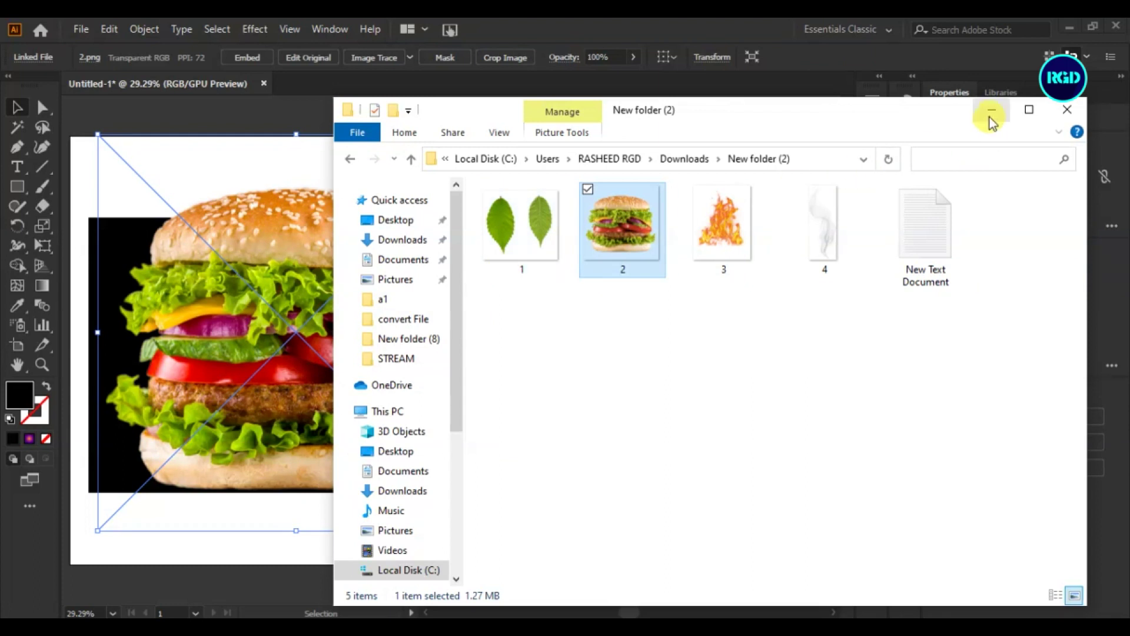
click(992, 112)
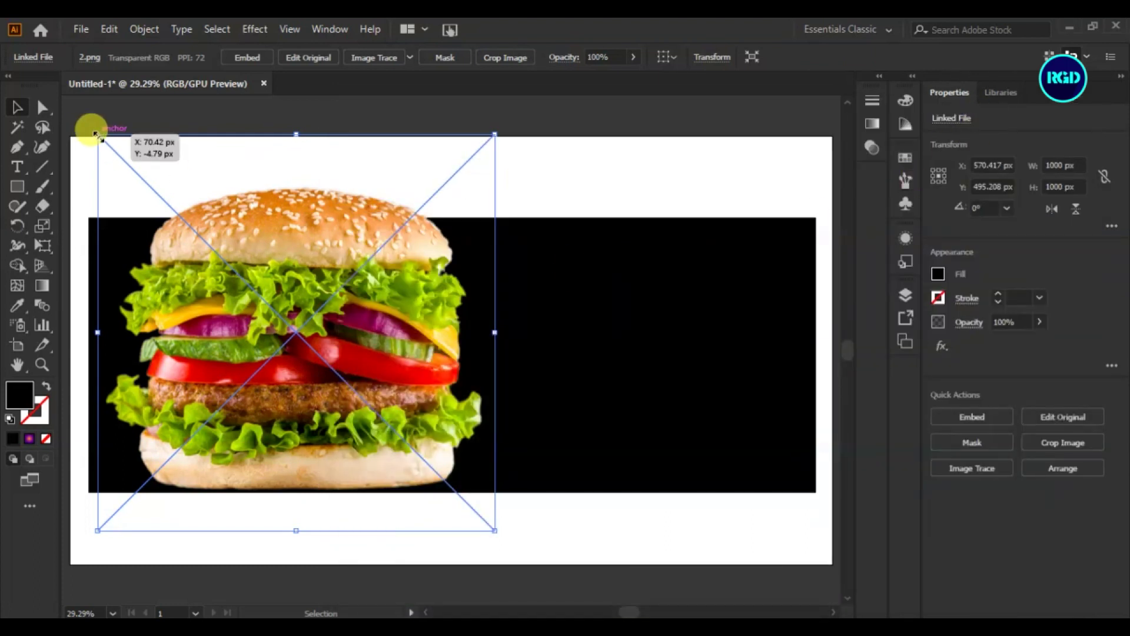
Scale the burger photo to about 639 px and place it on the banner's right side.
drag(96, 134, 263, 276)
mouse_move(385, 423)
mouse_down()
mouse_move(676, 356)
mouse_move(661, 385)
mouse_up()
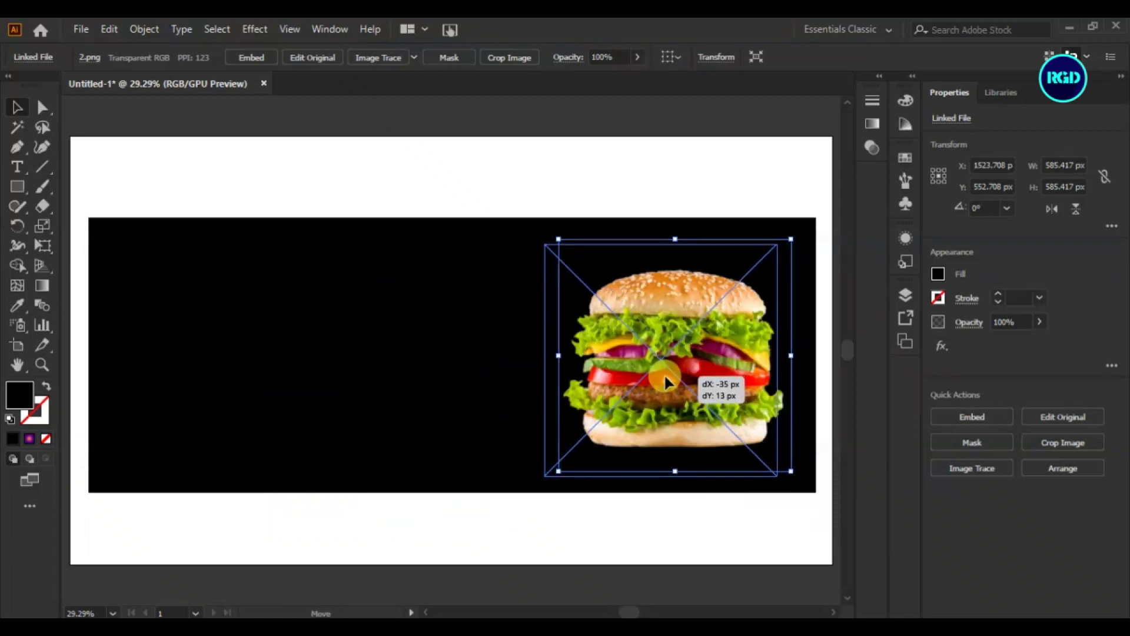
drag(540, 248, 518, 230)
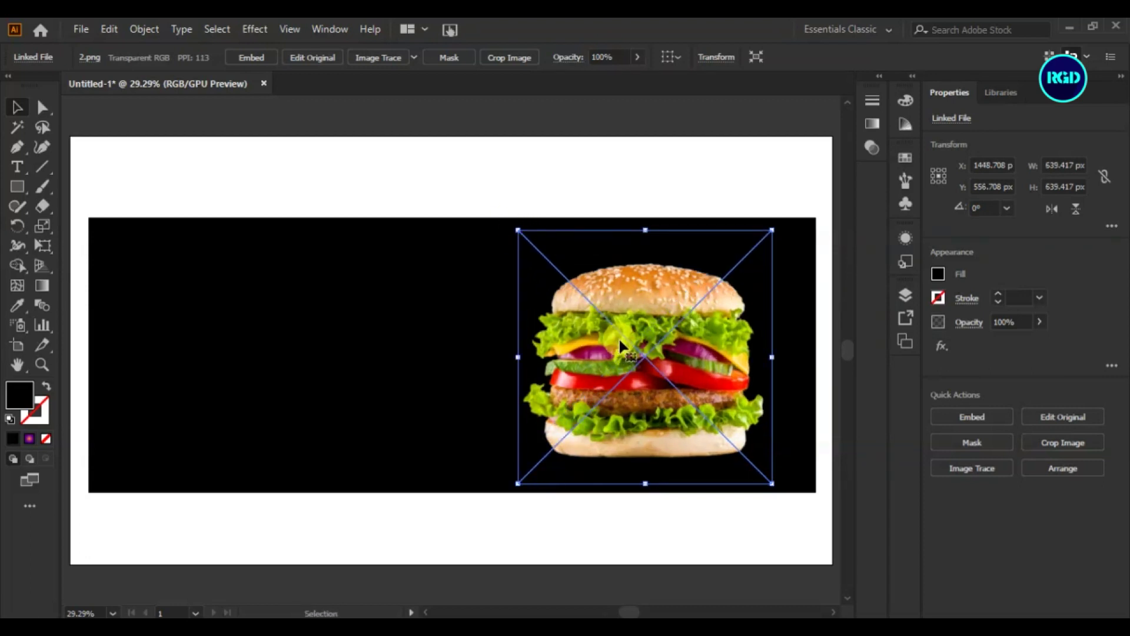
drag(620, 342, 620, 350)
click(317, 185)
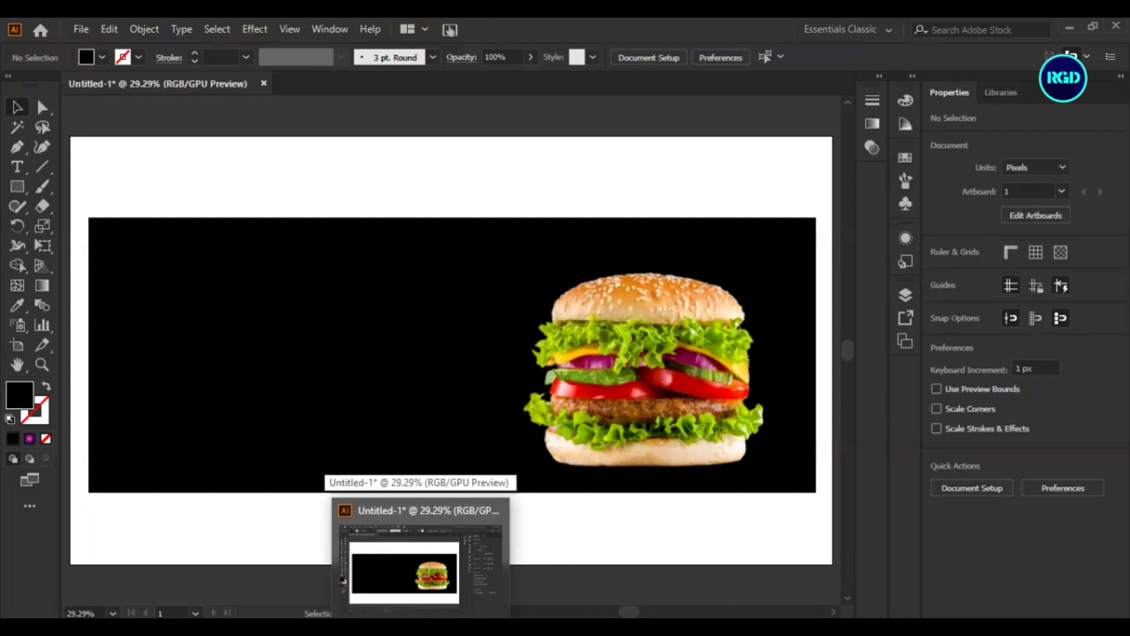
Drag the 3.png fire and 4.png smoke images onto the artboard.
click(401, 559)
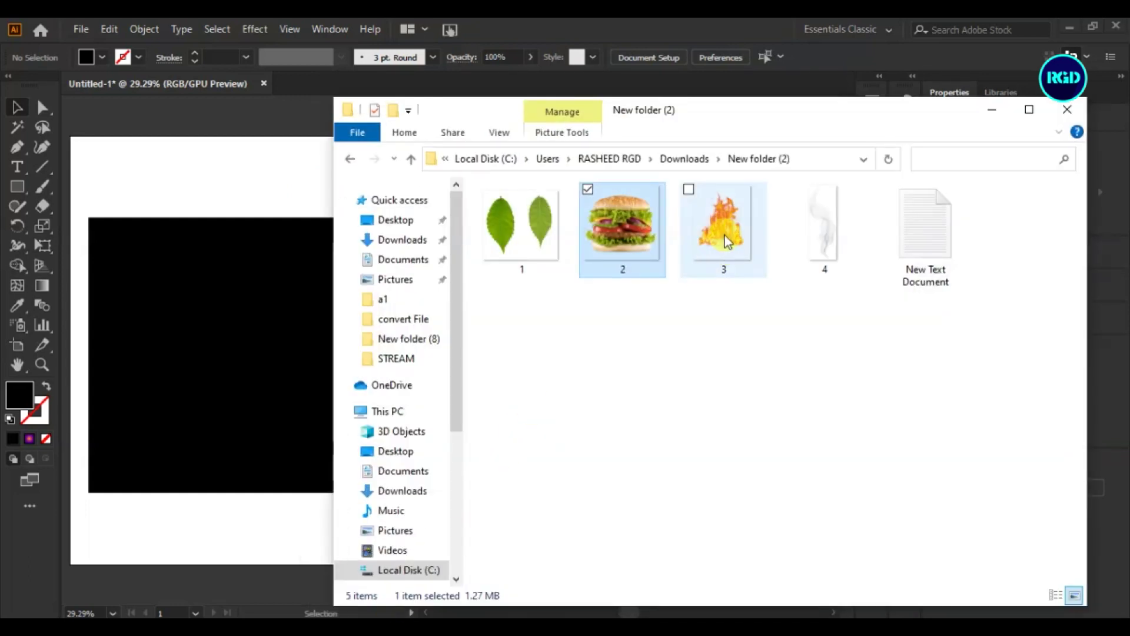
drag(728, 241, 290, 377)
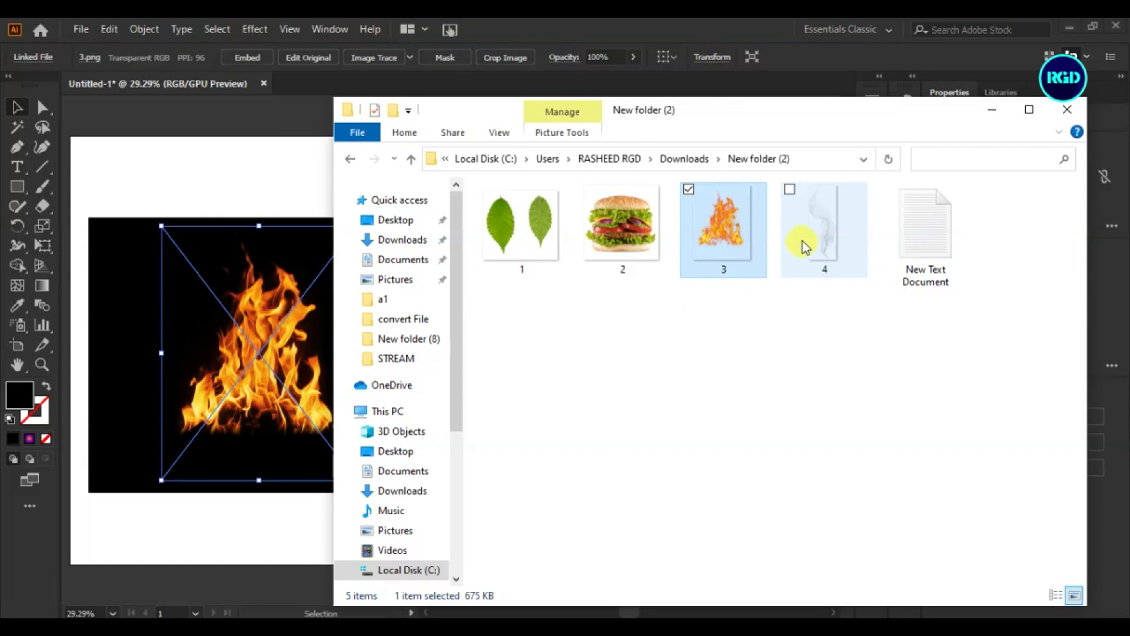
drag(821, 241, 127, 329)
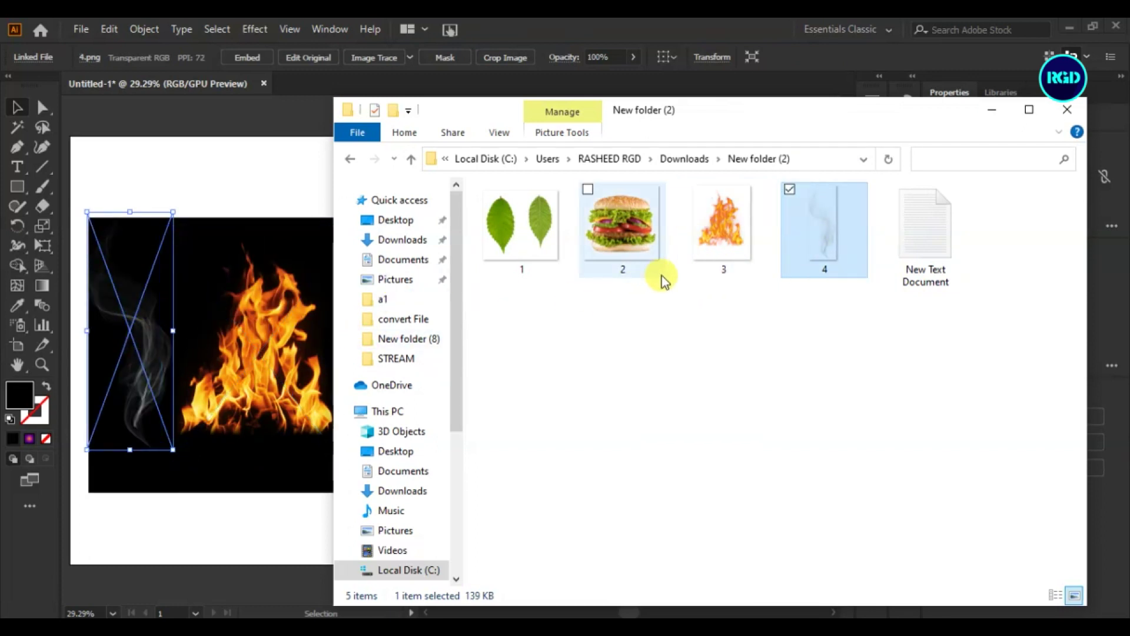
click(992, 110)
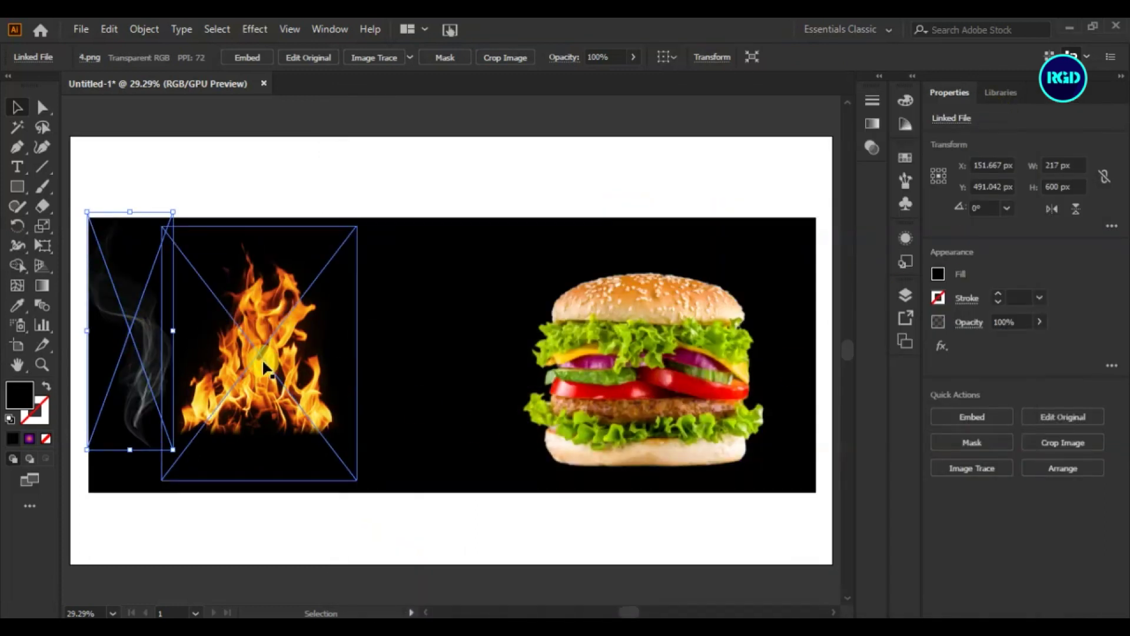
Move the fire onto the burger, rotate it about 31.66°, enlarge it, and group the fire copies.
drag(277, 356, 594, 352)
drag(675, 350, 723, 358)
drag(478, 353, 513, 349)
mouse_move(497, 212)
mouse_down()
mouse_move(517, 342)
mouse_move(628, 340)
mouse_up()
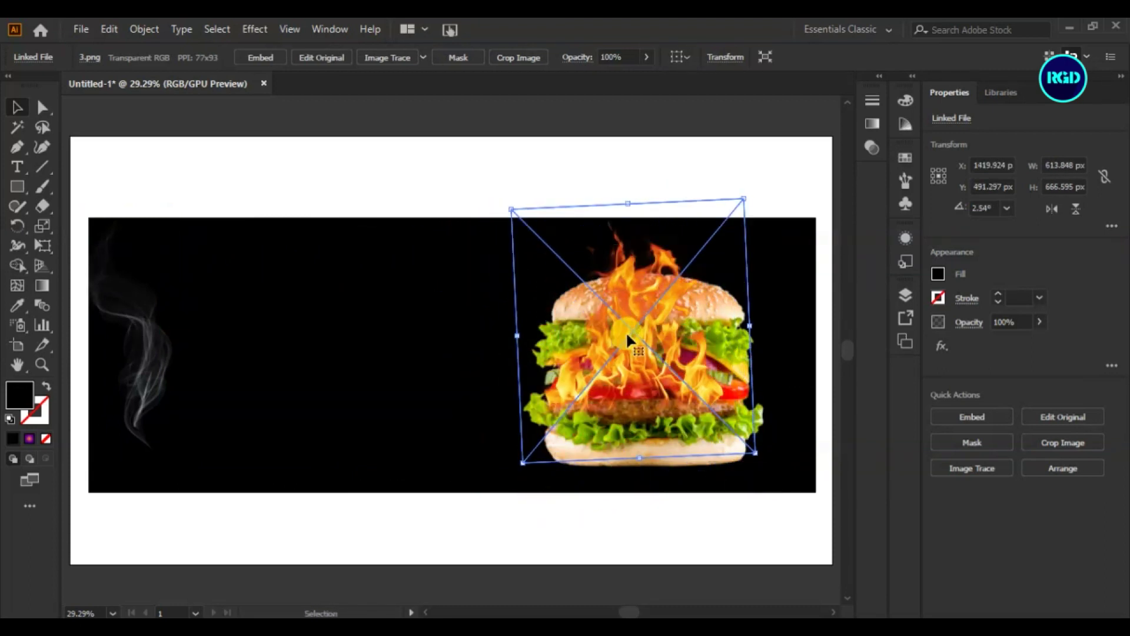
mouse_move(789, 190)
mouse_down()
mouse_move(595, 312)
mouse_move(398, 304)
mouse_move(628, 244)
mouse_move(639, 312)
mouse_up()
shift+click(618, 245)
click(905, 294)
key(ctrl+g)
Send the fire group behind the burger and arrange the smoke wisps around its sides and top.
drag(791, 353, 791, 374)
click(497, 543)
mouse_move(135, 247)
mouse_down()
mouse_move(353, 253)
mouse_move(366, 288)
mouse_move(518, 303)
mouse_move(626, 260)
mouse_move(644, 187)
mouse_move(764, 269)
mouse_move(779, 368)
mouse_move(528, 294)
mouse_move(517, 360)
mouse_move(574, 239)
mouse_move(596, 254)
mouse_move(765, 241)
mouse_move(715, 210)
mouse_up()
click(611, 527)
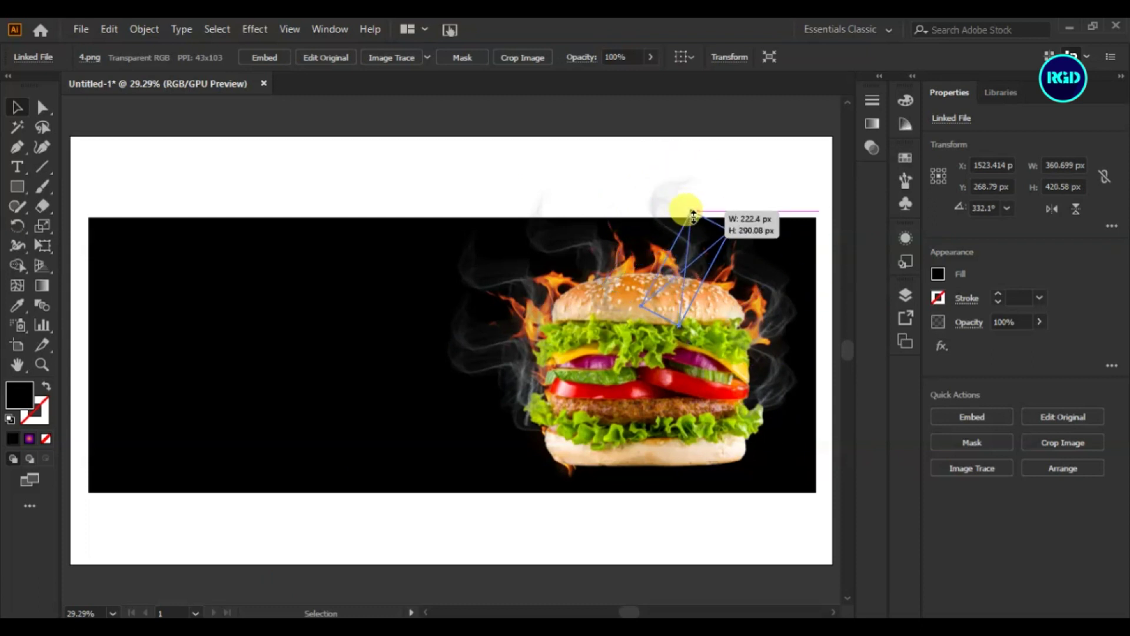
mouse_move(604, 270)
mouse_down()
mouse_move(576, 253)
mouse_move(638, 245)
mouse_up()
key(ctrl+0)
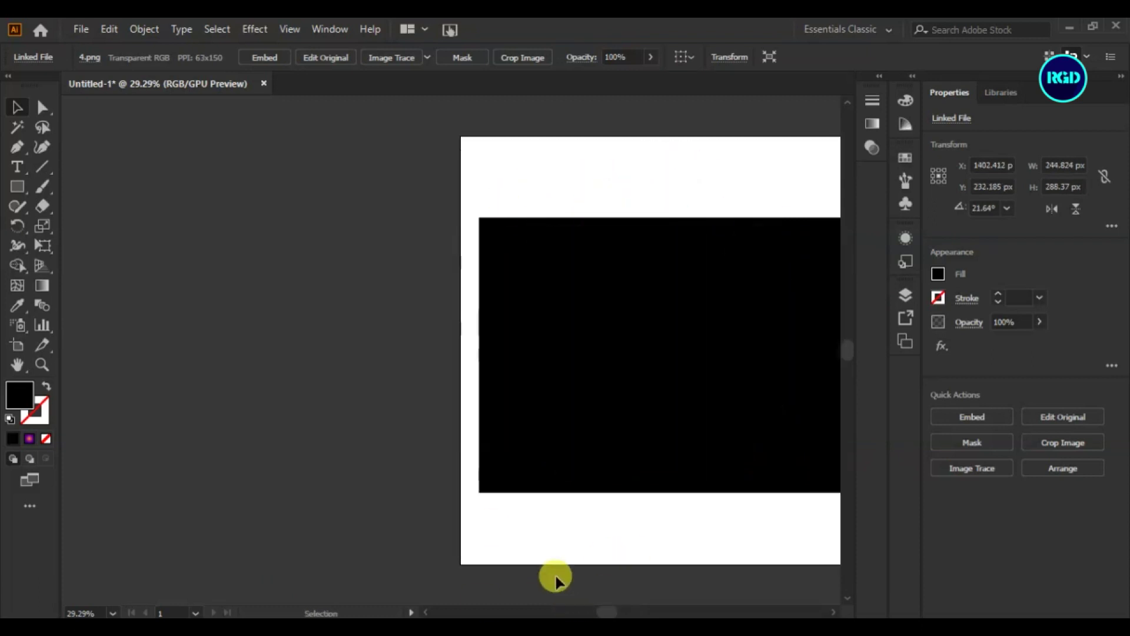
click(554, 580)
drag(478, 499, 493, 209)
Copy every text line from New Text Document.txt in Notepad and go back to Illustrator.
key(ctrl+shift+a)
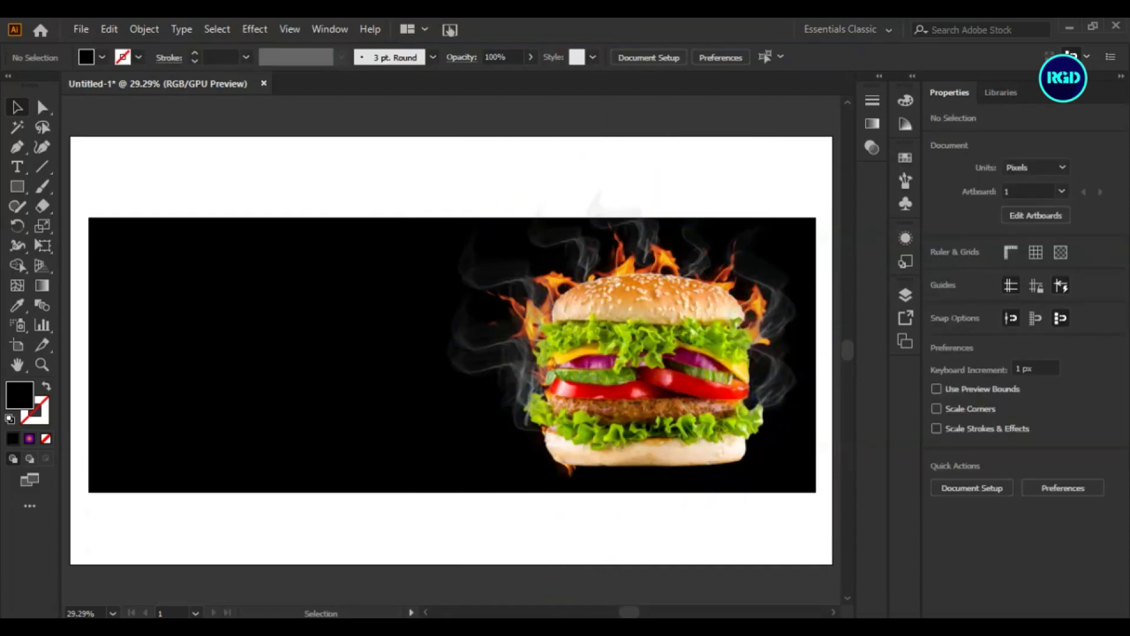
key(alt+Tab)
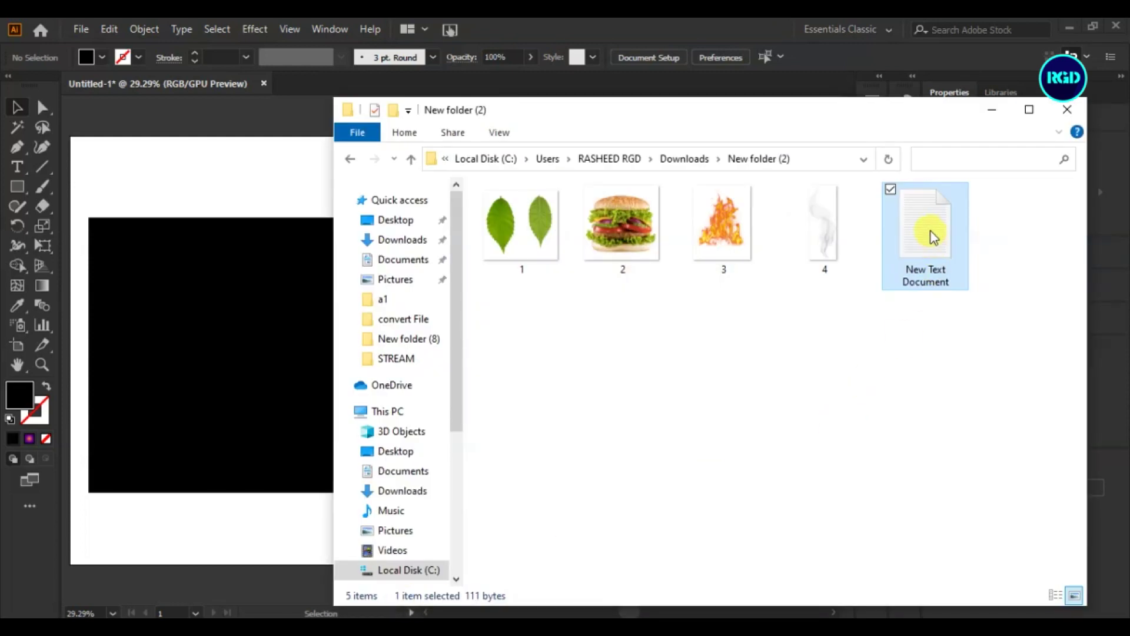
double_click(933, 237)
drag(674, 124, 833, 349)
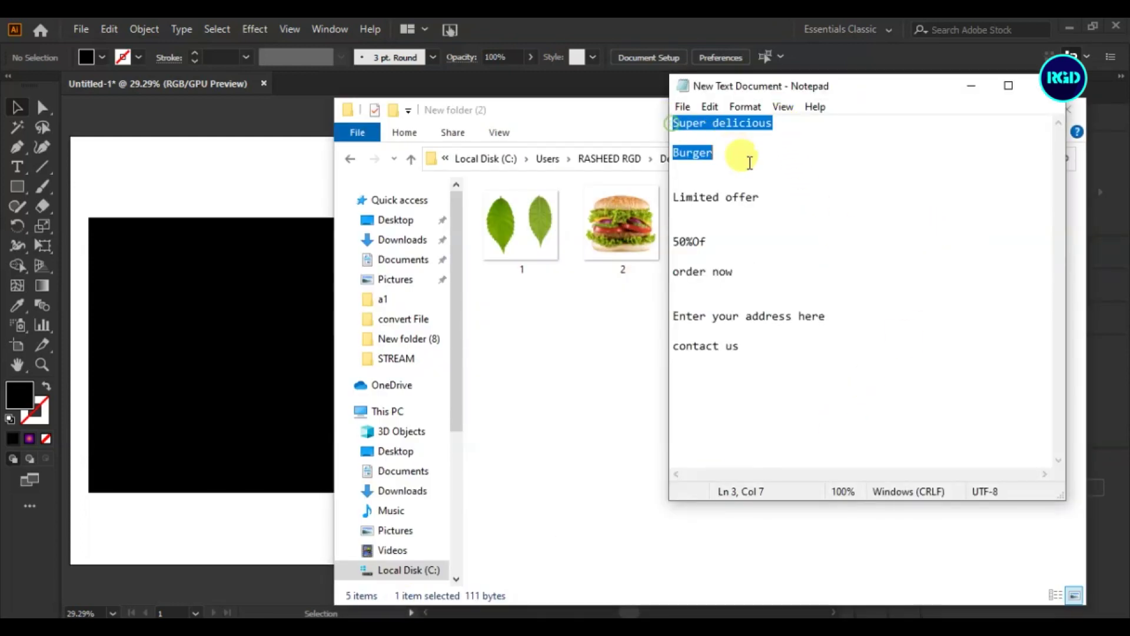
right_click(768, 319)
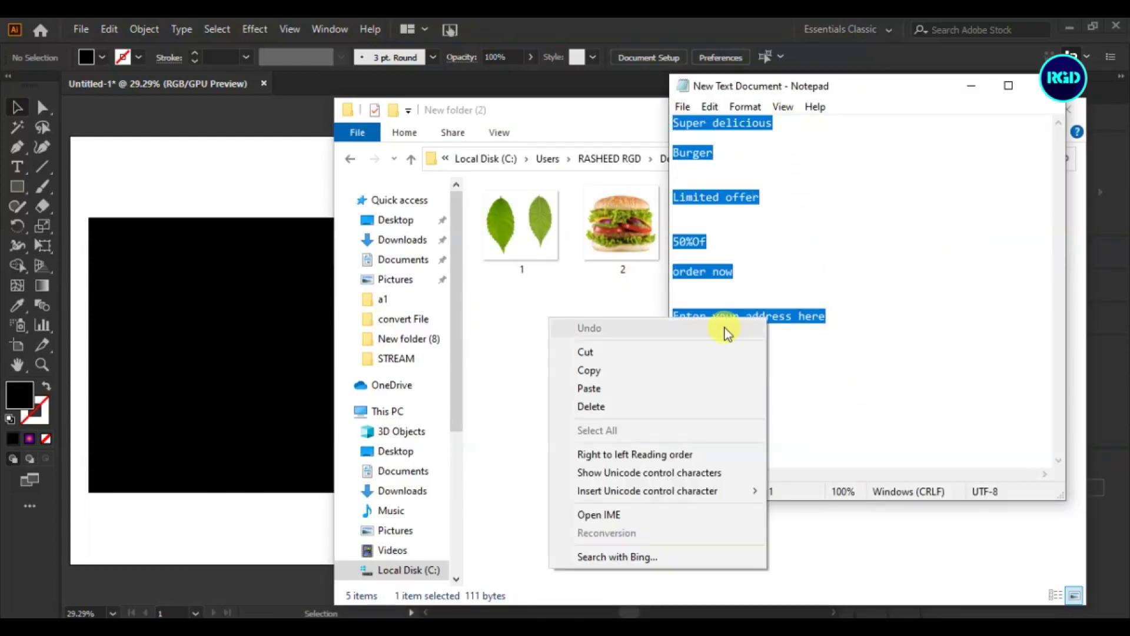
click(648, 369)
click(225, 262)
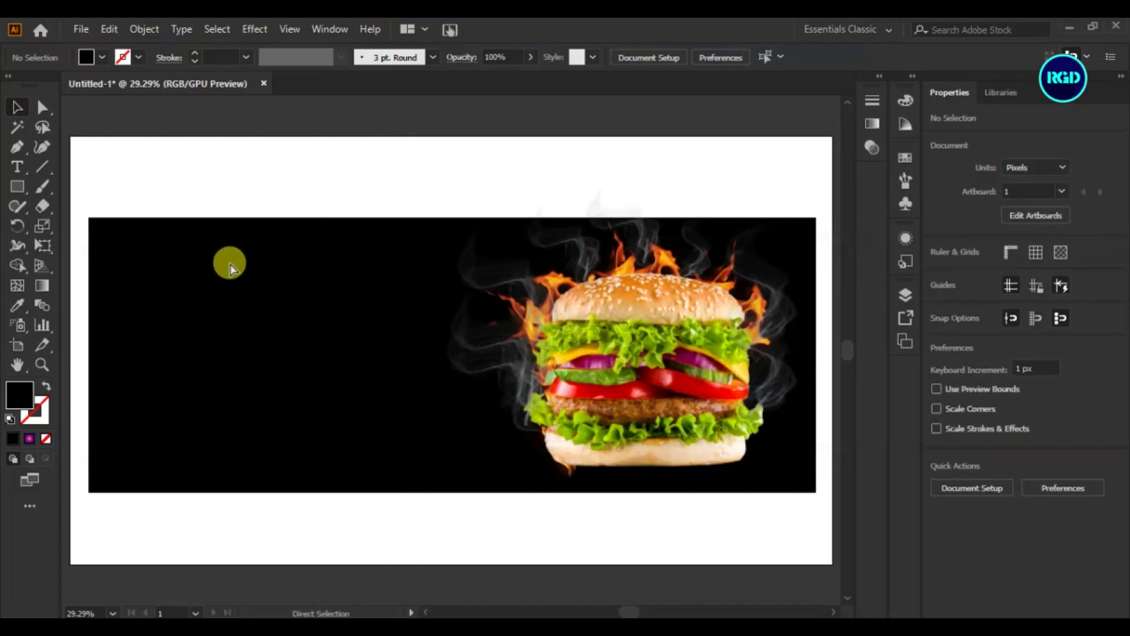
Paste the banner text and give the Super delicious line an orange fill.
key(ctrl+v)
click(650, 57)
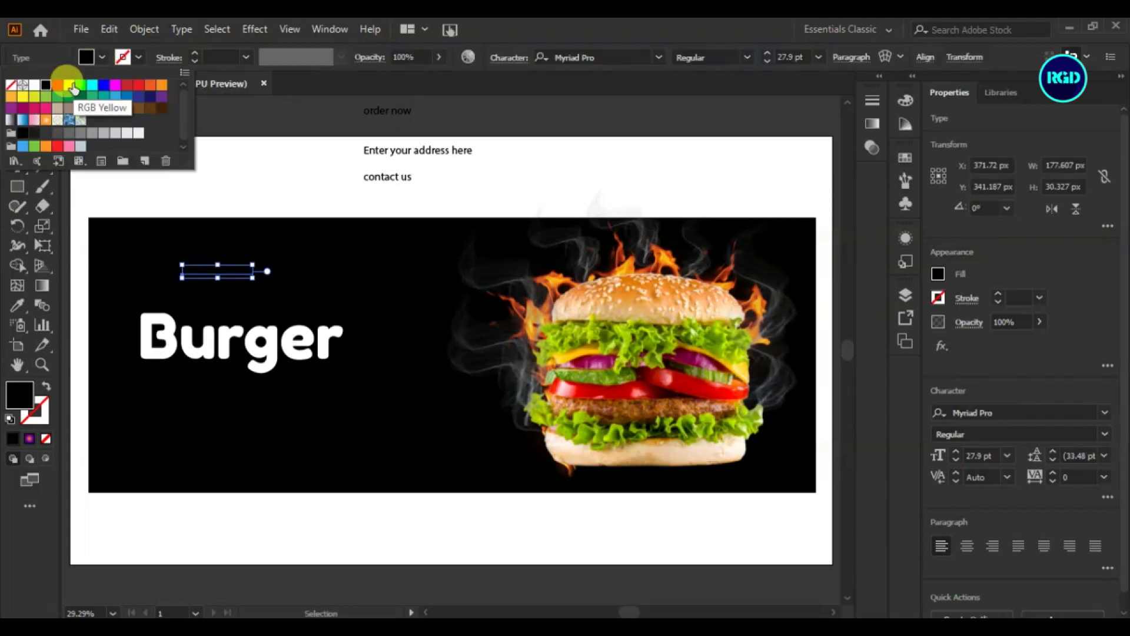
click(67, 87)
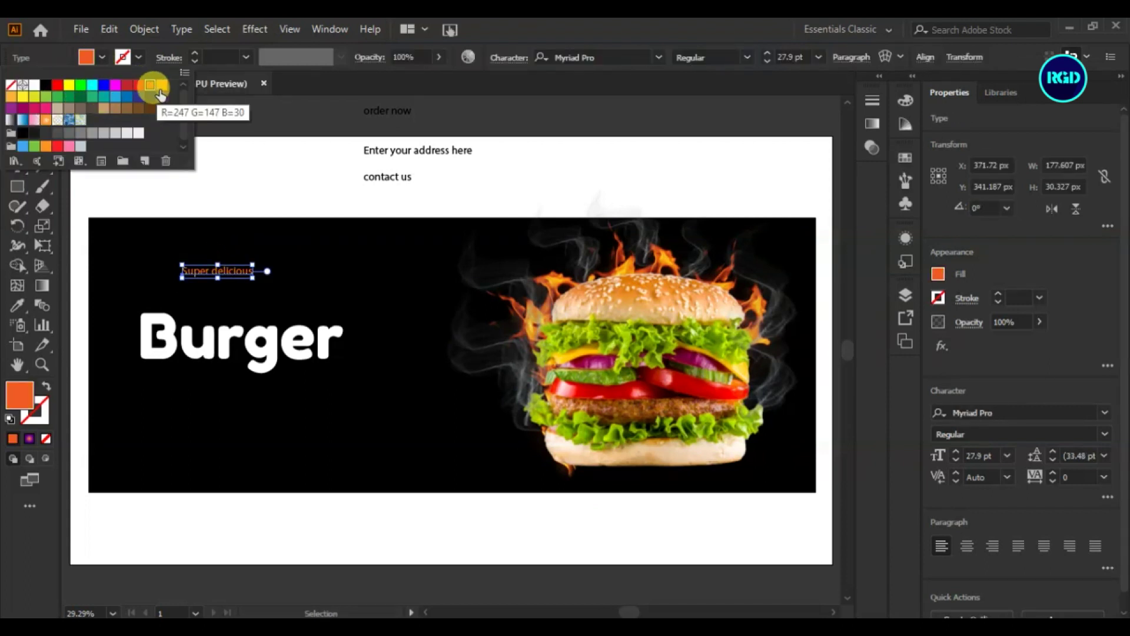
click(254, 283)
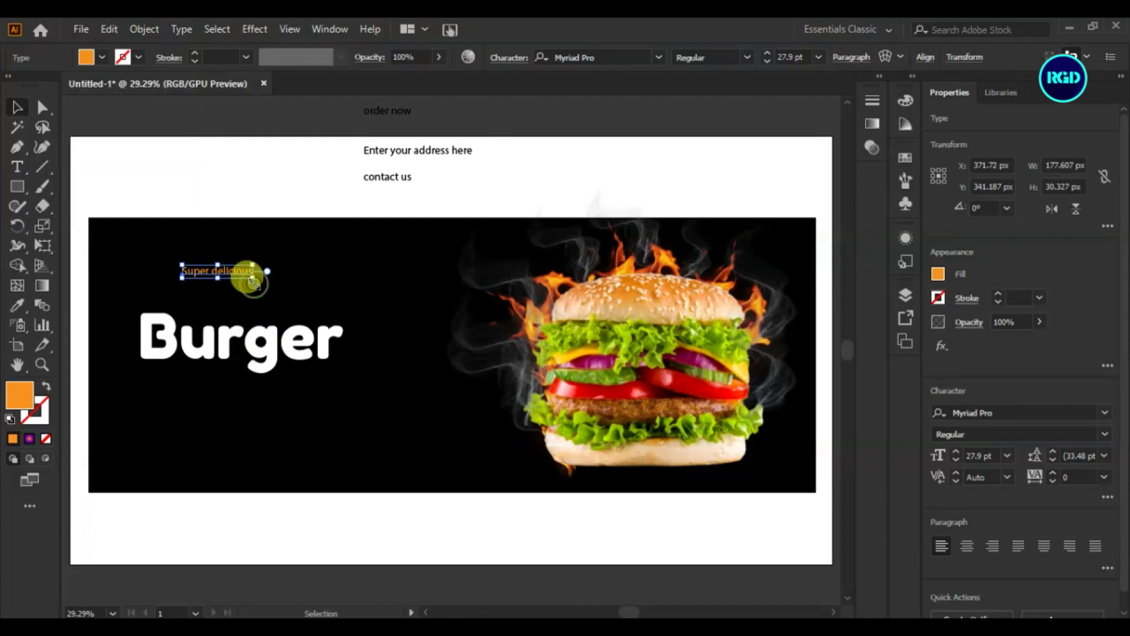
Enlarge Super delicious and set it directly on top of Burger.
drag(254, 277, 364, 296)
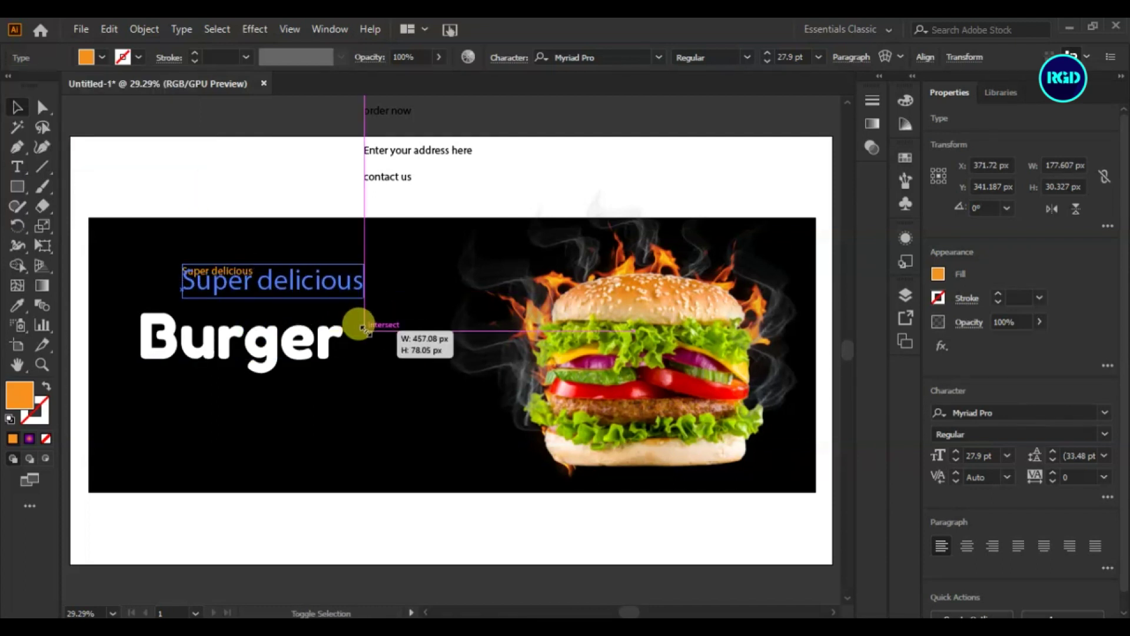
drag(296, 284, 253, 297)
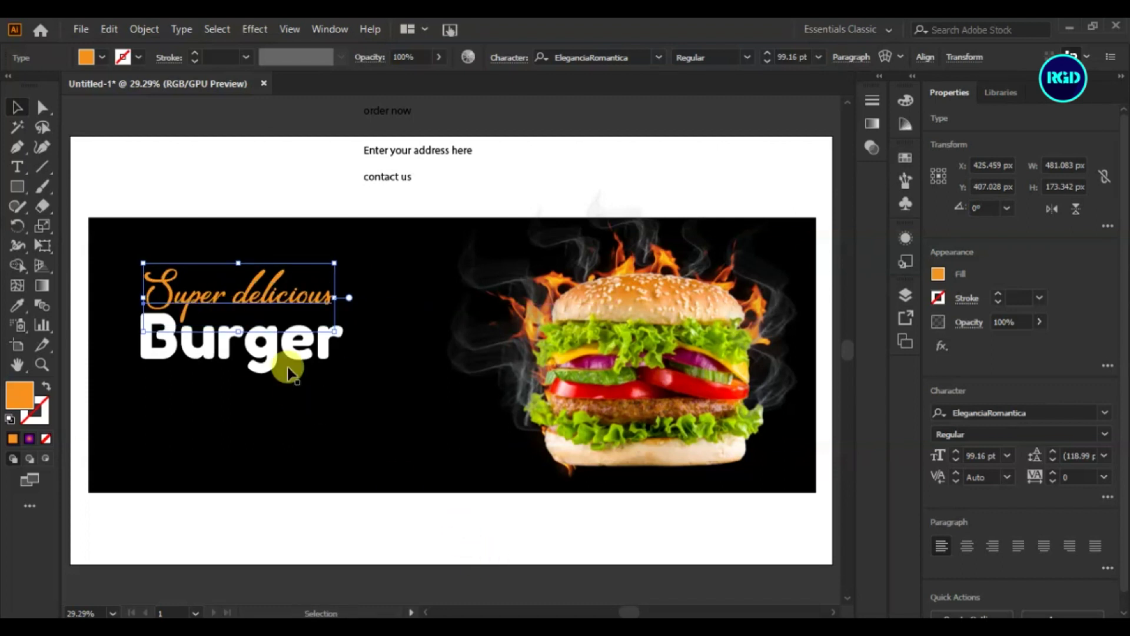
mouse_move(336, 263)
mouse_down()
mouse_move(323, 298)
mouse_move(283, 308)
mouse_move(295, 315)
mouse_up()
click(319, 418)
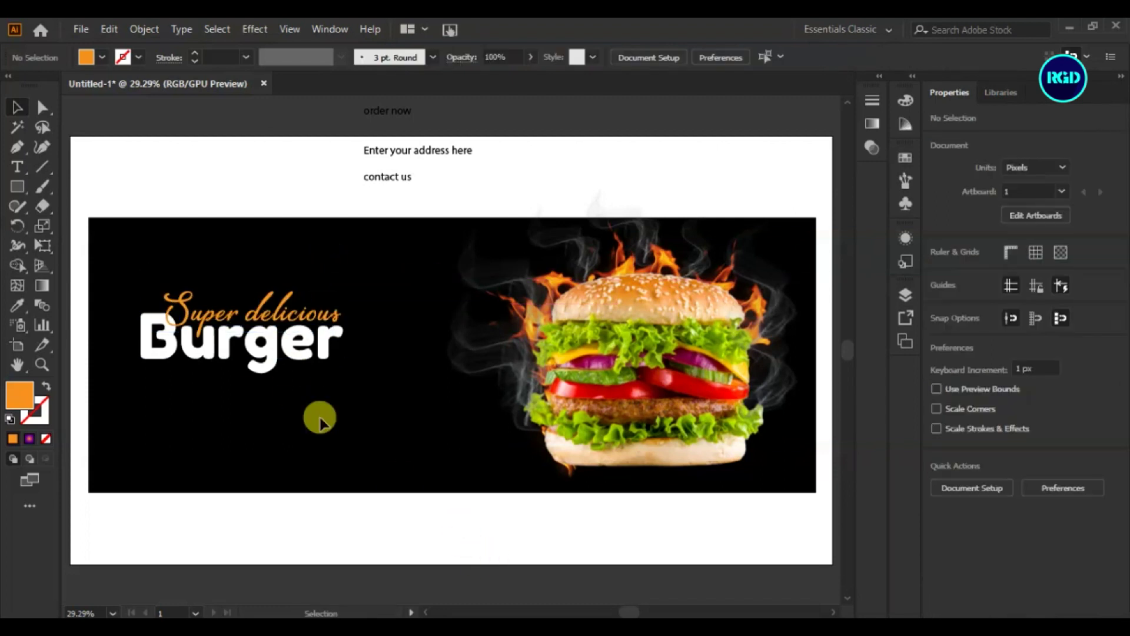
Paste Limited offer, eyedropper the Super delicious style, set Staccato 222 BT, and place it under Burger.
key(ctrl+v)
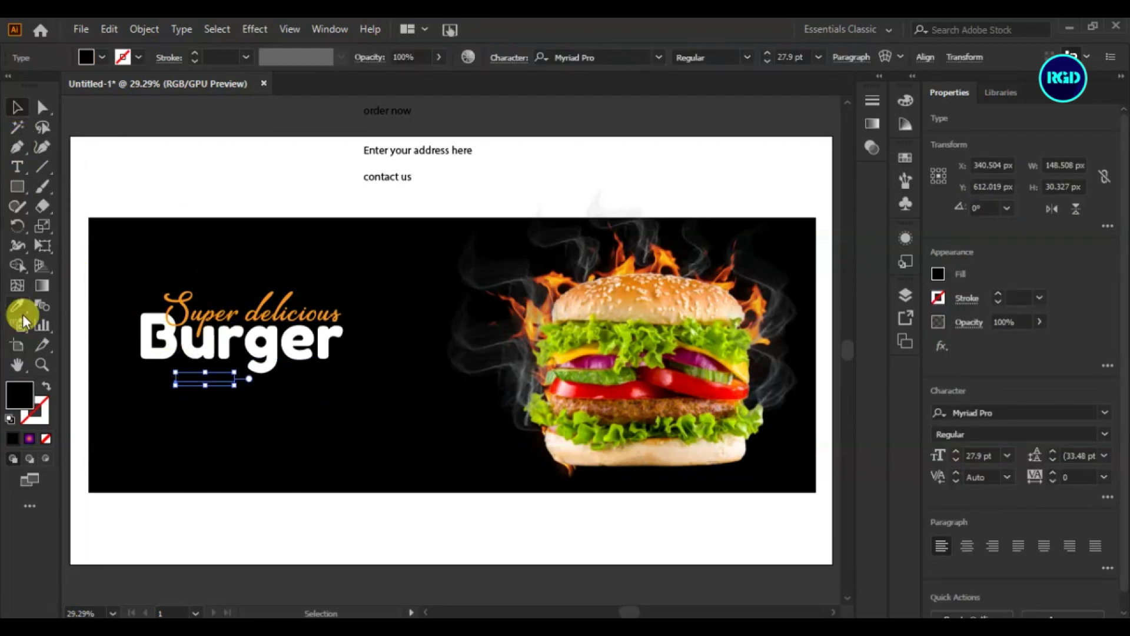
click(168, 301)
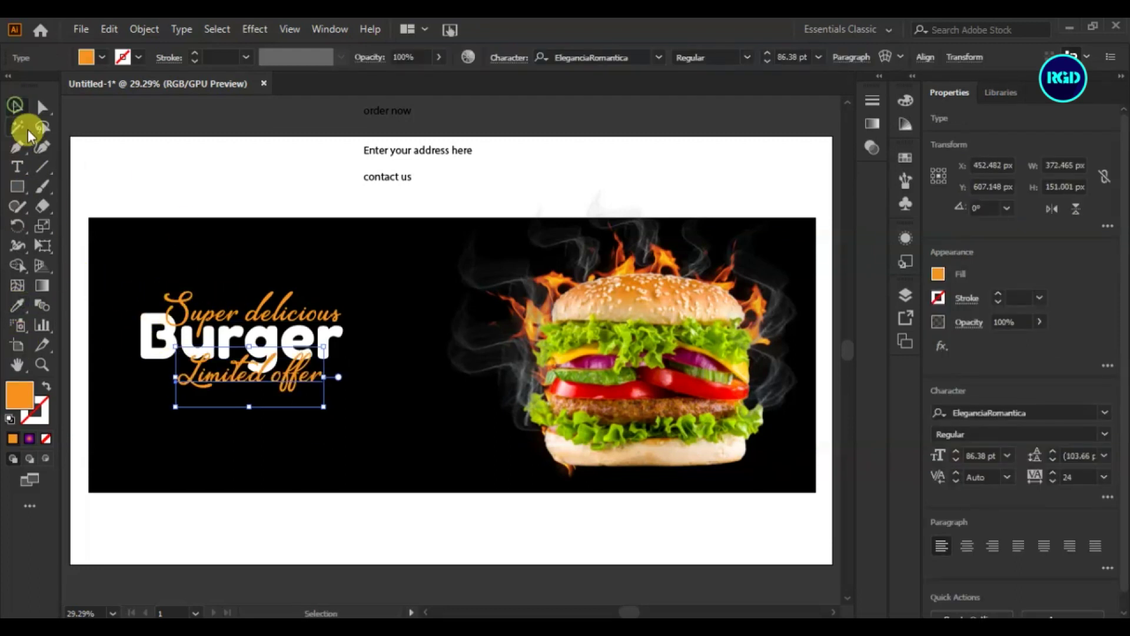
mouse_move(237, 383)
mouse_down()
mouse_move(200, 422)
mouse_move(226, 394)
mouse_up()
click(589, 57)
click(798, 174)
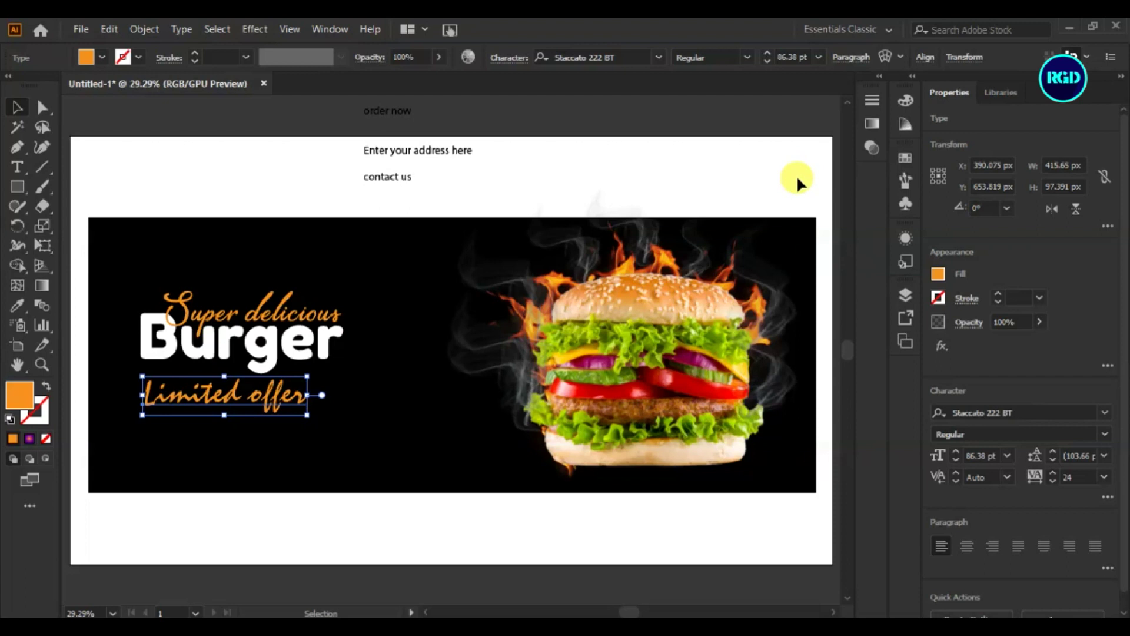
drag(241, 399, 238, 389)
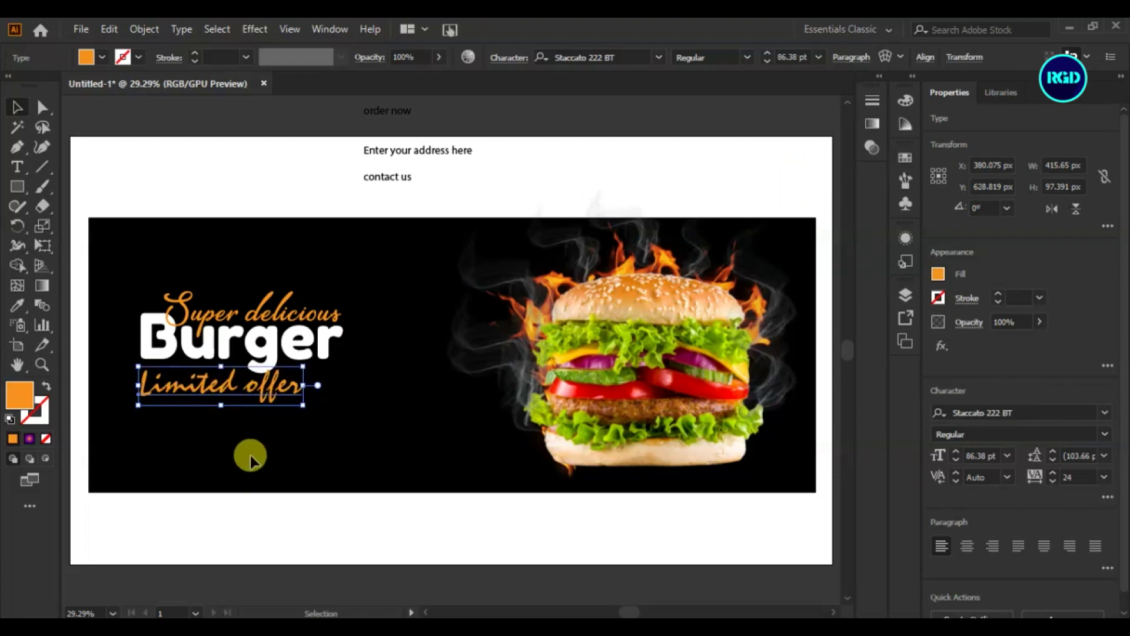
Add spaces between 'Limited' and 'offer' with the Type tool to widen the gap.
click(16, 171)
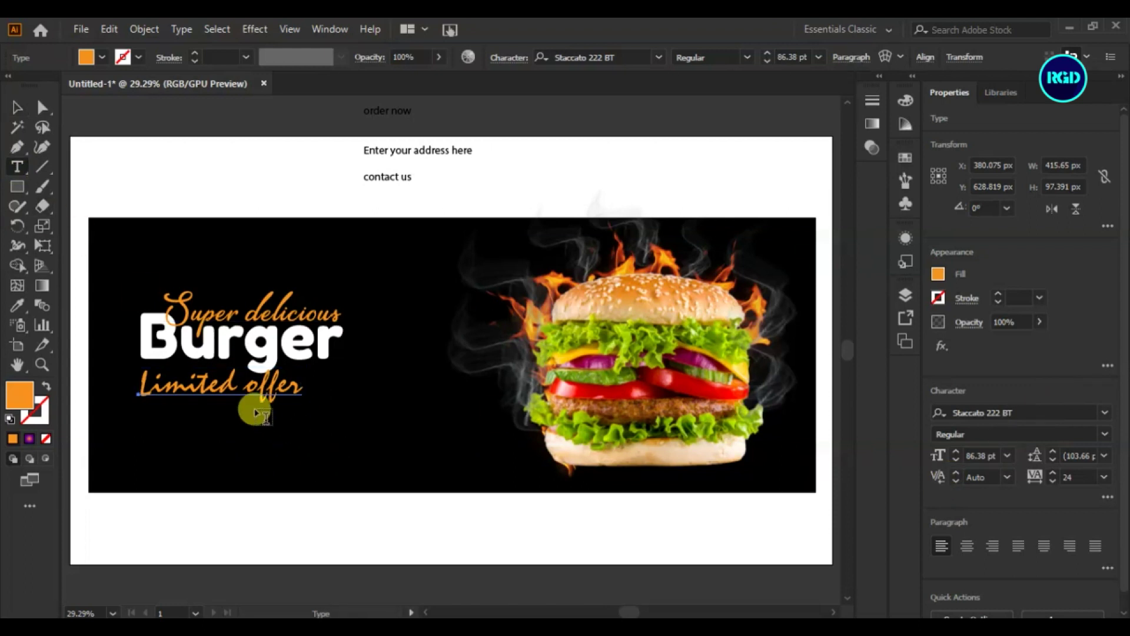
click(243, 390)
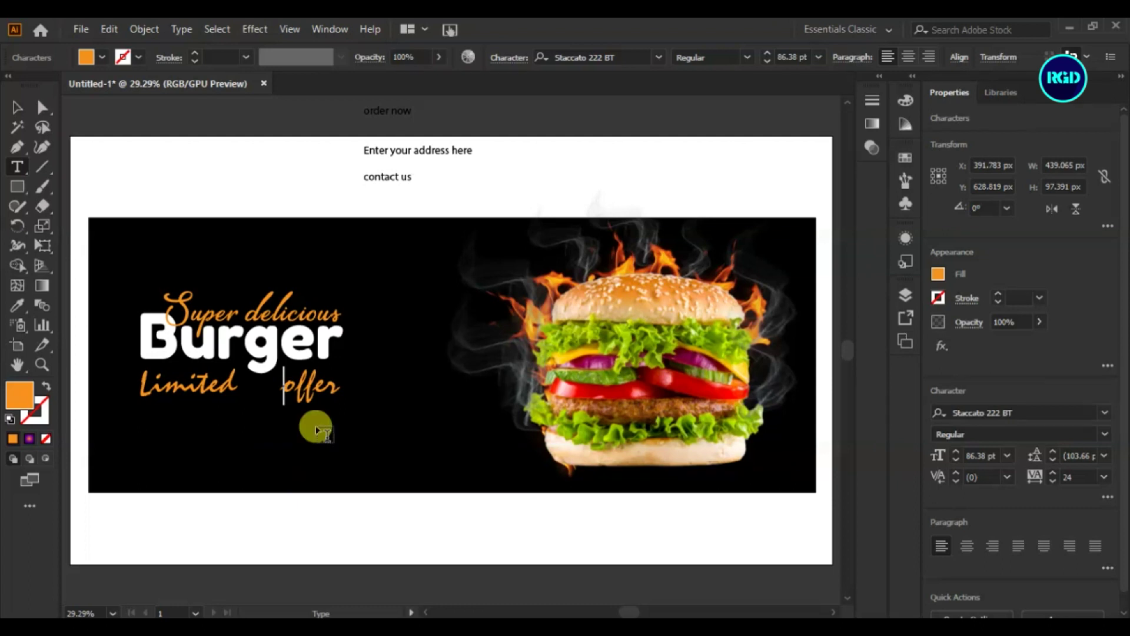
click(10, 118)
click(197, 431)
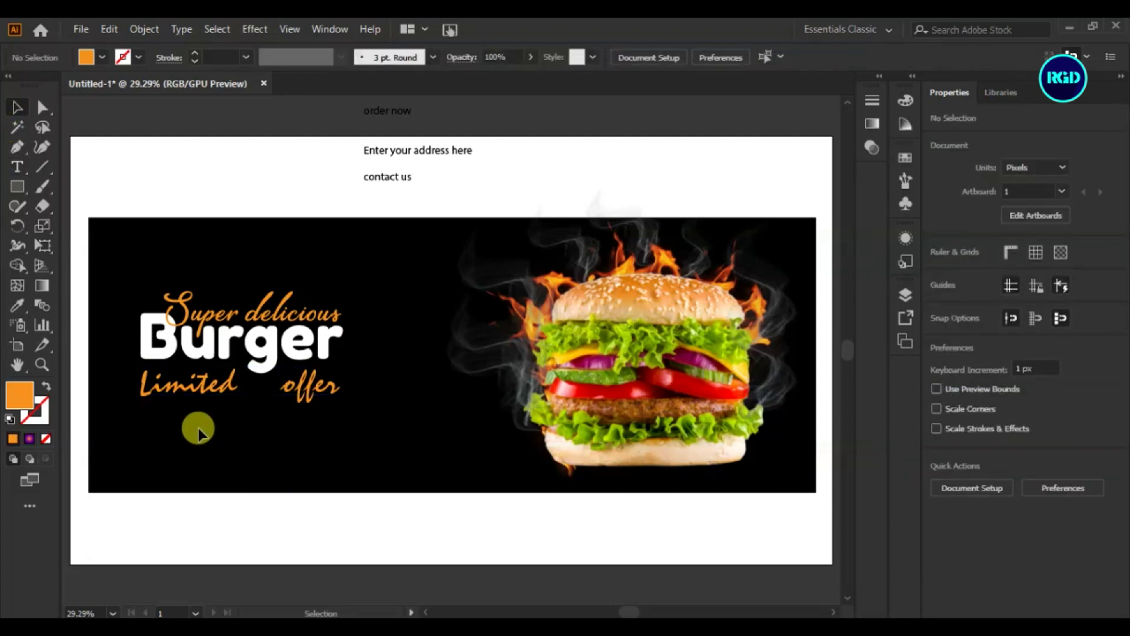
Draw two curved swoosh paths with the Pen tool beneath 'Limited offer'.
key(p)
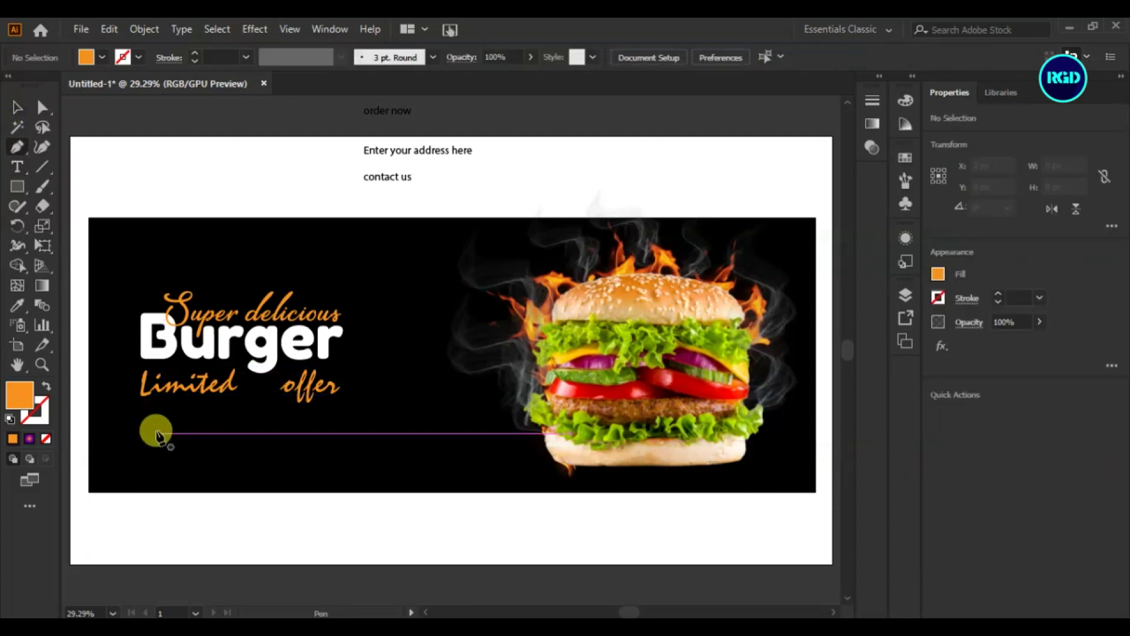
click(143, 432)
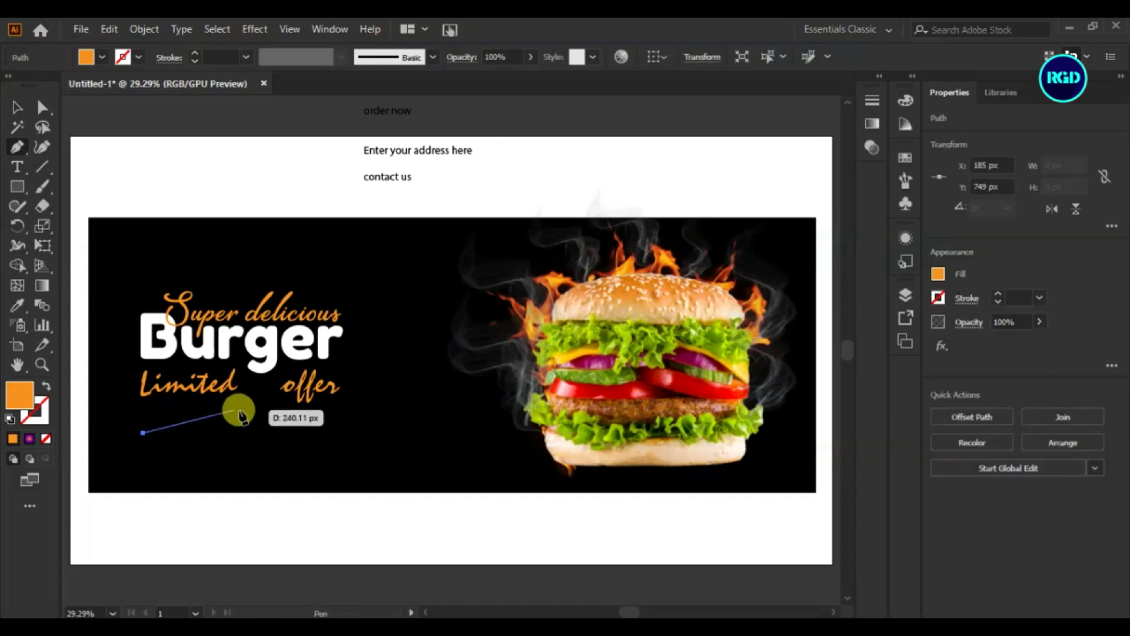
drag(333, 403, 443, 422)
click(334, 405)
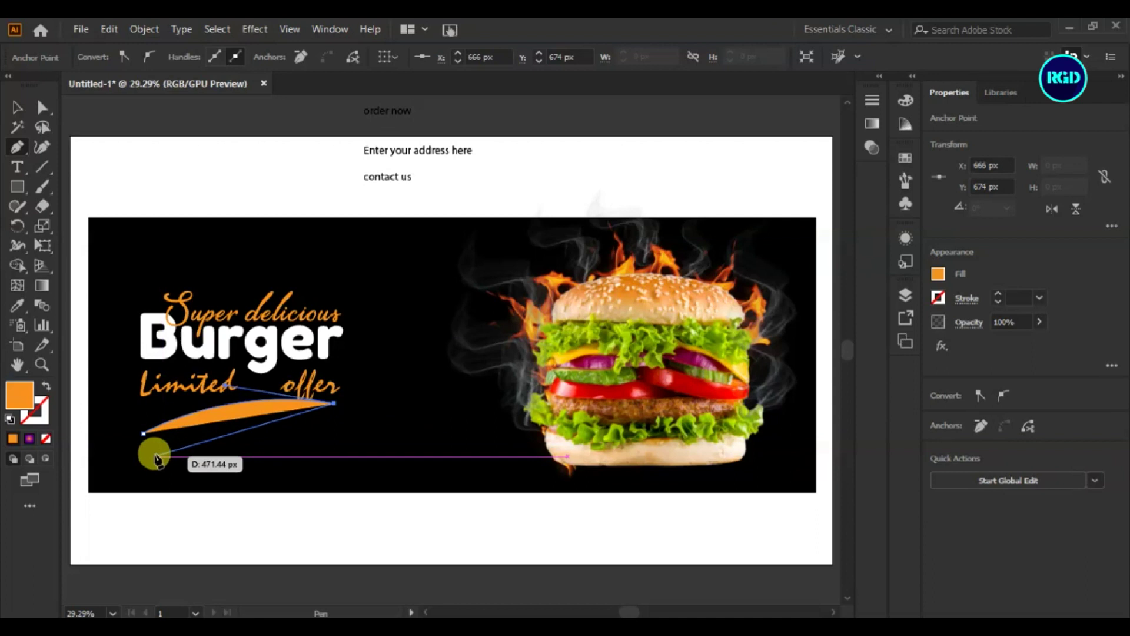
drag(179, 440, 125, 486)
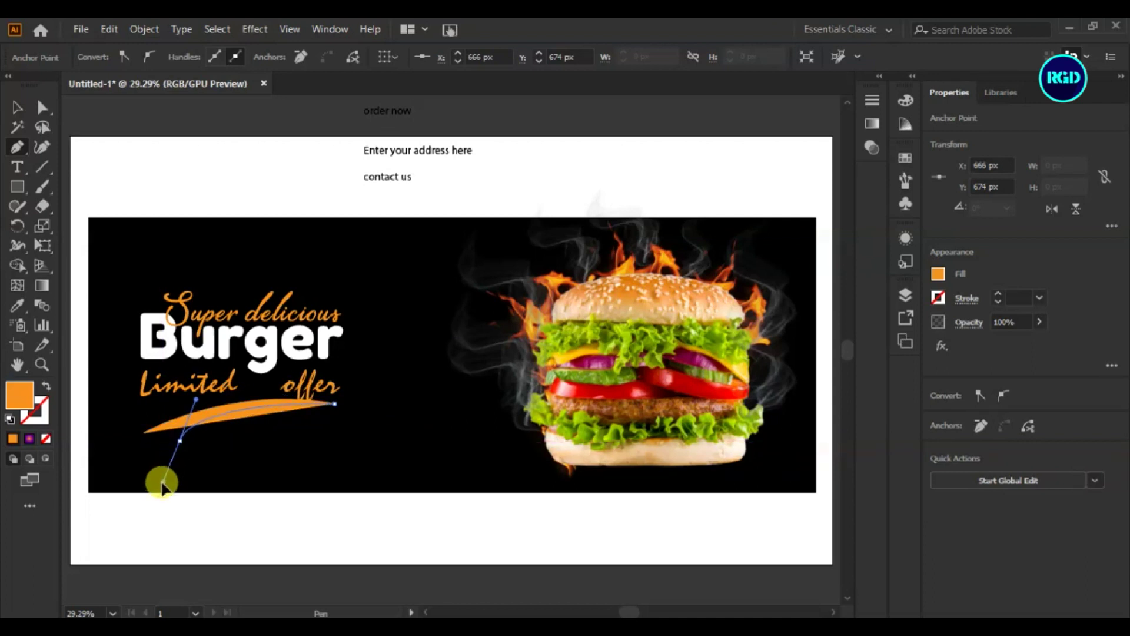
drag(178, 440, 298, 424)
drag(364, 443, 230, 462)
click(274, 477)
key(ctrl+z)
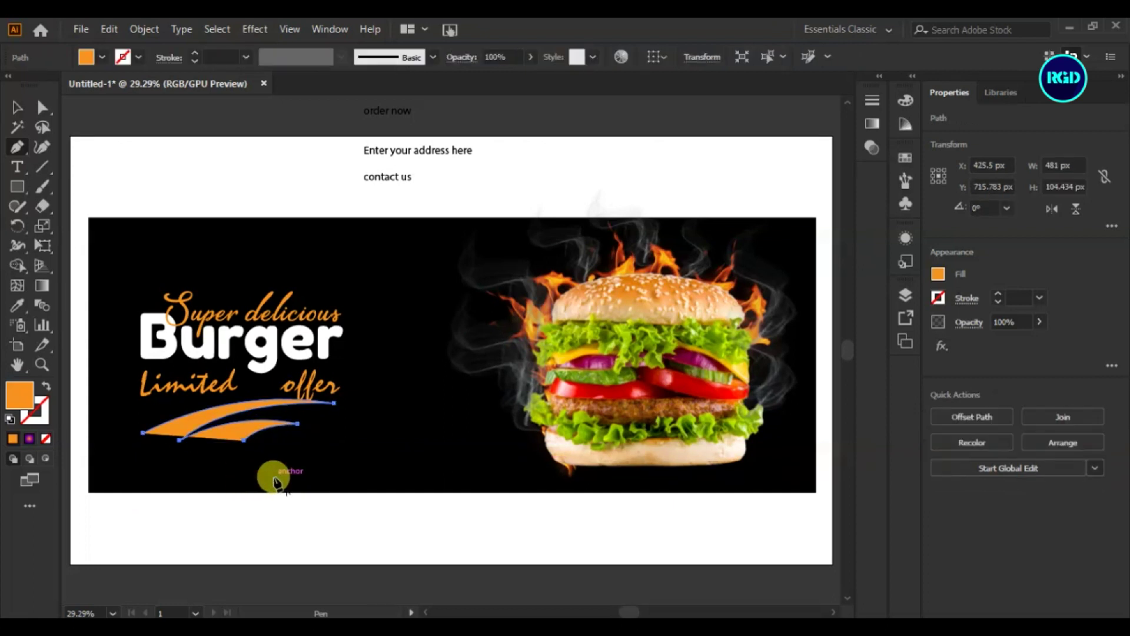
Swap fill to stroke, apply the Charcoal - Pencil brush, and stretch the swoosh slightly wider.
click(47, 386)
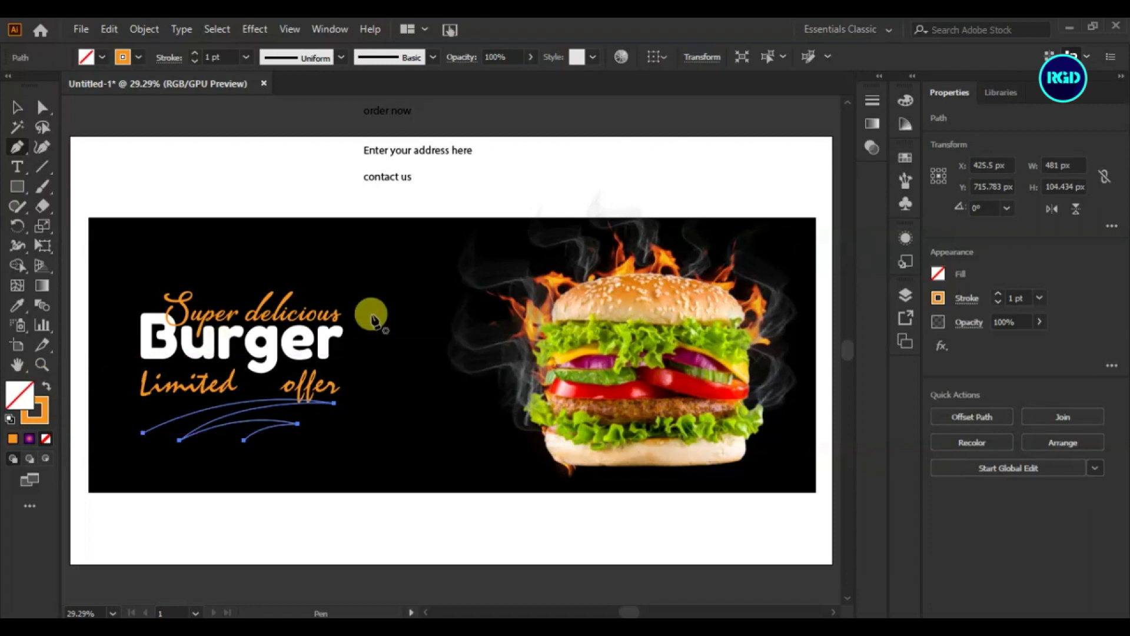
click(905, 182)
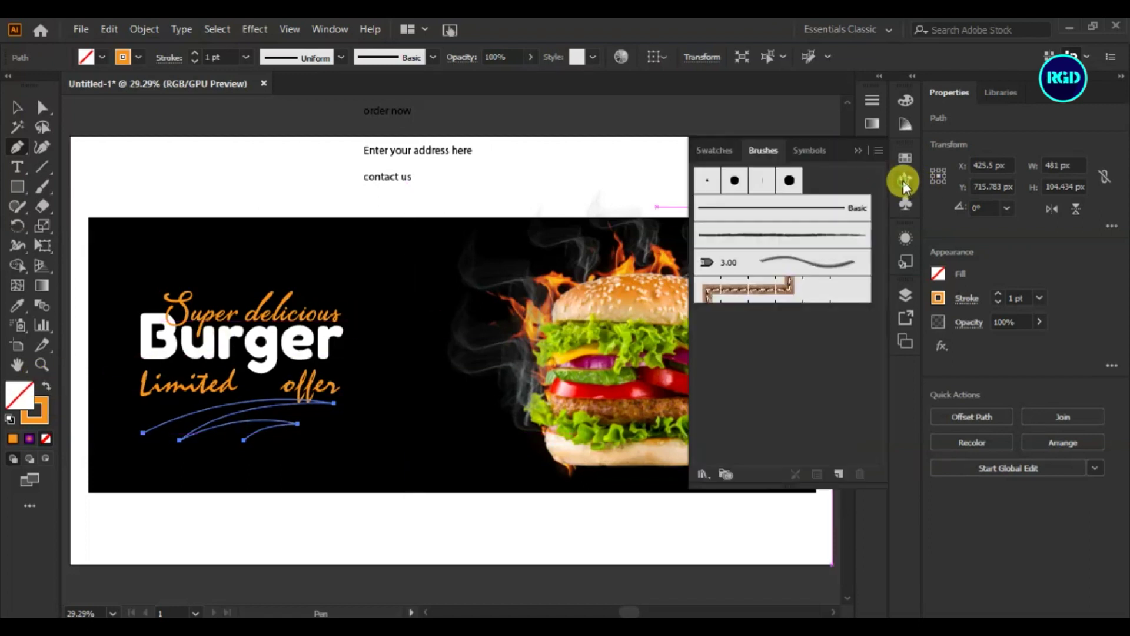
click(788, 243)
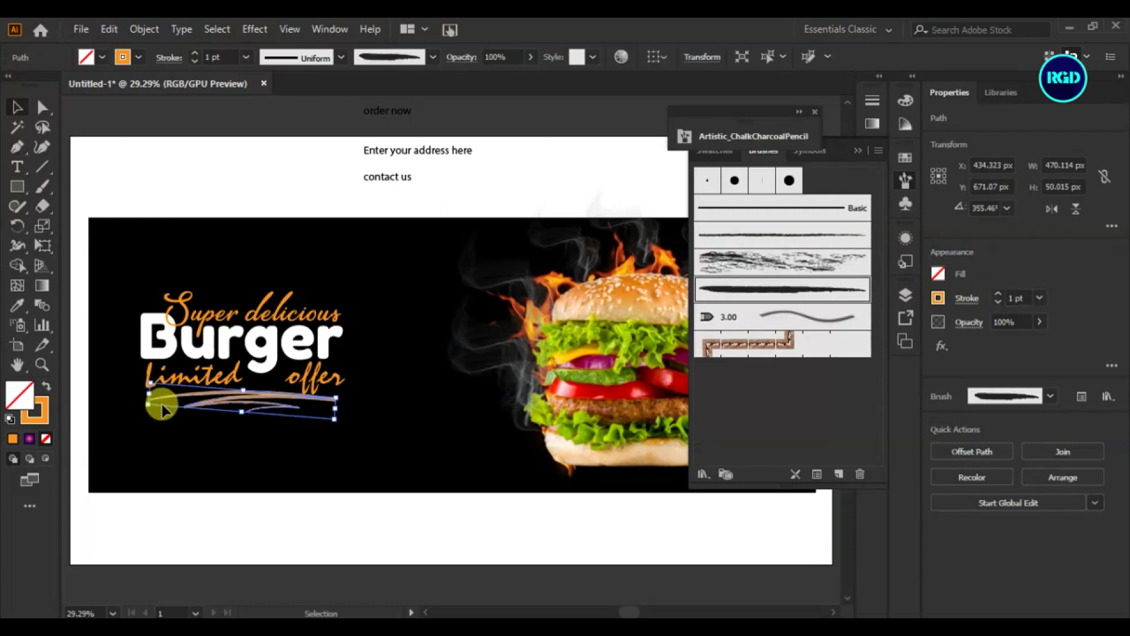
drag(150, 403, 142, 403)
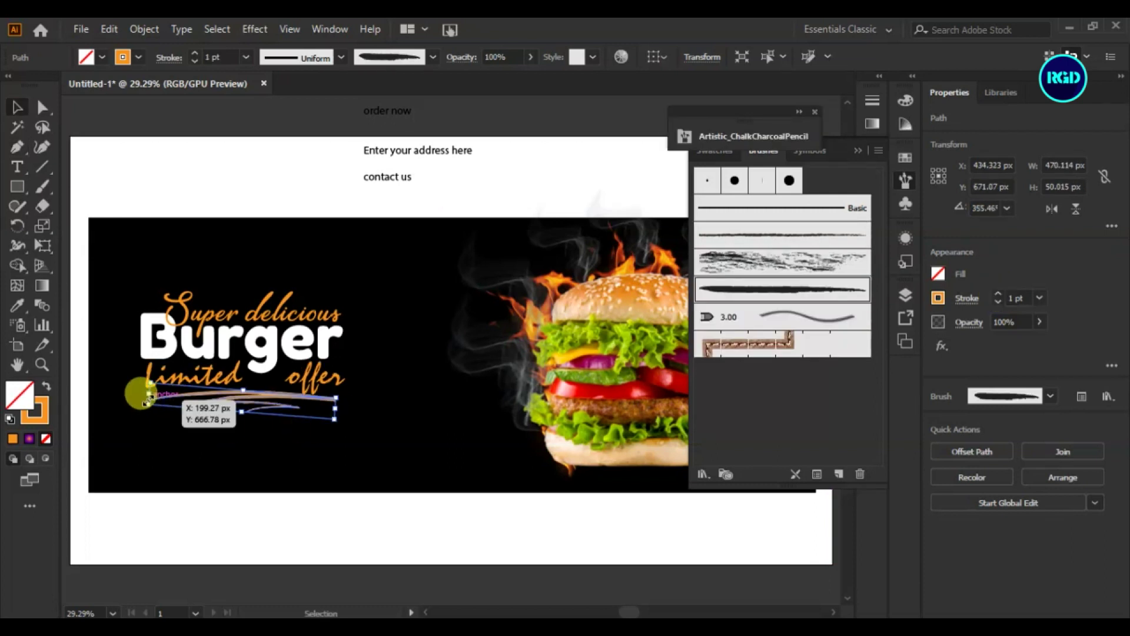
click(200, 552)
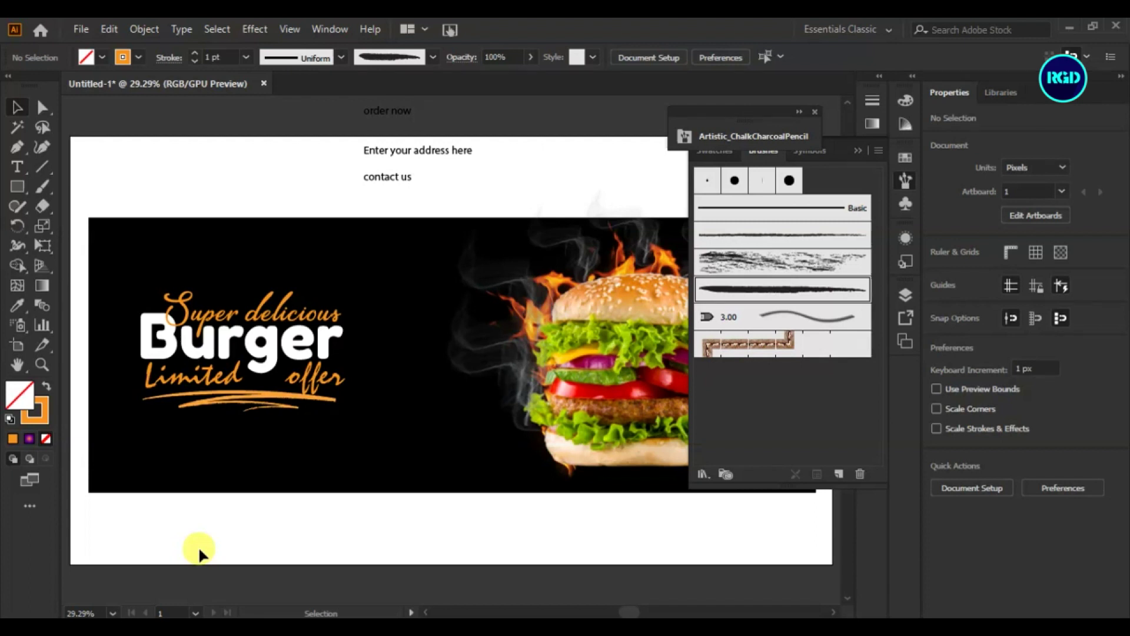
scroll(505, 296, up, 4)
Paste '50%Of', enlarge it to 60.53 pt, and split it into '50%' and 'Of' lines.
mouse_move(504, 295)
mouse_down()
mouse_move(547, 314)
mouse_move(540, 293)
mouse_up()
click(17, 167)
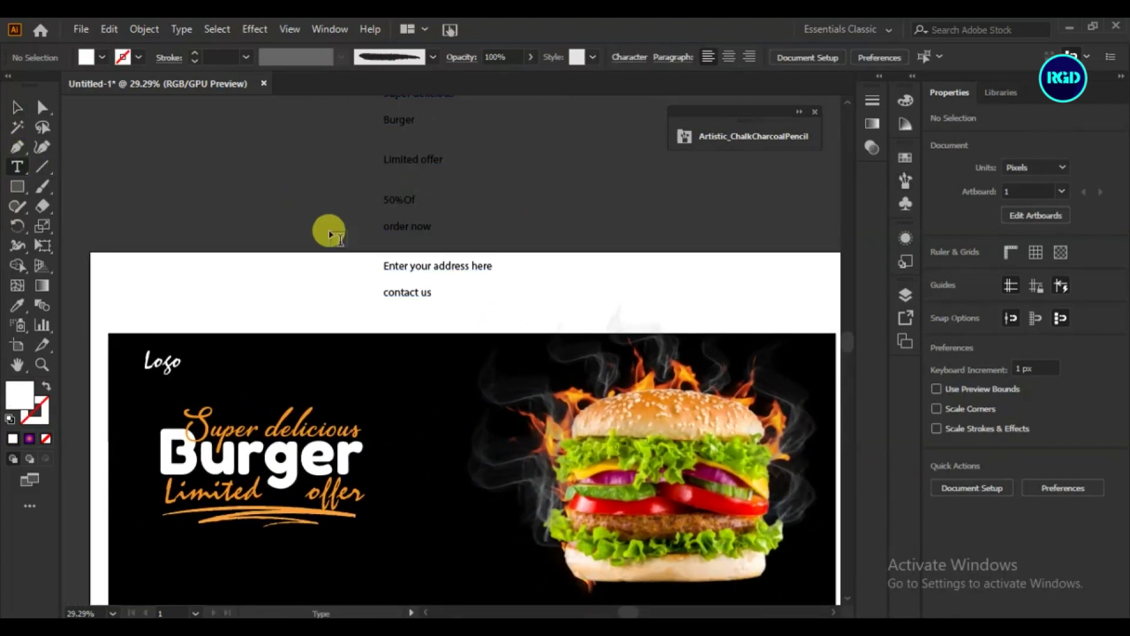
key(ctrl+v)
mouse_move(436, 410)
mouse_down()
mouse_move(473, 414)
mouse_move(430, 384)
mouse_up()
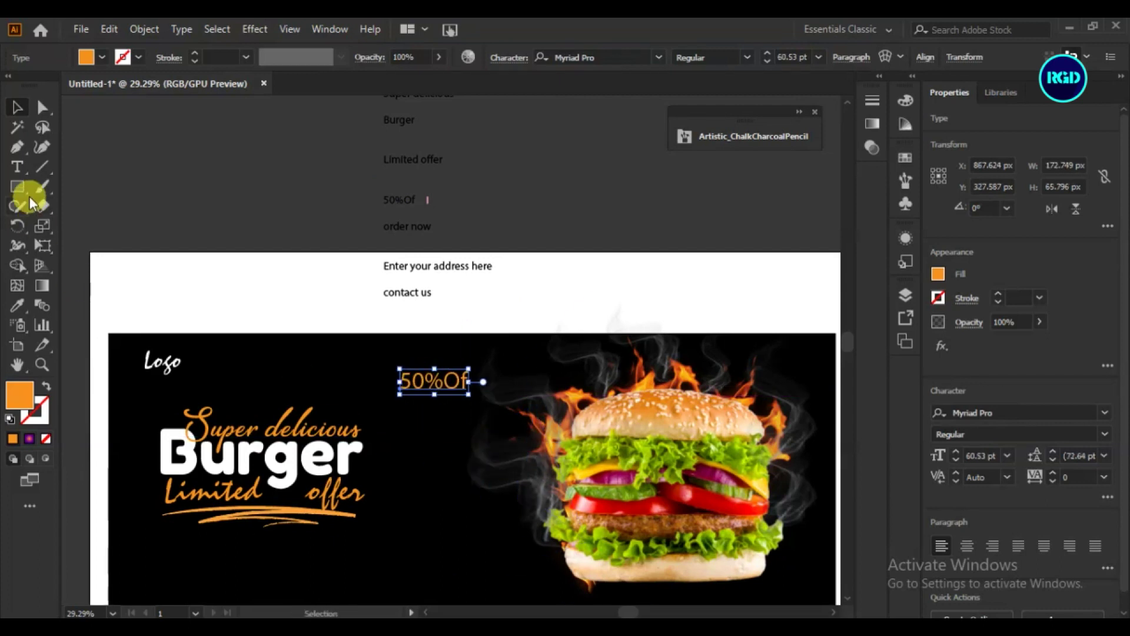
double_click(443, 380)
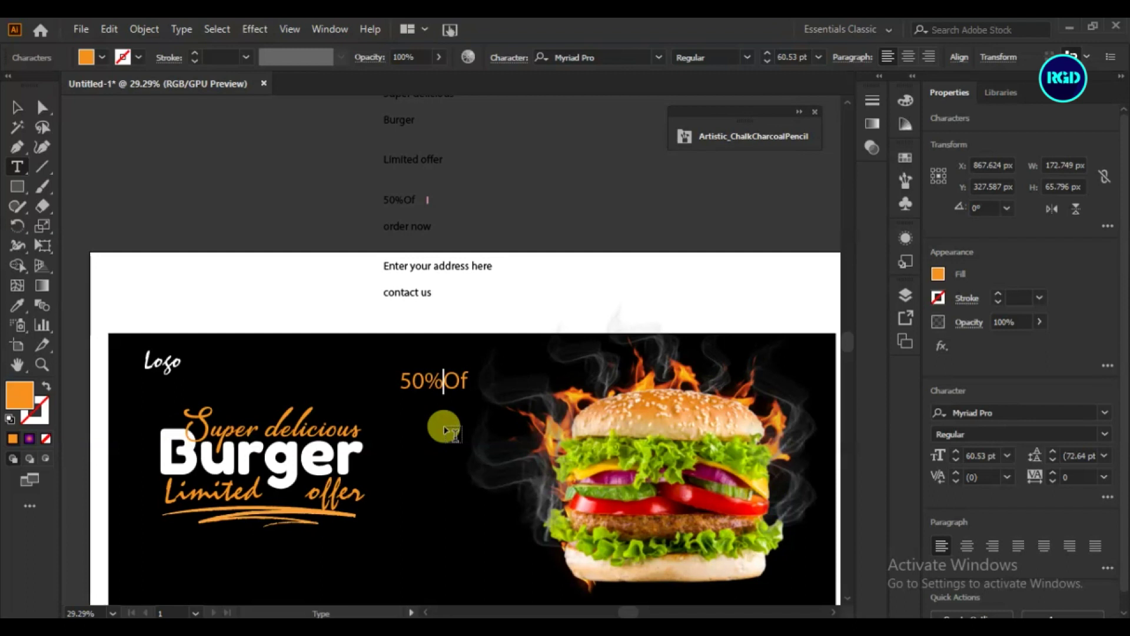
key(Escape)
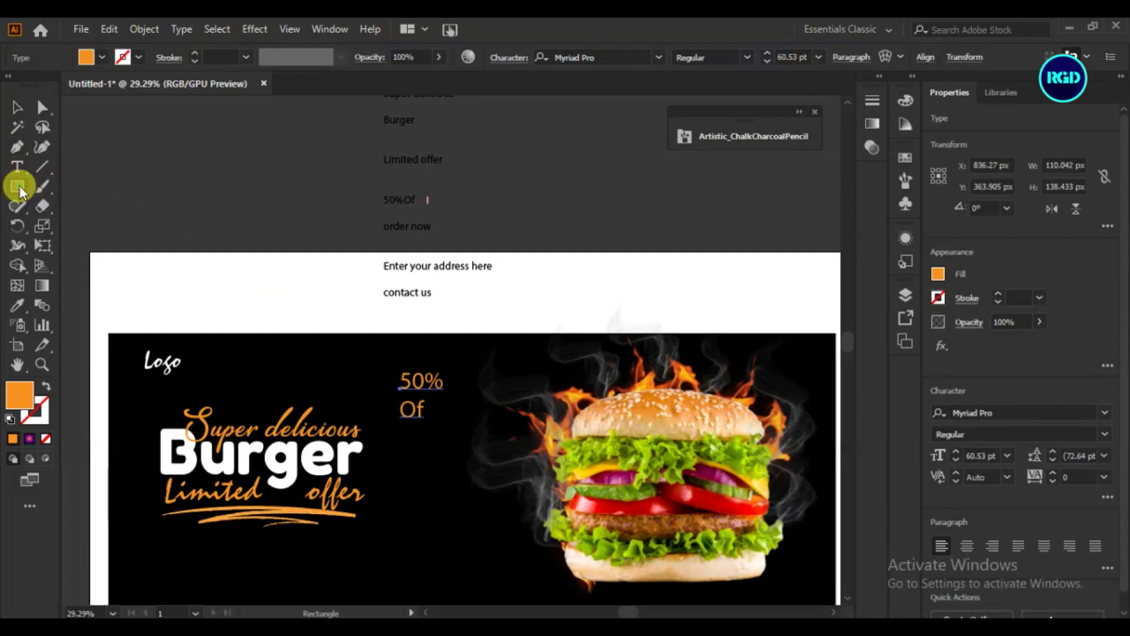
click(17, 187)
Draw a circle around the 50% Of label and give its outline an orange textured brush.
click(59, 226)
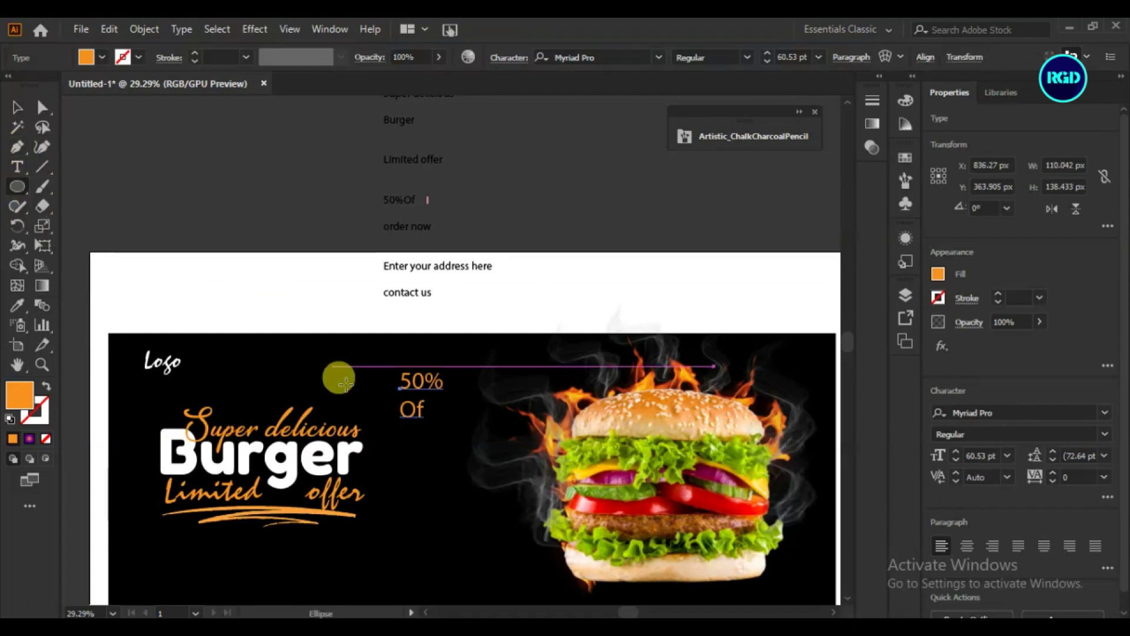
drag(384, 362, 457, 435)
click(47, 386)
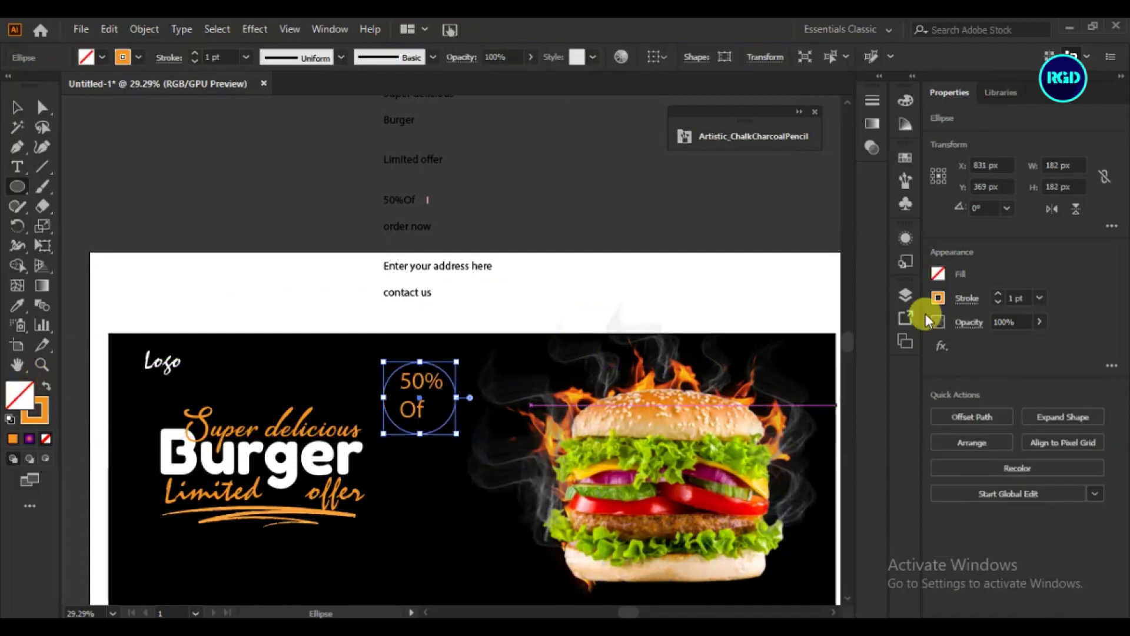
click(904, 182)
click(828, 236)
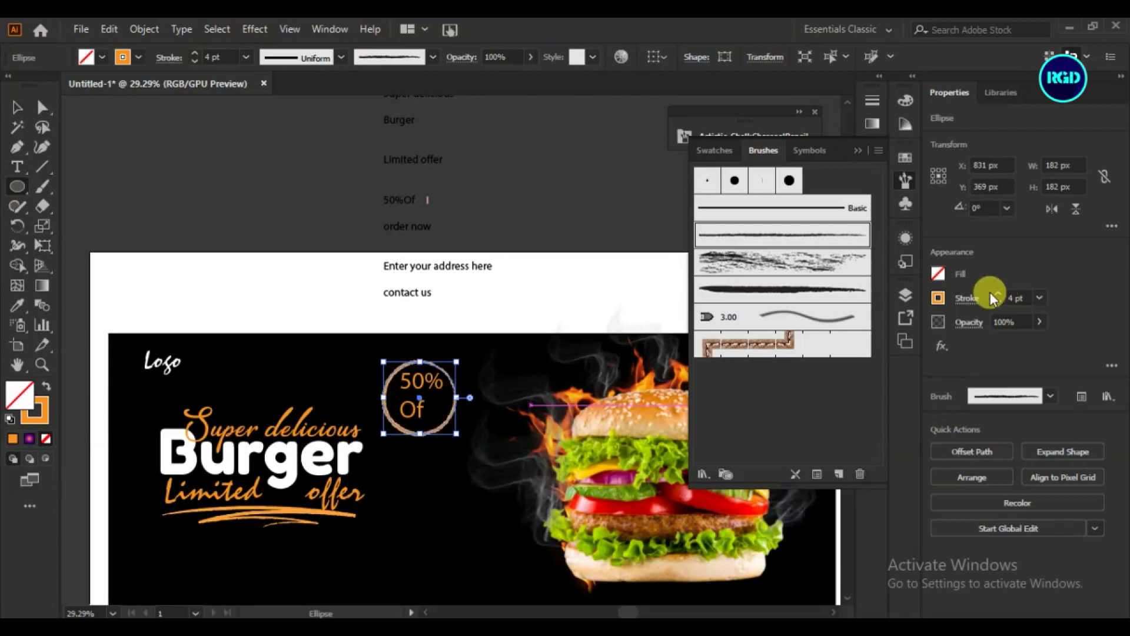
Reduce the 50% Of text's leading to 53 pt.
click(225, 197)
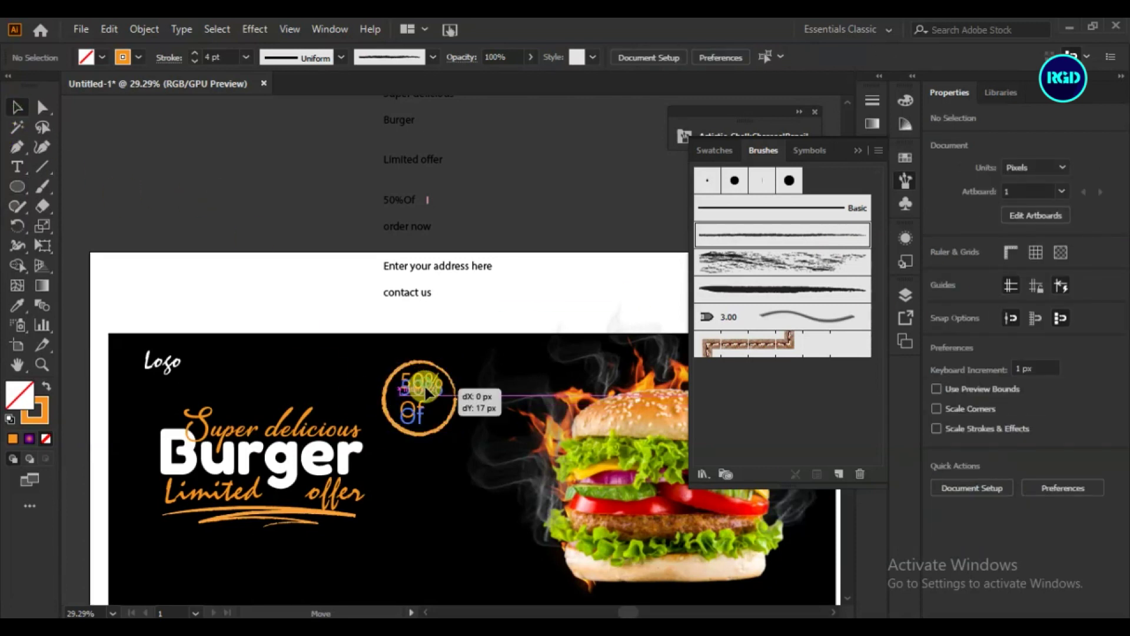
click(430, 432)
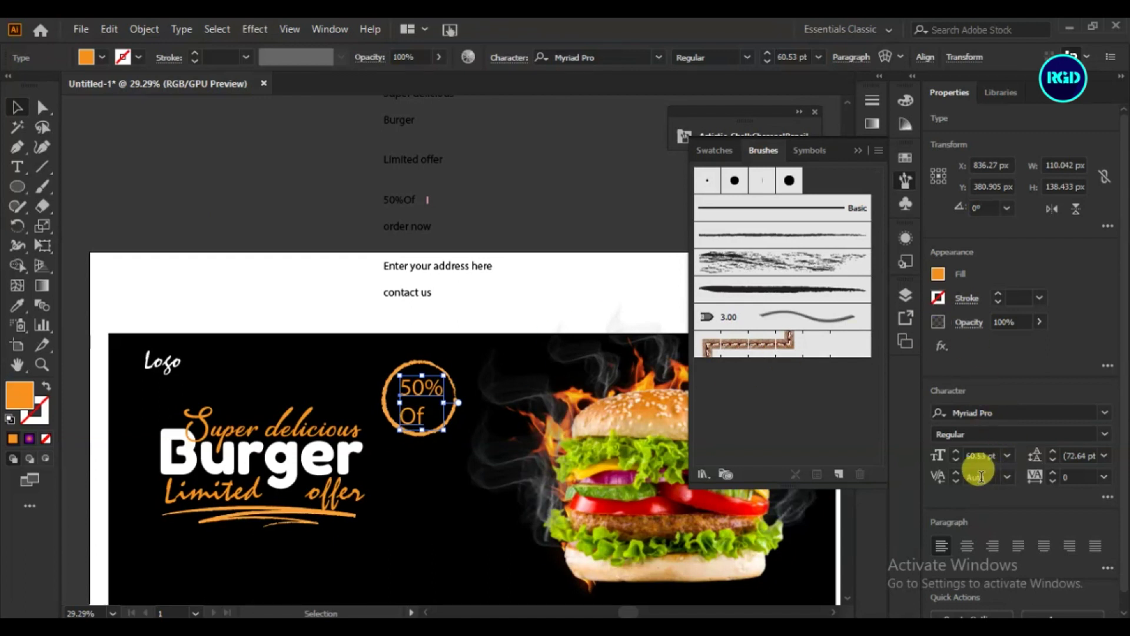
click(1052, 453)
click(1054, 460)
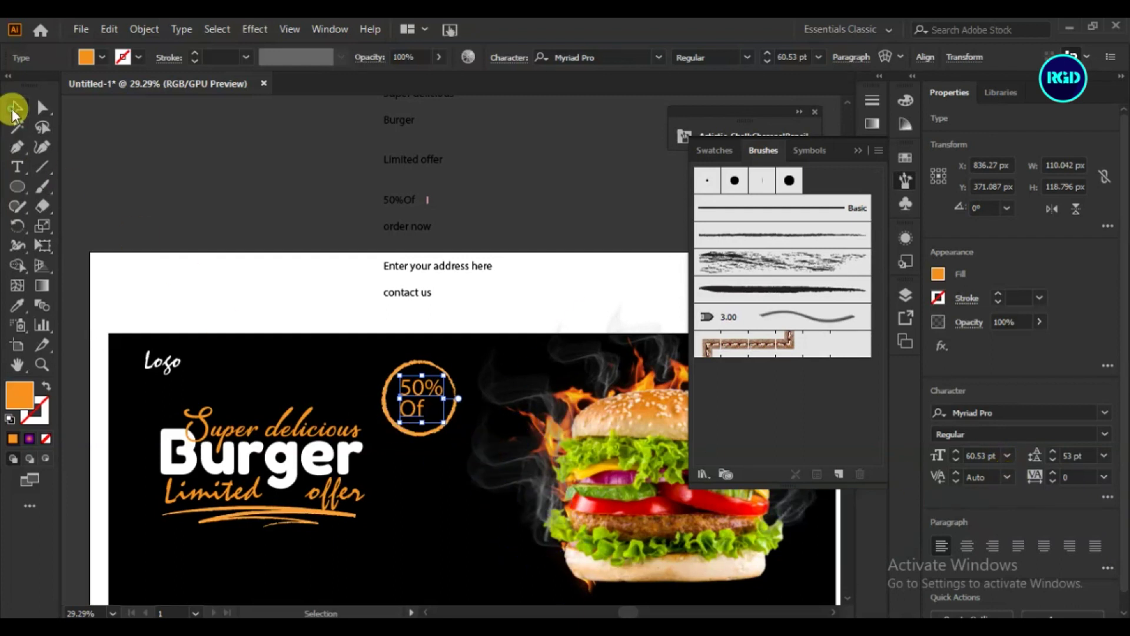
click(161, 171)
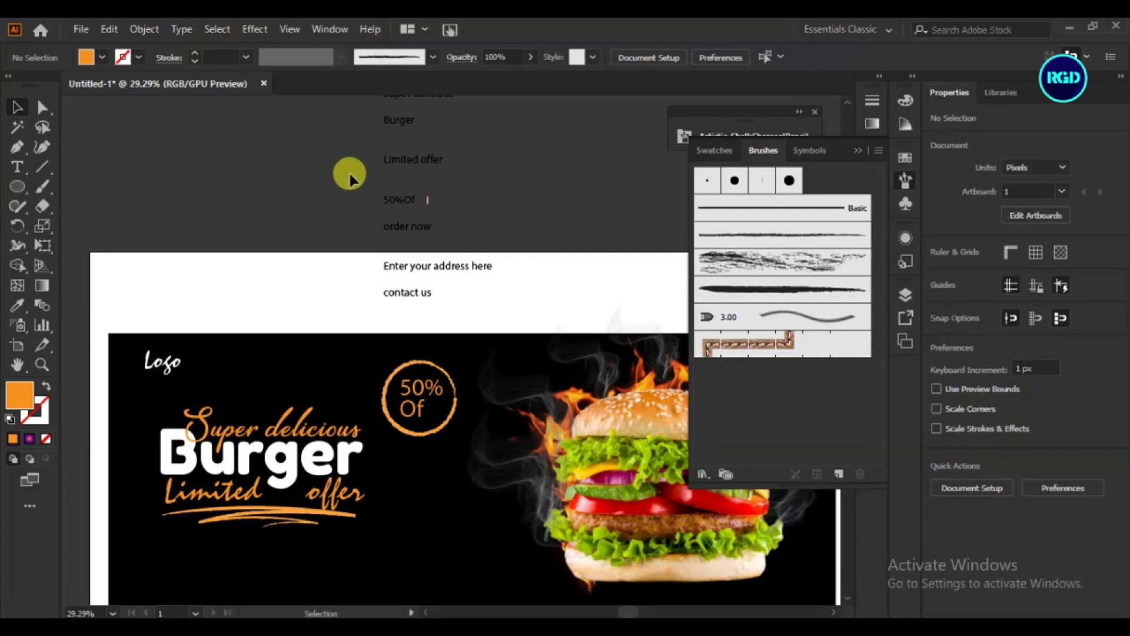
Draw a 223×69 px rectangle beside the burger's base and fully round its corners.
scroll(353, 176, down, 3)
click(18, 187)
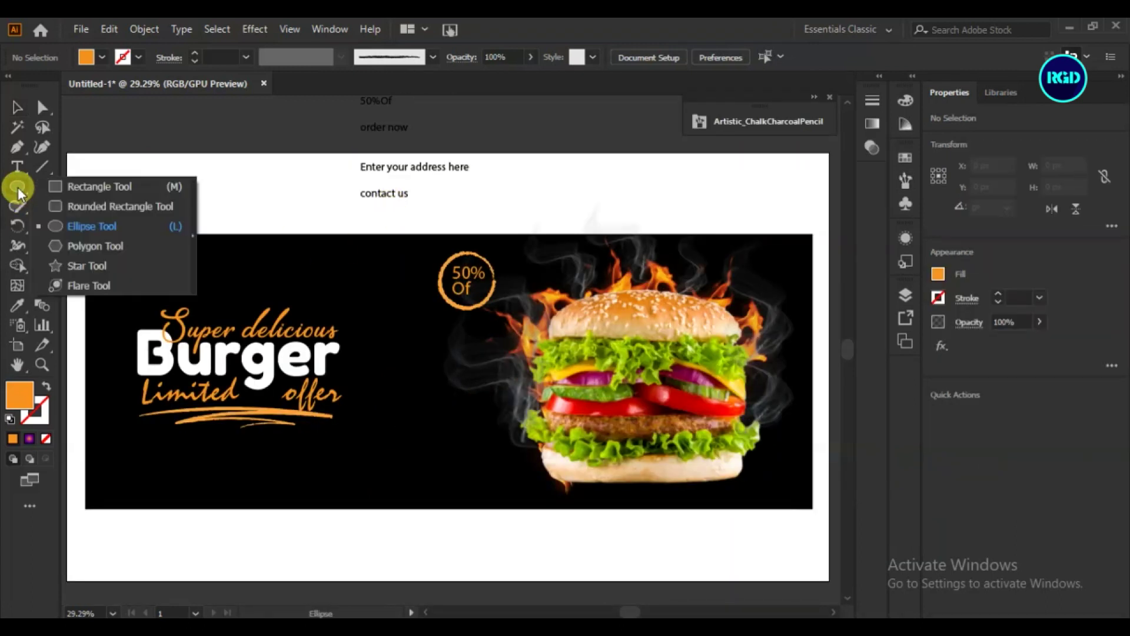
click(56, 185)
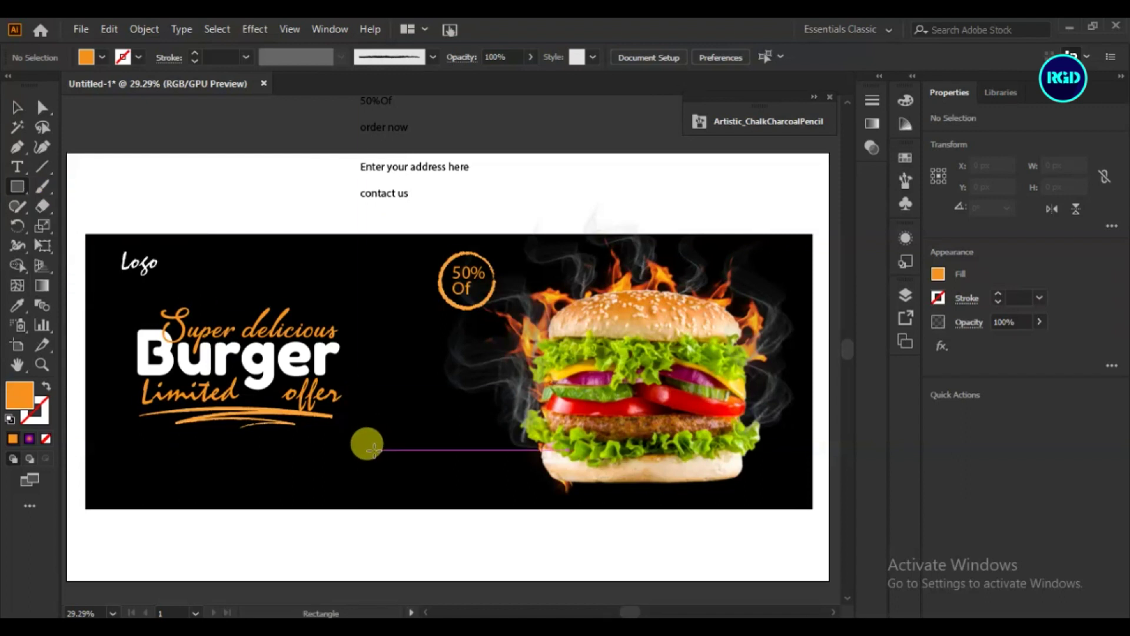
mouse_move(164, 445)
mouse_down()
mouse_move(253, 471)
mouse_move(216, 458)
mouse_move(436, 465)
mouse_move(412, 468)
mouse_up()
click(42, 107)
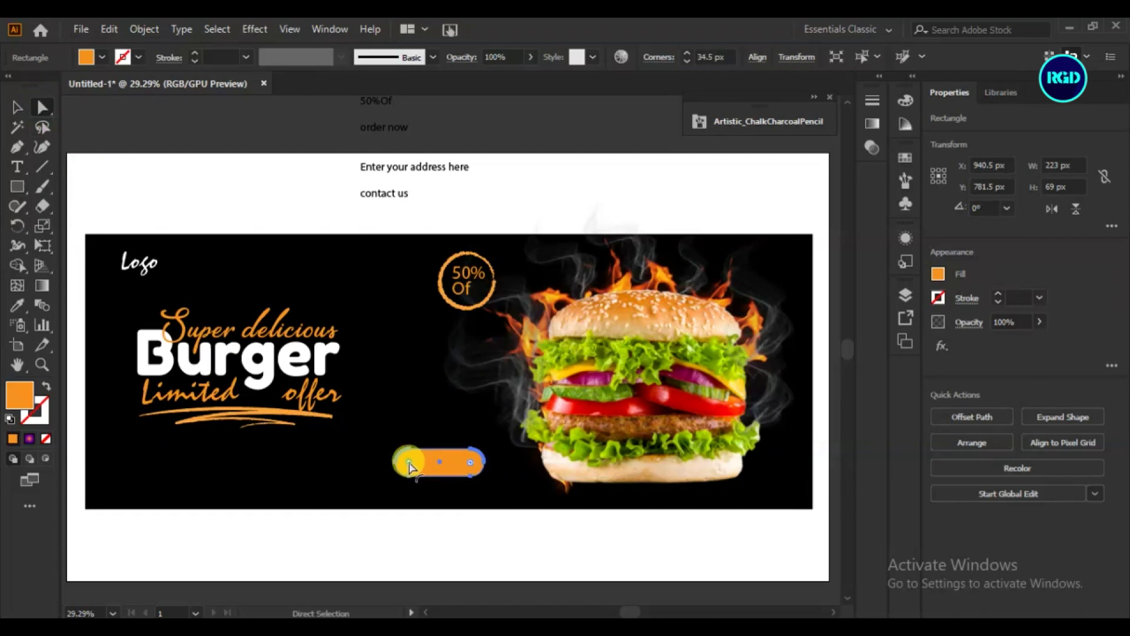
Fill the rounded pill button with white.
click(86, 57)
click(34, 84)
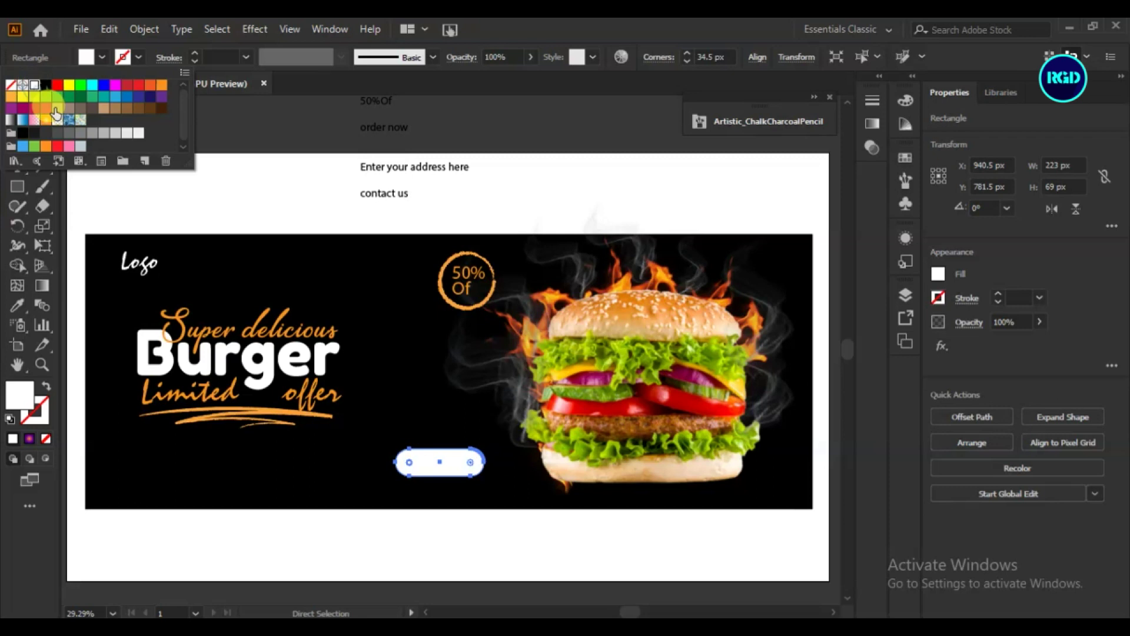
click(247, 177)
click(240, 140)
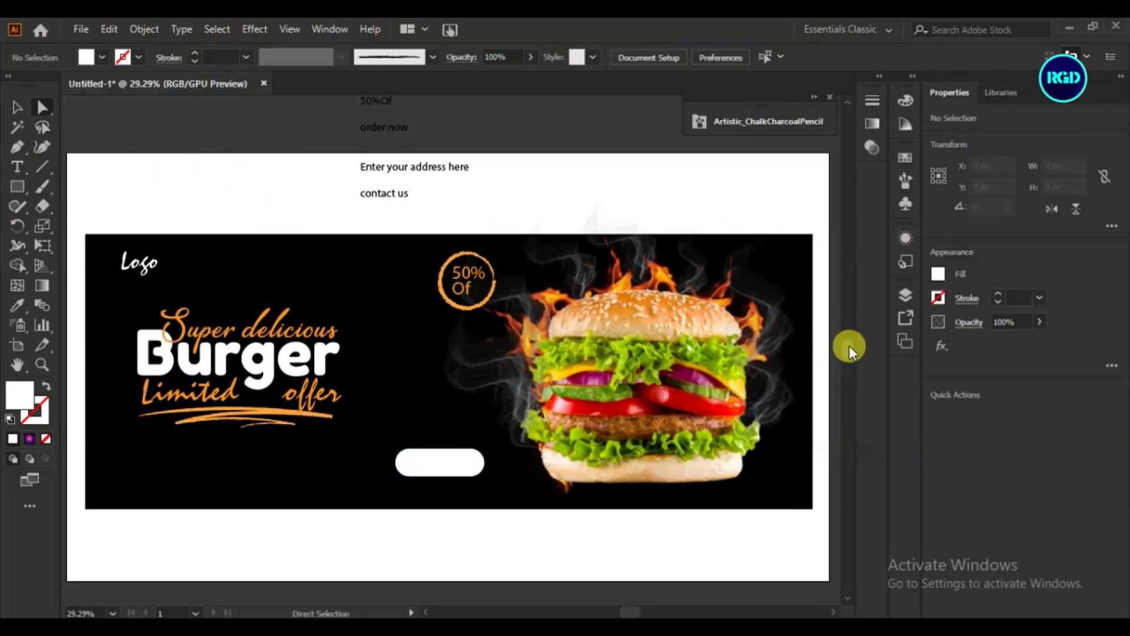
scroll(845, 344, up, 2)
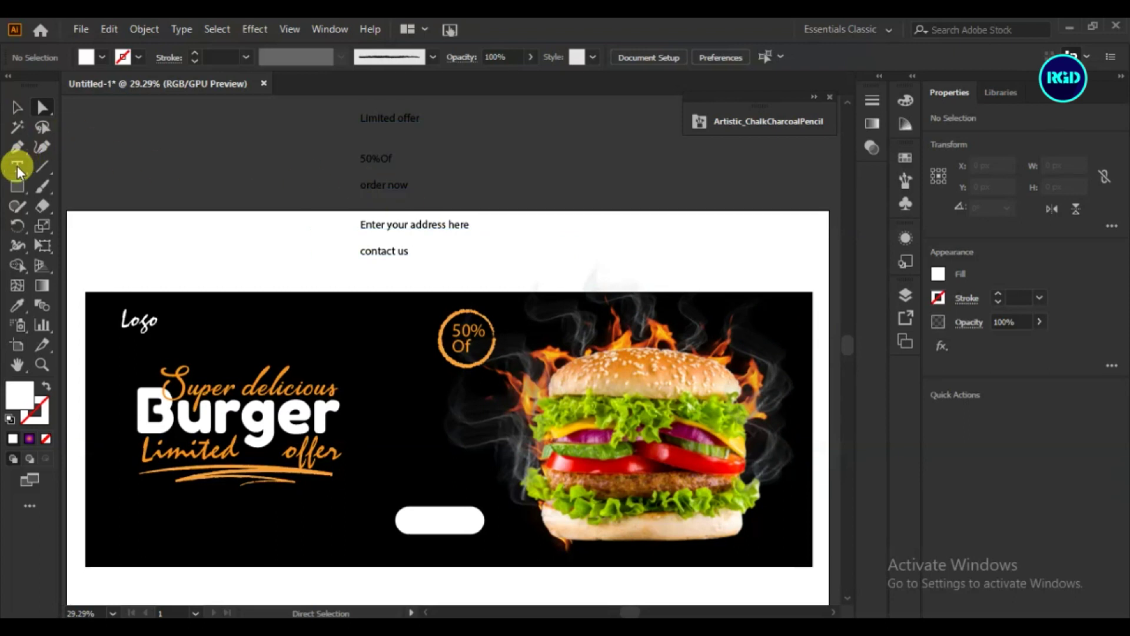
Copy 'order now' from the text list into a new text object and capitalise it to 'Order now'.
click(17, 166)
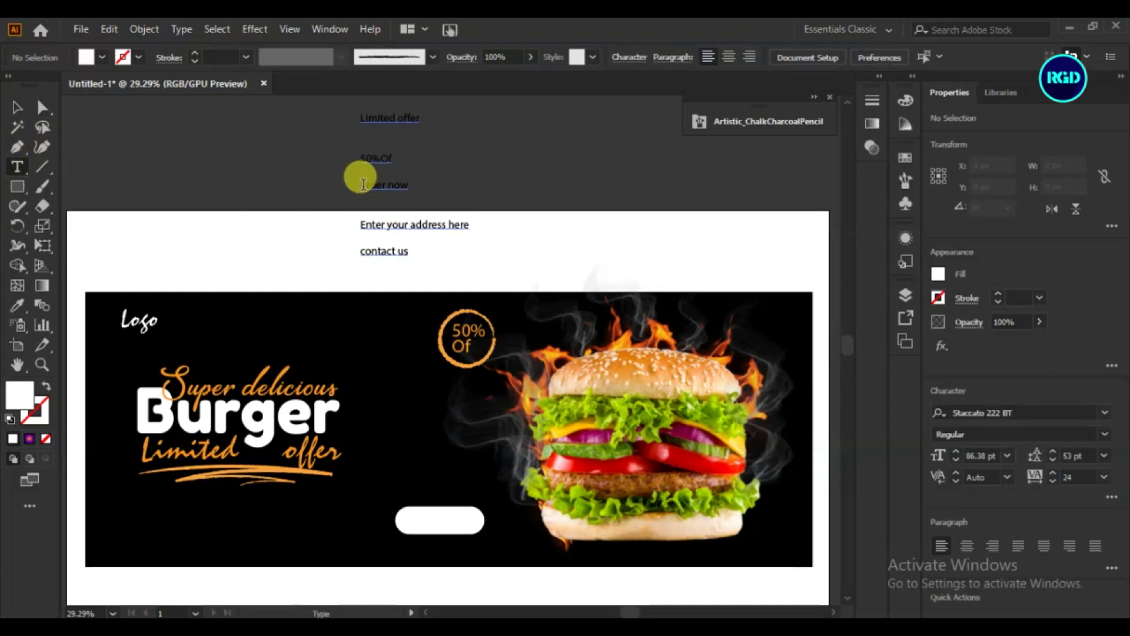
drag(361, 184, 407, 187)
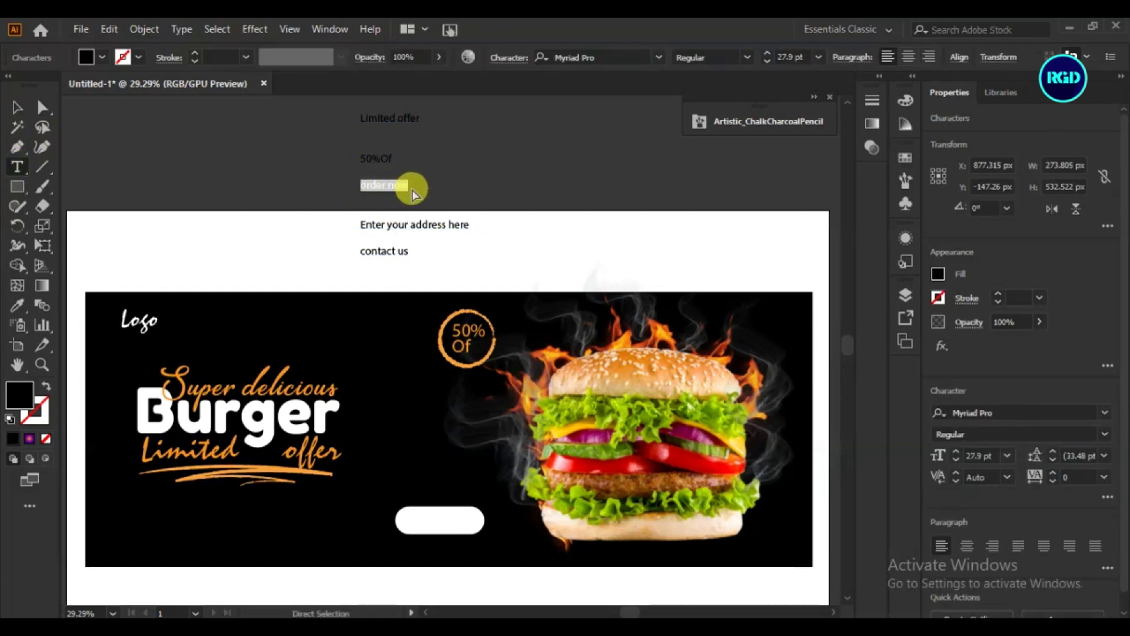
key(ctrl+c)
click(429, 518)
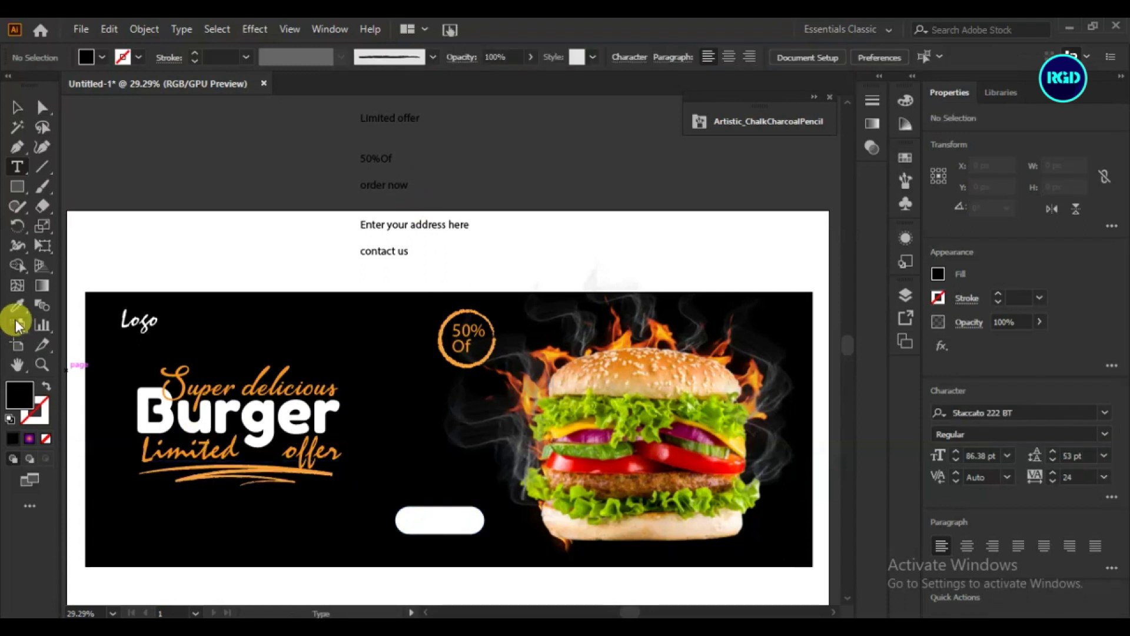
click(183, 253)
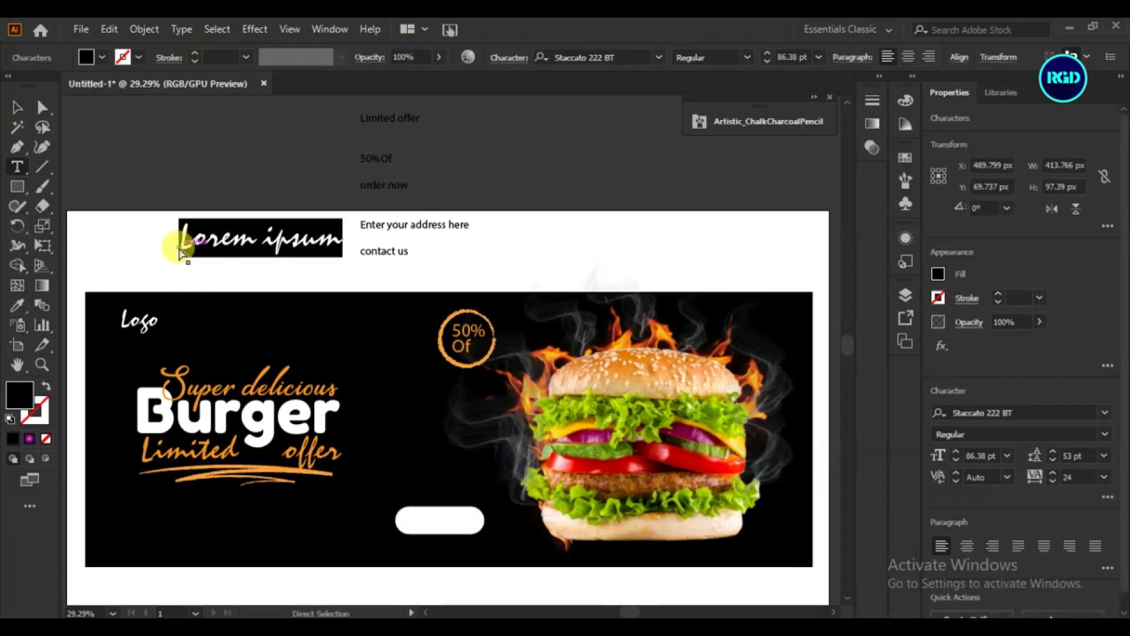
key(ctrl+v)
click(17, 107)
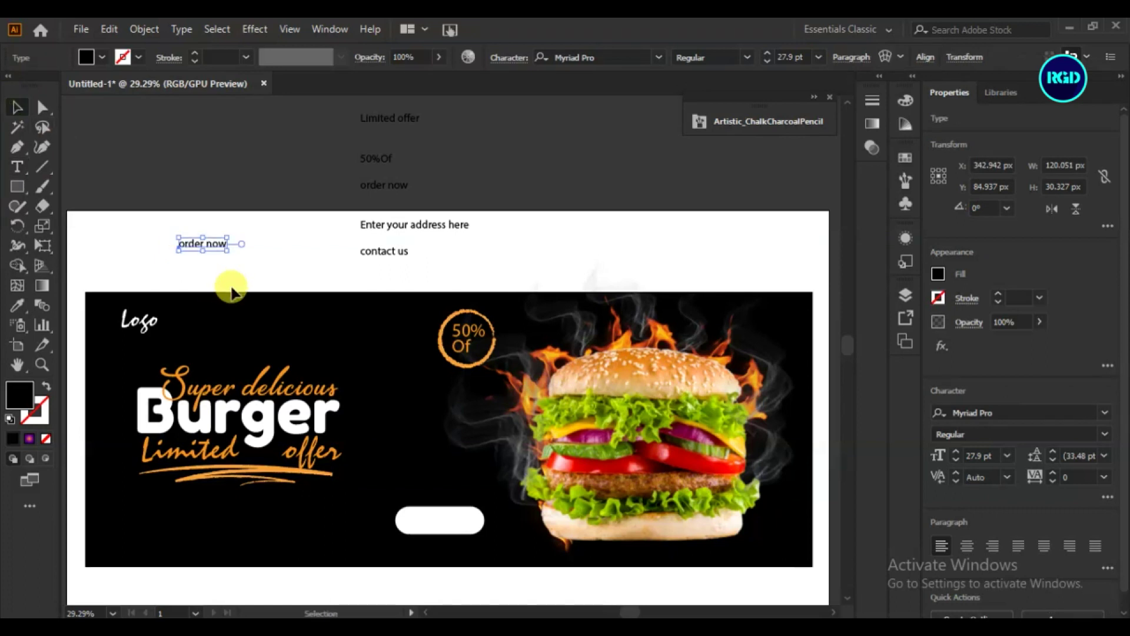
click(17, 166)
click(185, 244)
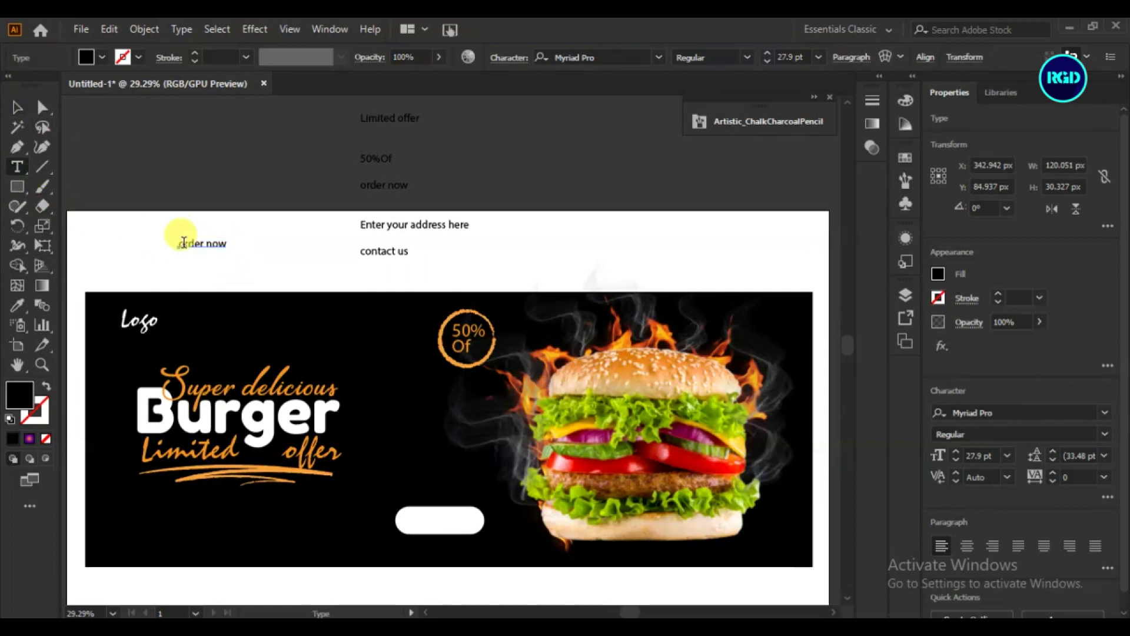
drag(180, 244, 156, 340)
text(O)
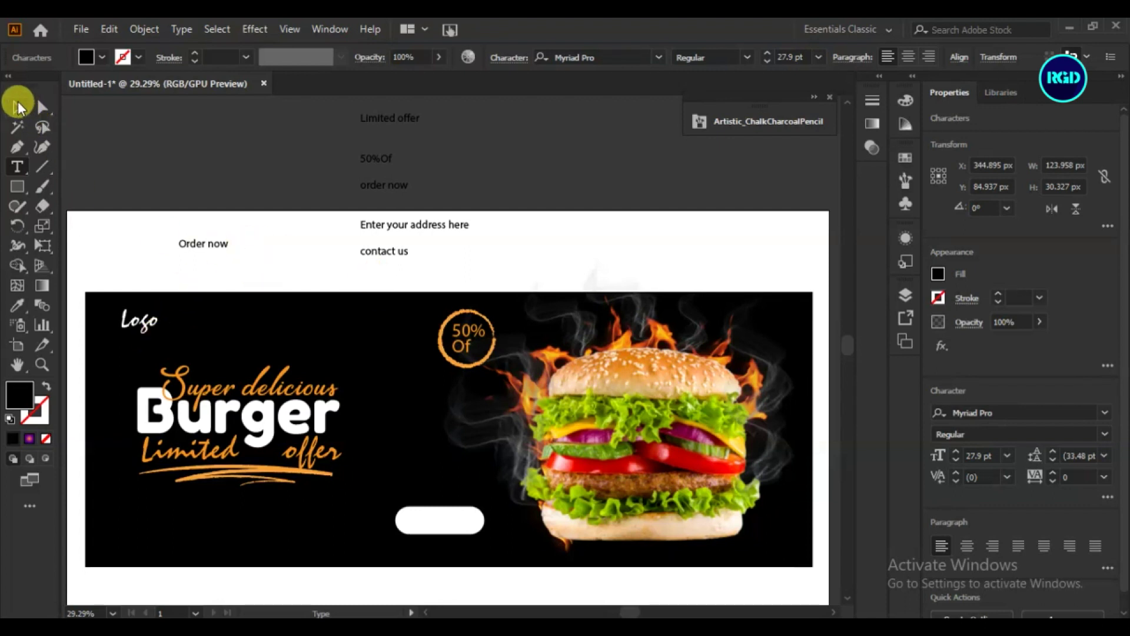
Move Order now onto the white button, set it to 34 pt, and nudge it into place.
click(21, 112)
drag(225, 246, 457, 526)
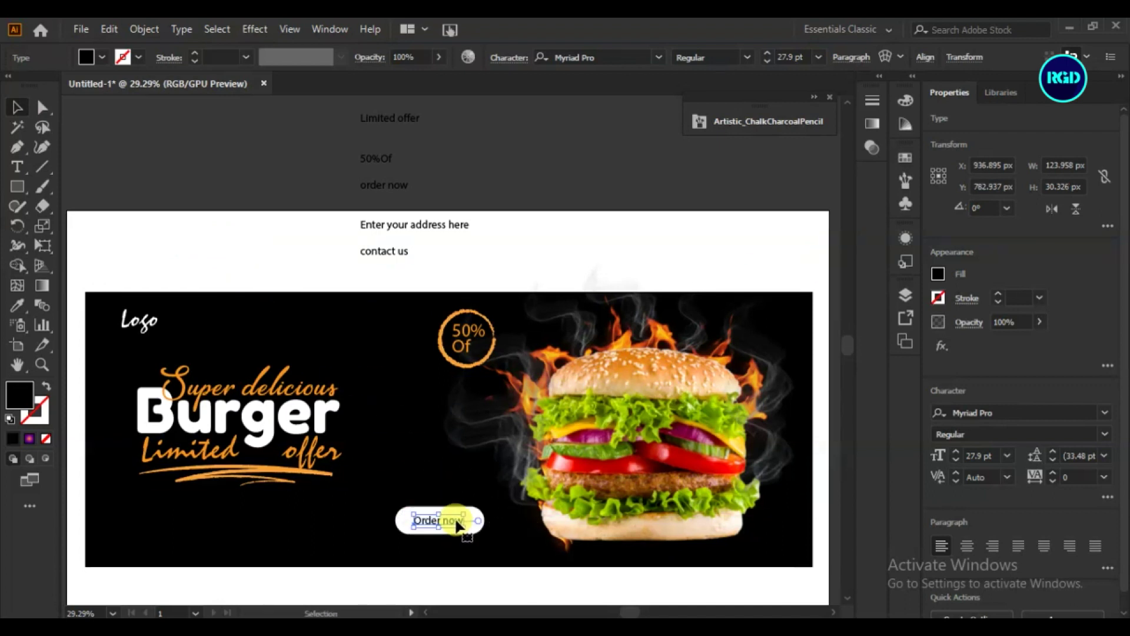
click(956, 450)
click(955, 450)
click(956, 450)
key(shift+Left)
key(Up)
key(Up)
Change the Order now font to Fredoka One and nudge it left and down.
click(659, 58)
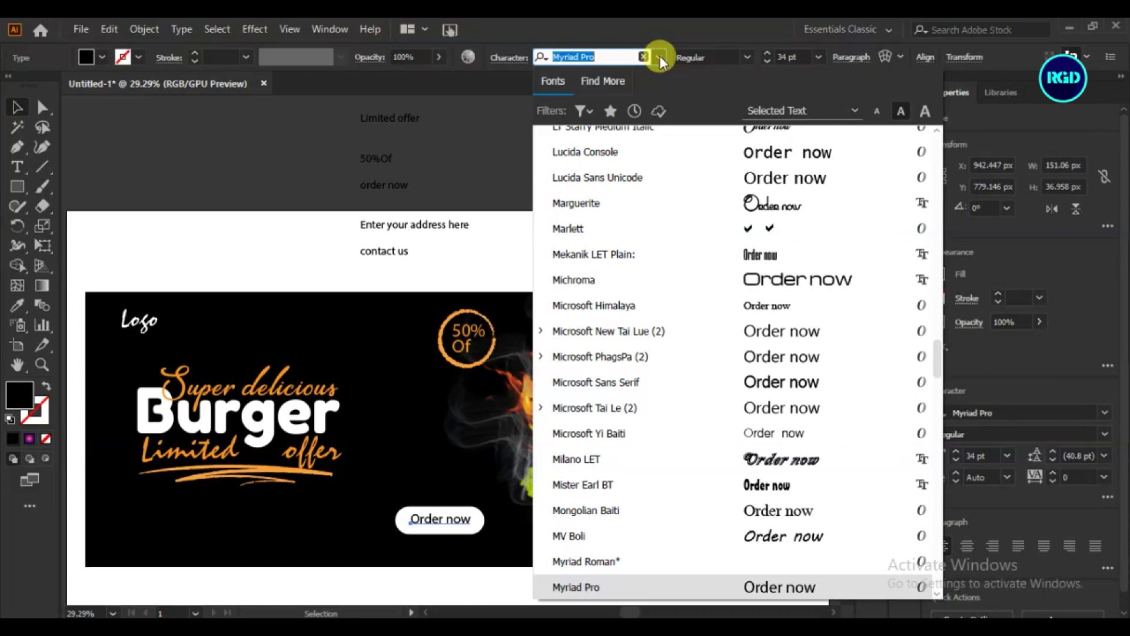
drag(938, 365, 931, 295)
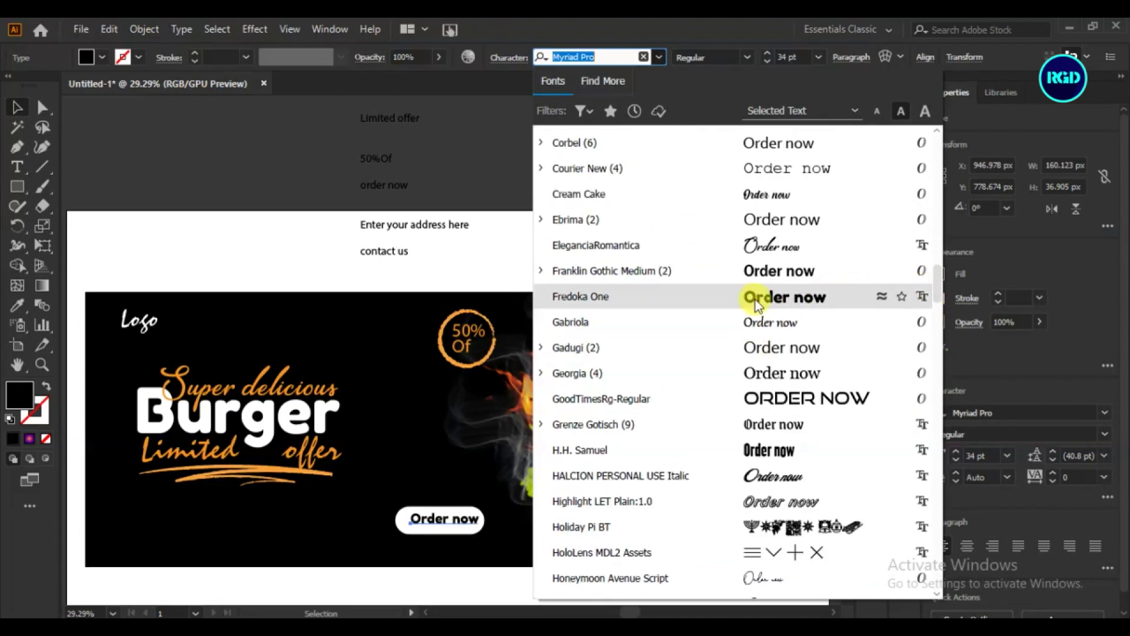
click(759, 298)
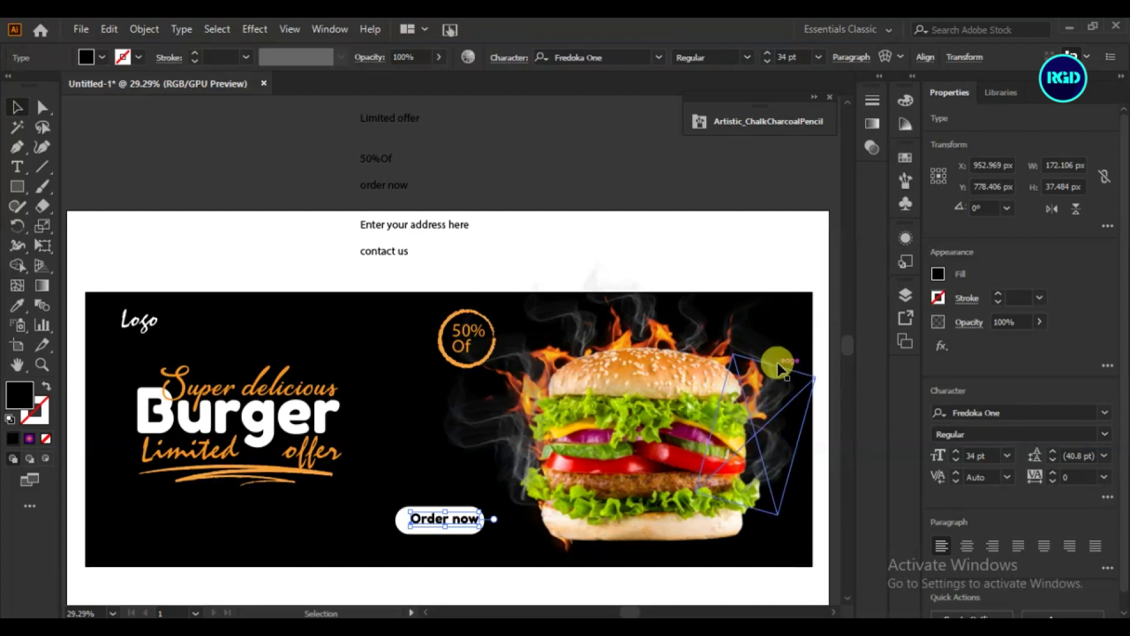
key(Left)
key(Left)
key(Left)
key(Down)
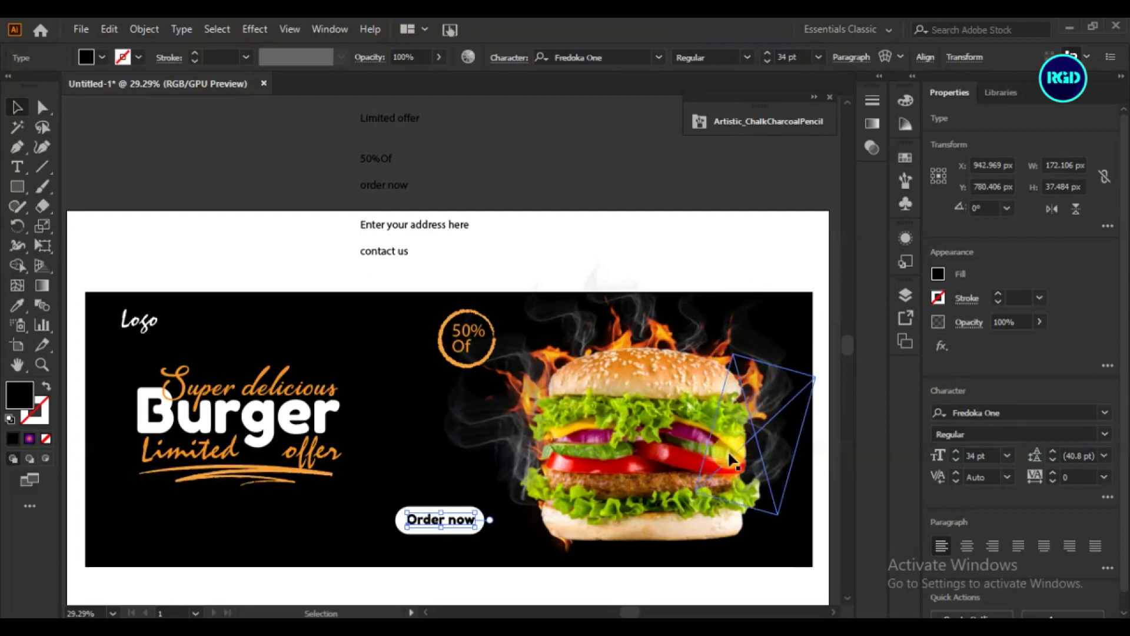
click(653, 464)
click(533, 179)
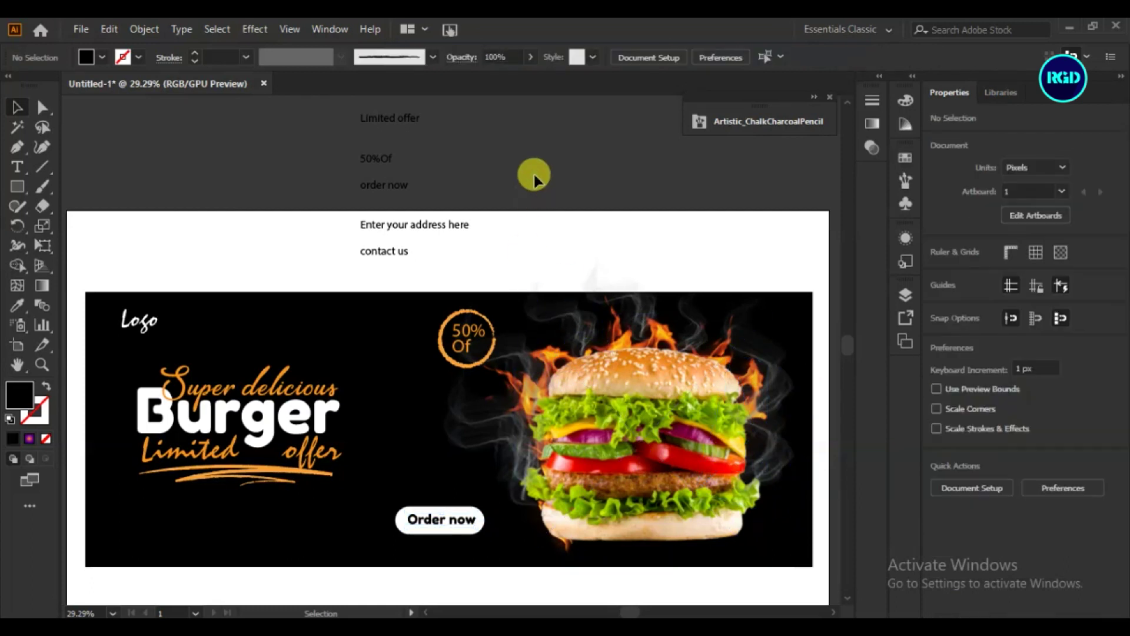
Scale the button and label together to about 250×77 px, then nudge the label left.
click(450, 521)
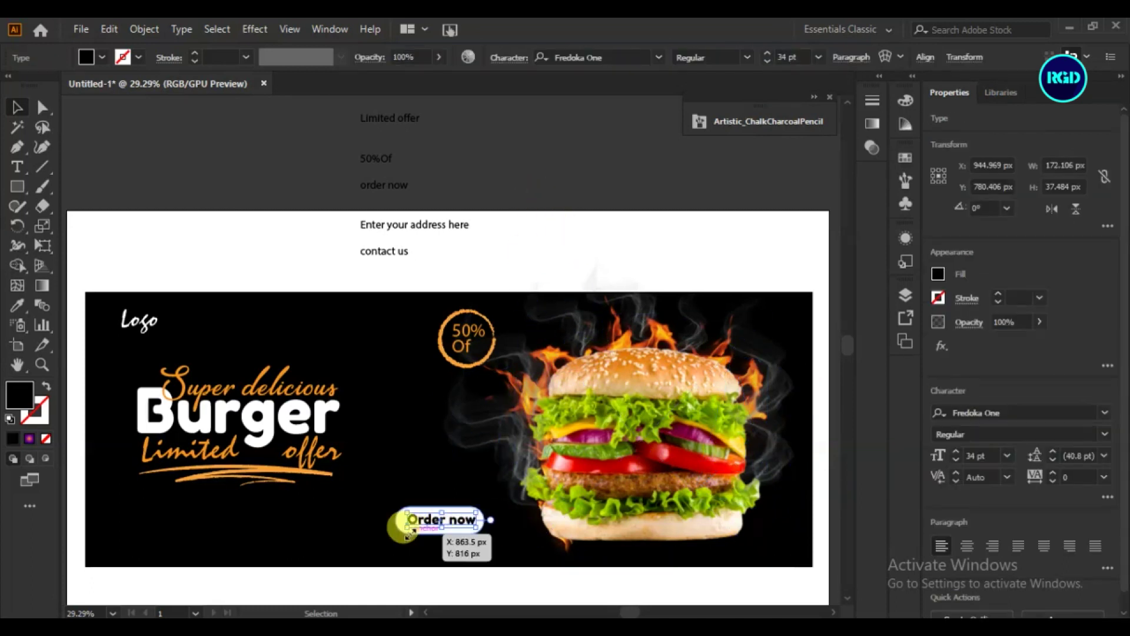
click(378, 518)
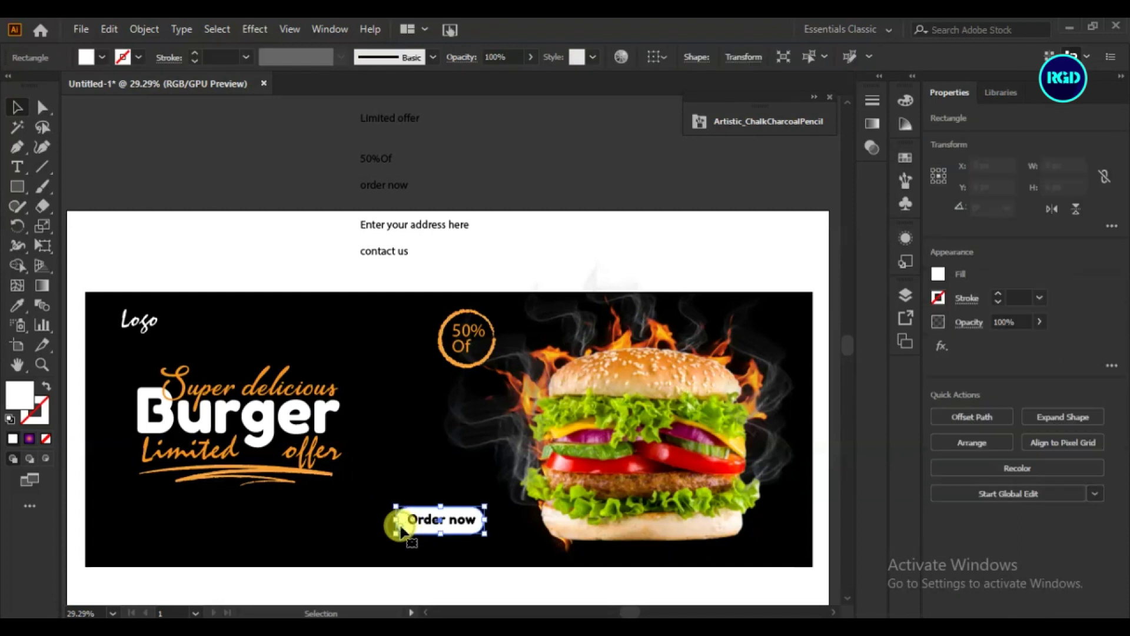
shift+click(428, 523)
drag(393, 506, 385, 504)
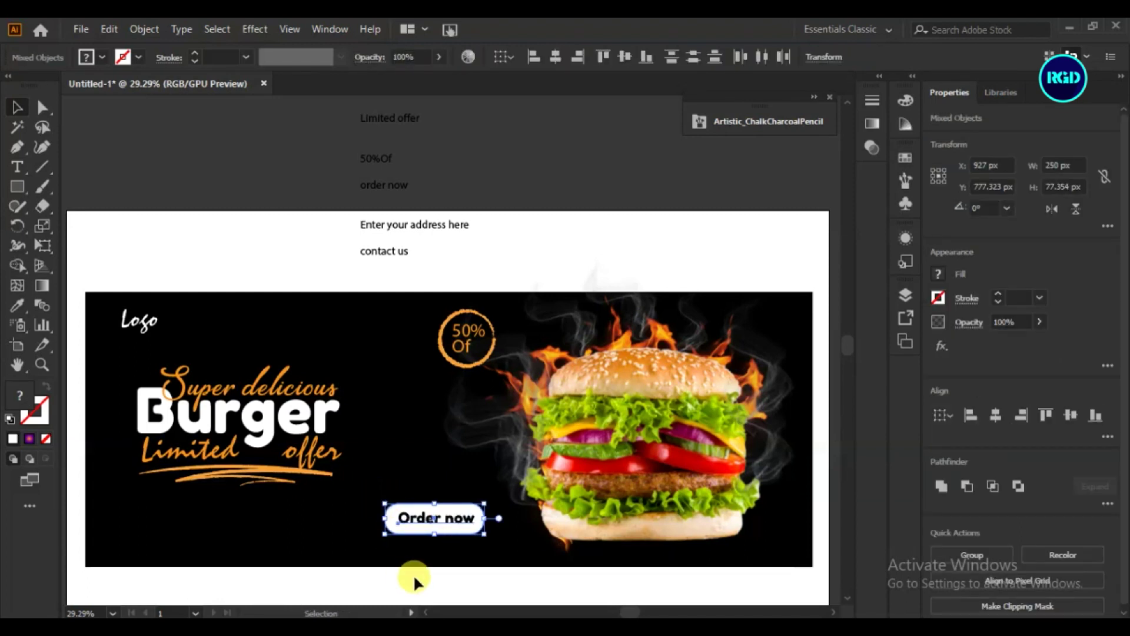
click(396, 580)
click(434, 519)
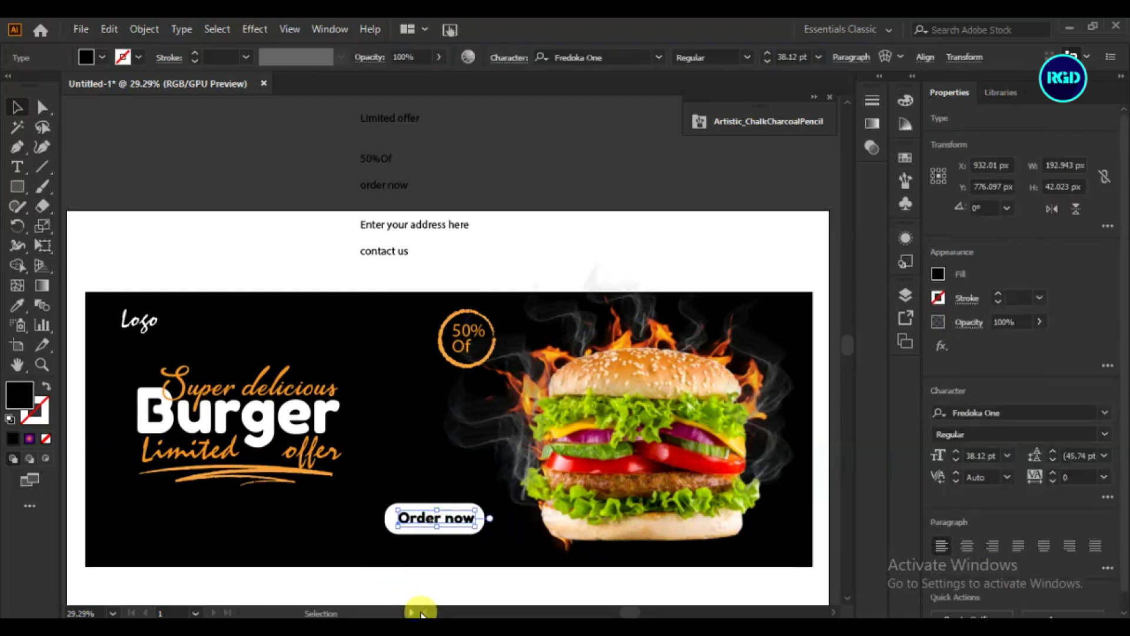
key(Left)
key(Left)
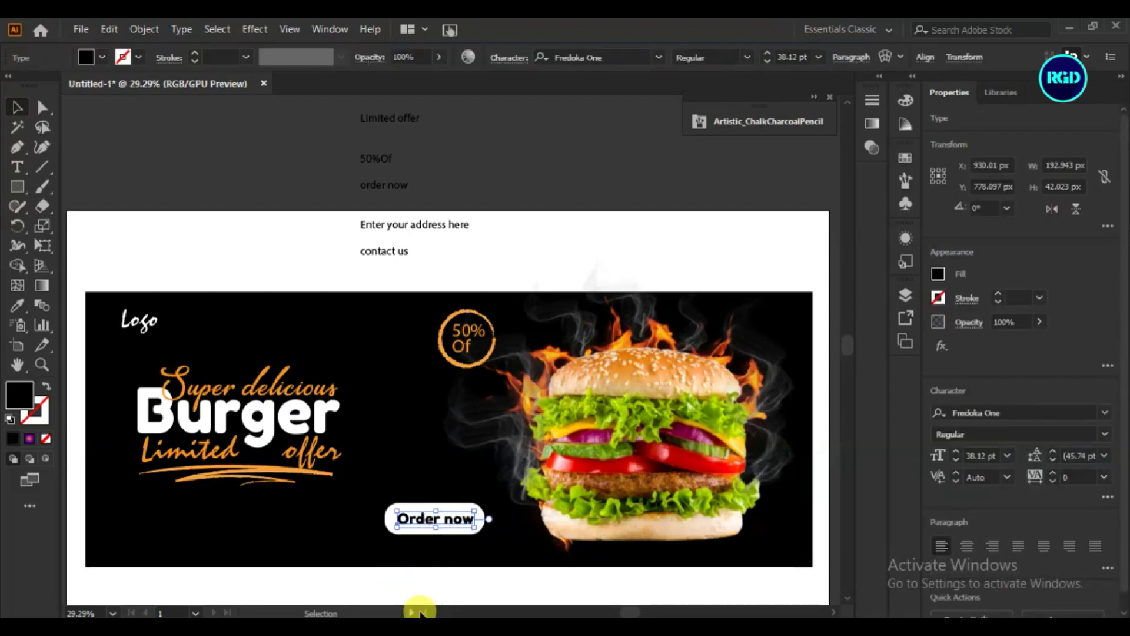
click(395, 595)
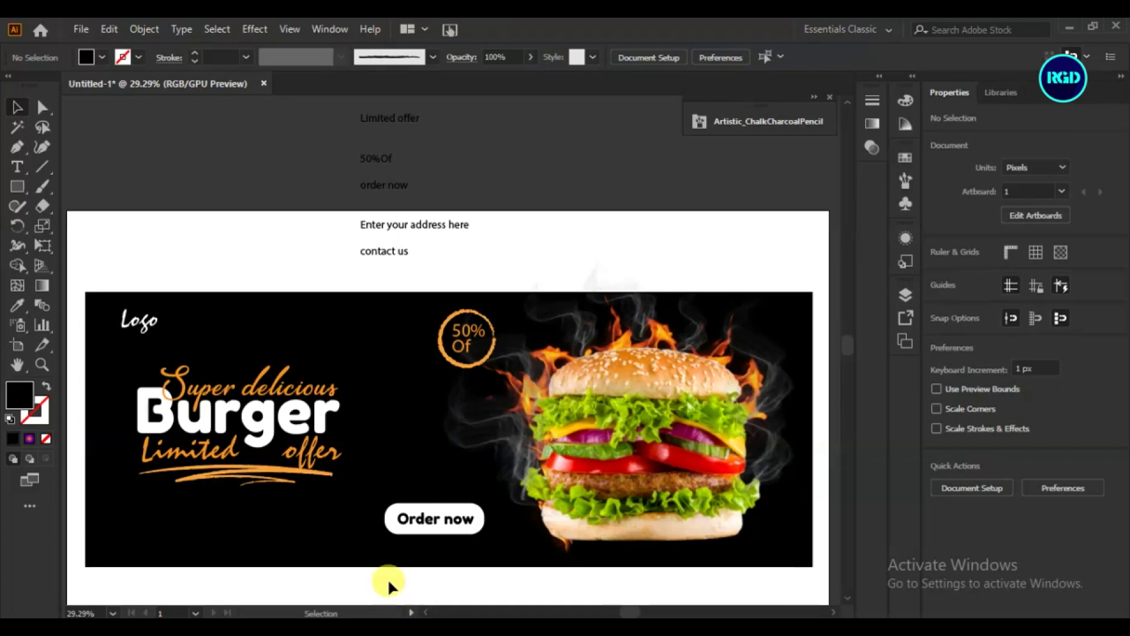
click(395, 522)
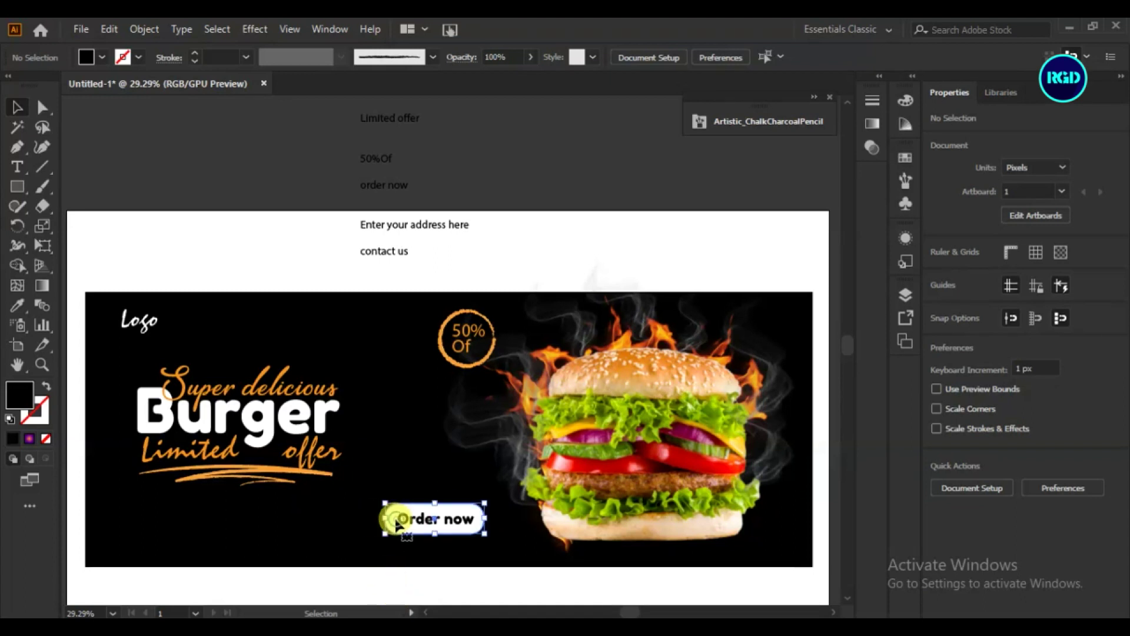
click(315, 525)
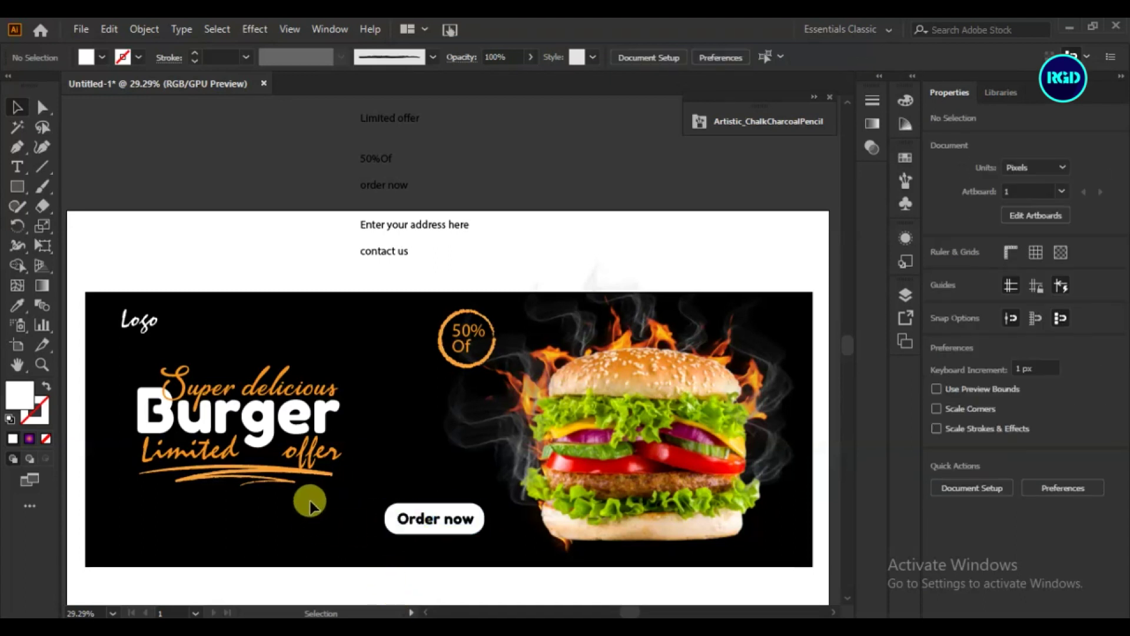
Copy 'contact us' from the text list into a new text object on the banner.
key(t)
drag(360, 252, 423, 246)
key(ctrl+c)
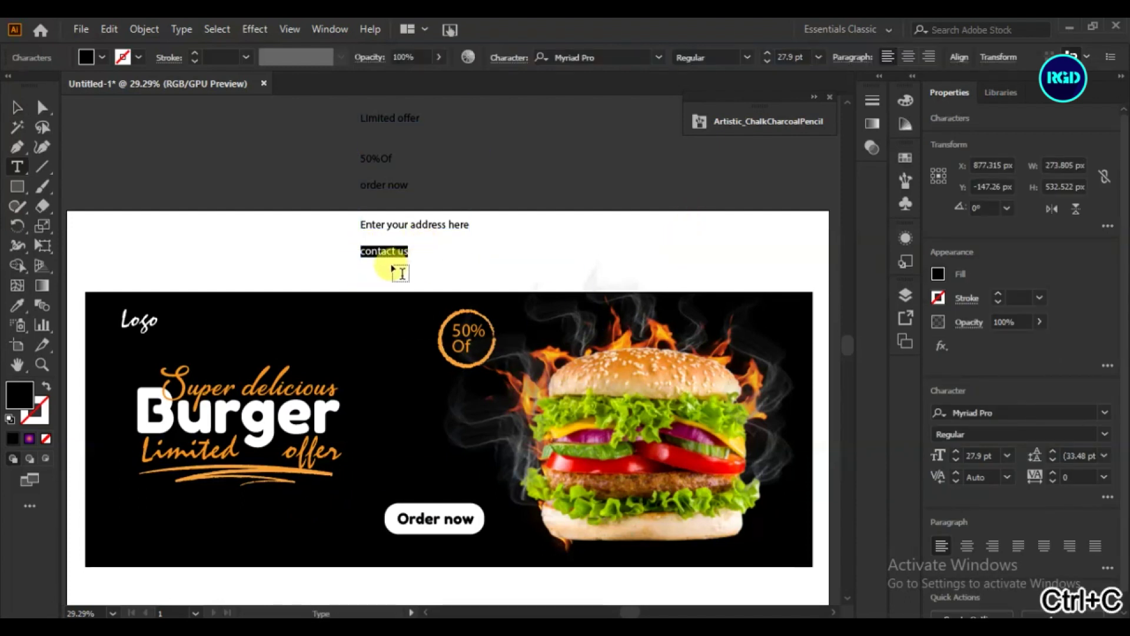
click(160, 497)
key(Escape)
key(ctrl+v)
Make contact us white, enlarge it to about 50 pt, and move it toward the left edge.
click(86, 57)
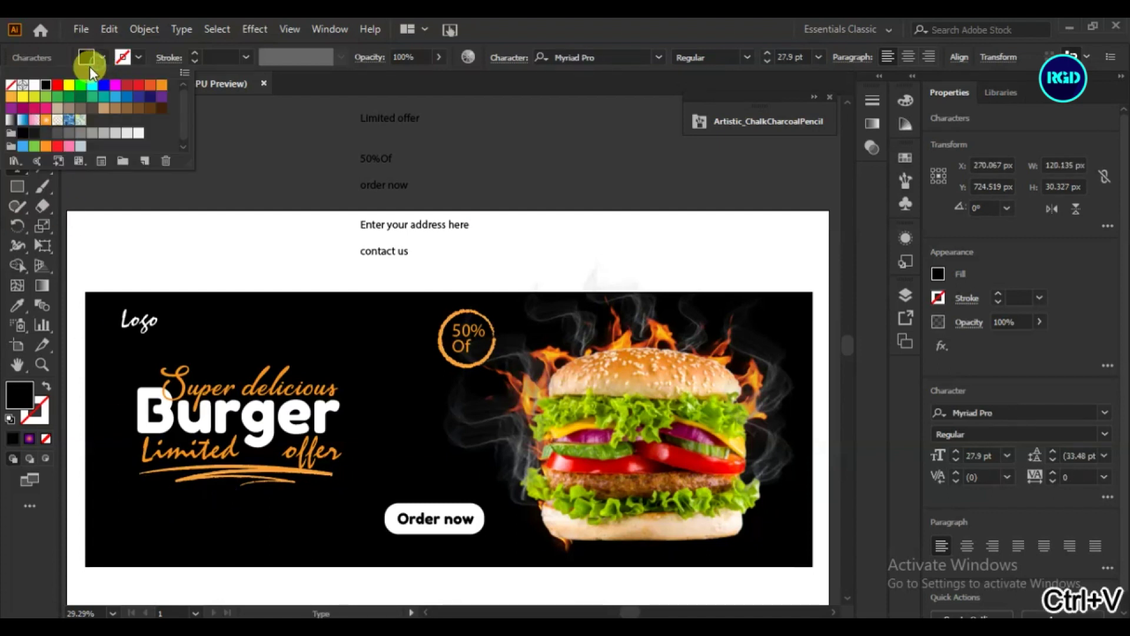
click(35, 87)
click(15, 109)
click(88, 57)
click(34, 89)
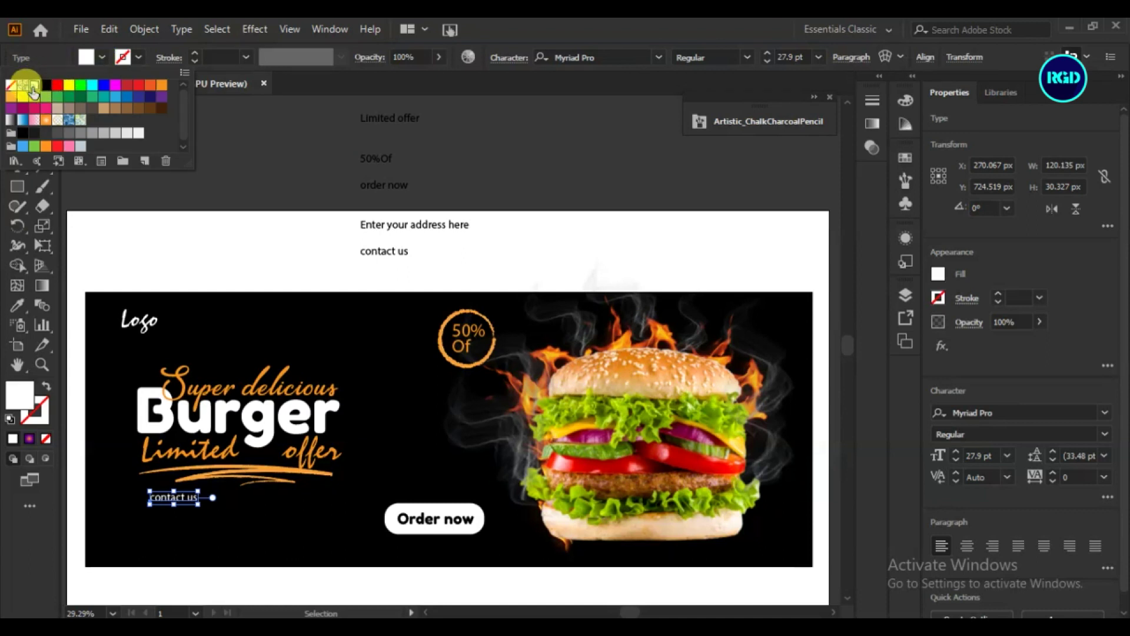
click(220, 130)
mouse_move(197, 503)
mouse_down()
mouse_move(235, 513)
mouse_move(178, 520)
mouse_up()
click(178, 542)
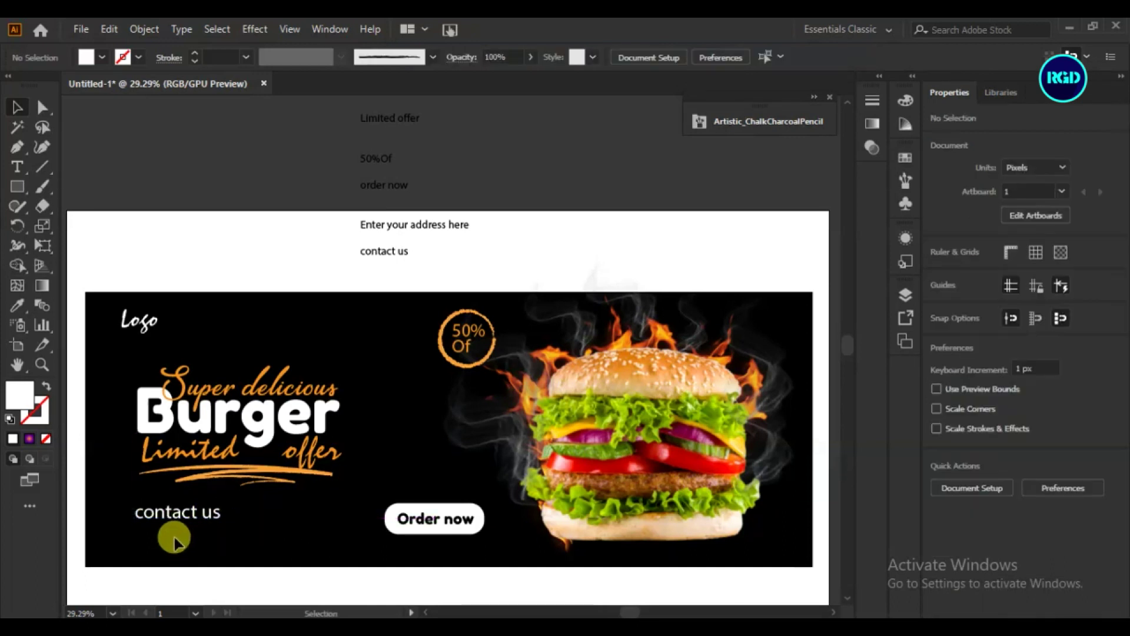
drag(167, 518, 151, 518)
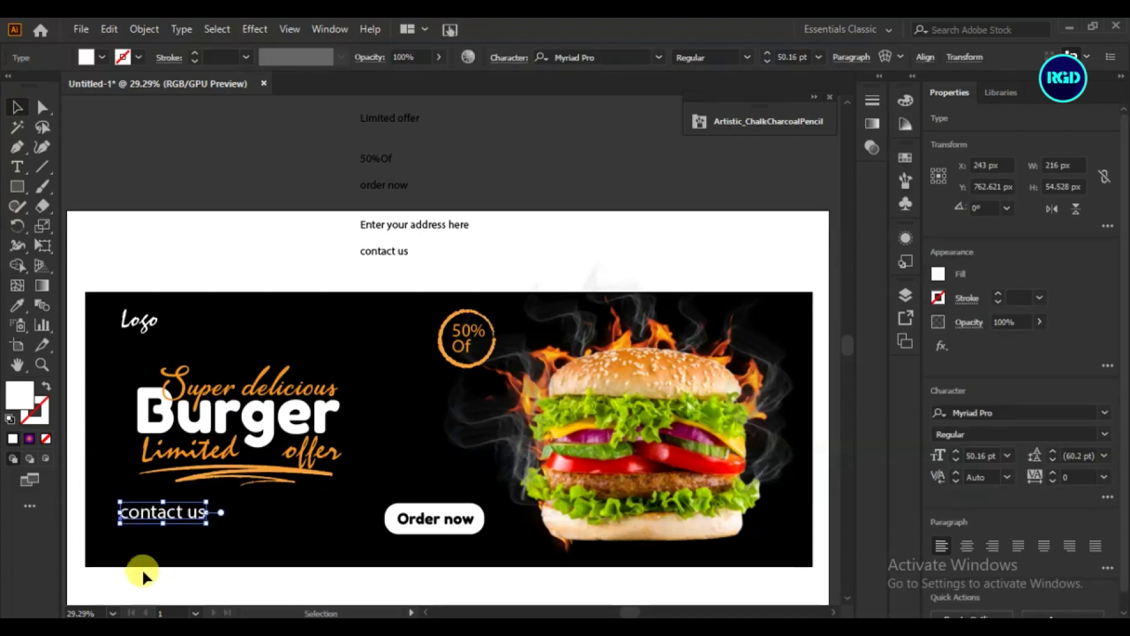
Add a phone number line beneath contact us.
click(17, 167)
triple_click(121, 521)
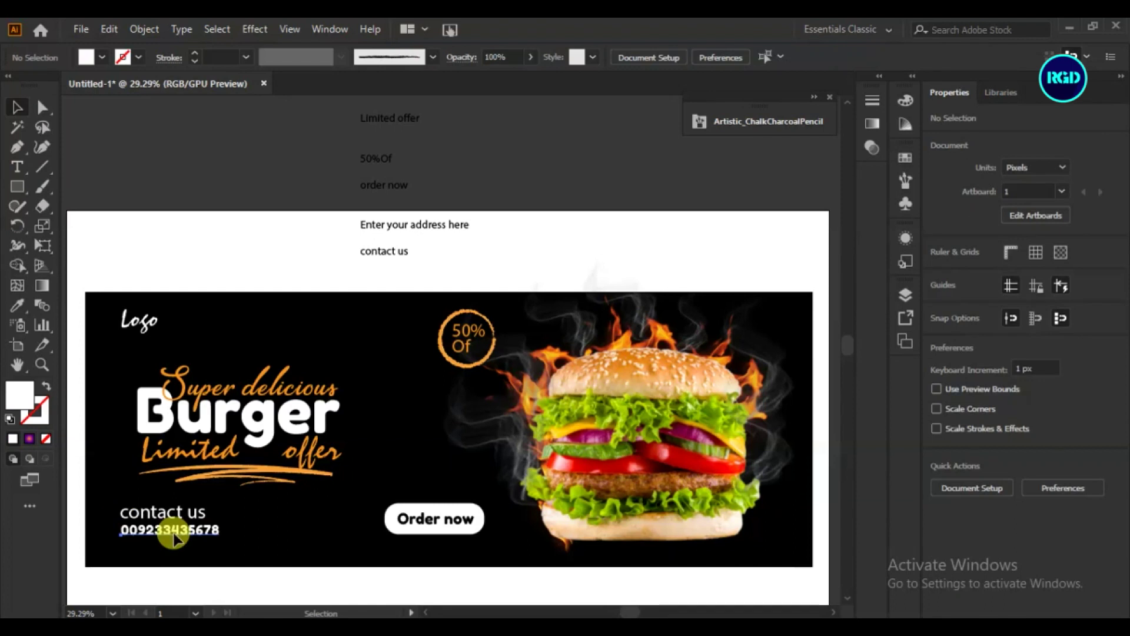
click(175, 533)
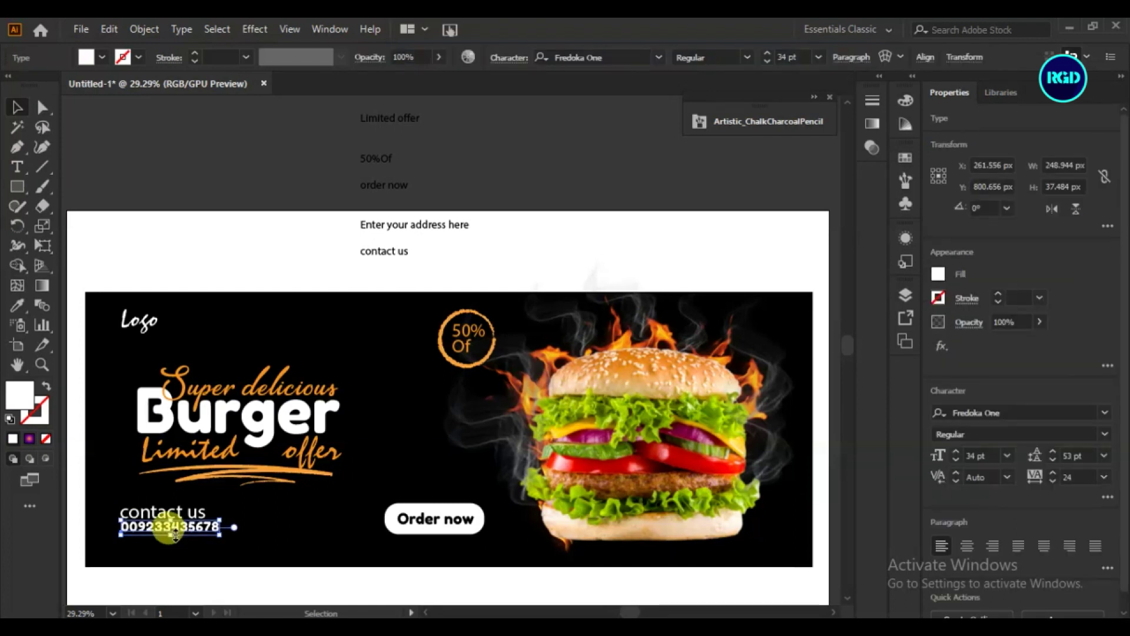
click(156, 171)
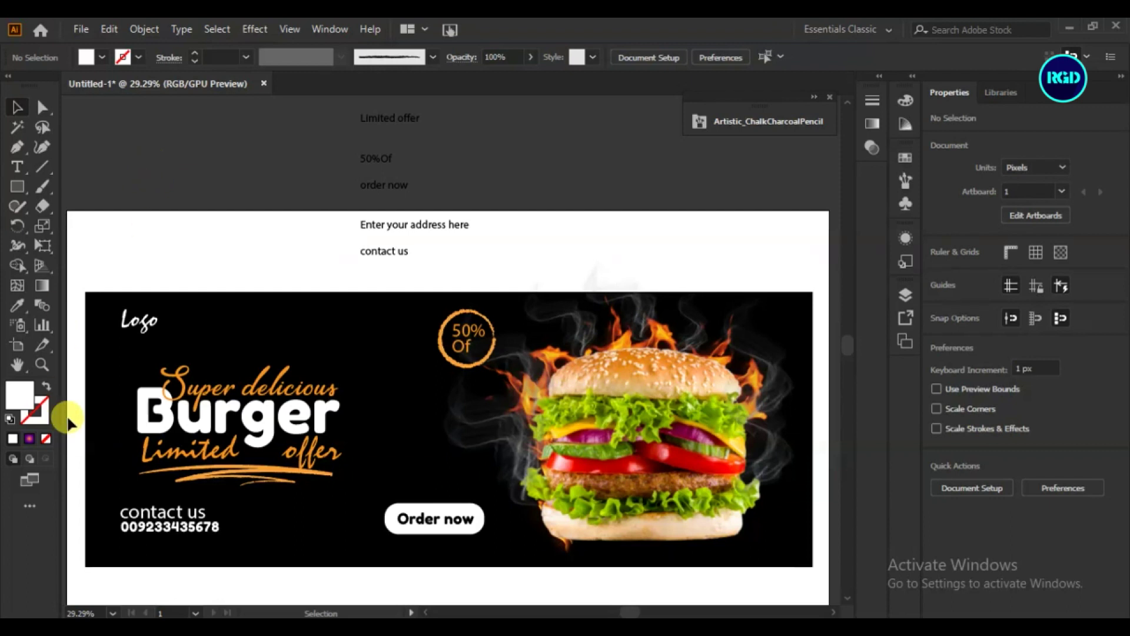
Delete the source text list above the artboard.
click(175, 515)
click(182, 263)
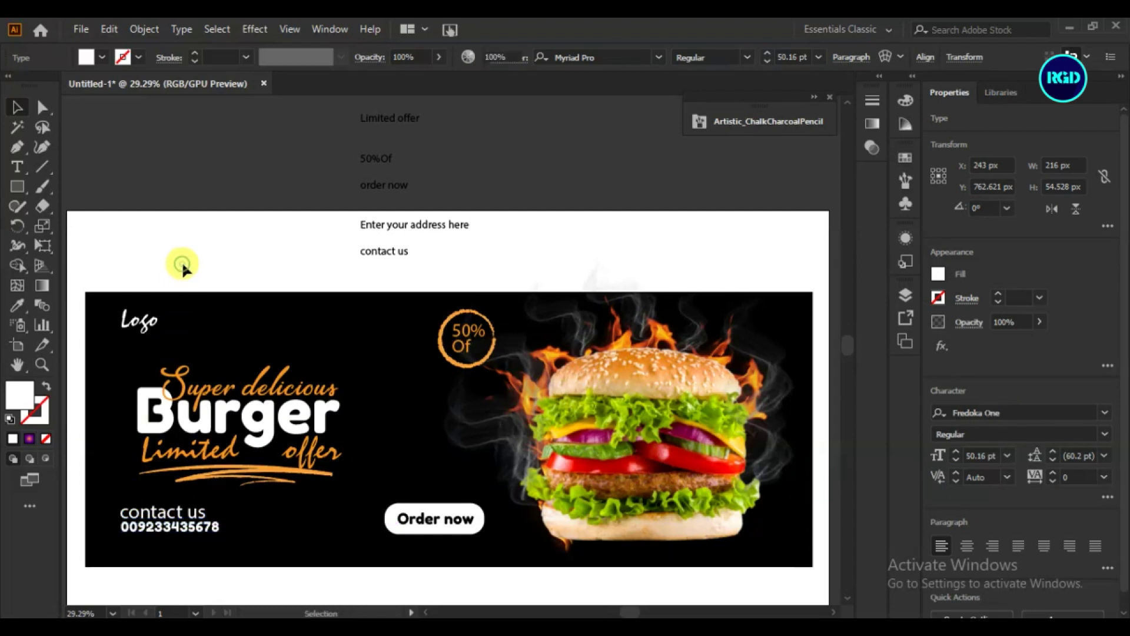
click(380, 251)
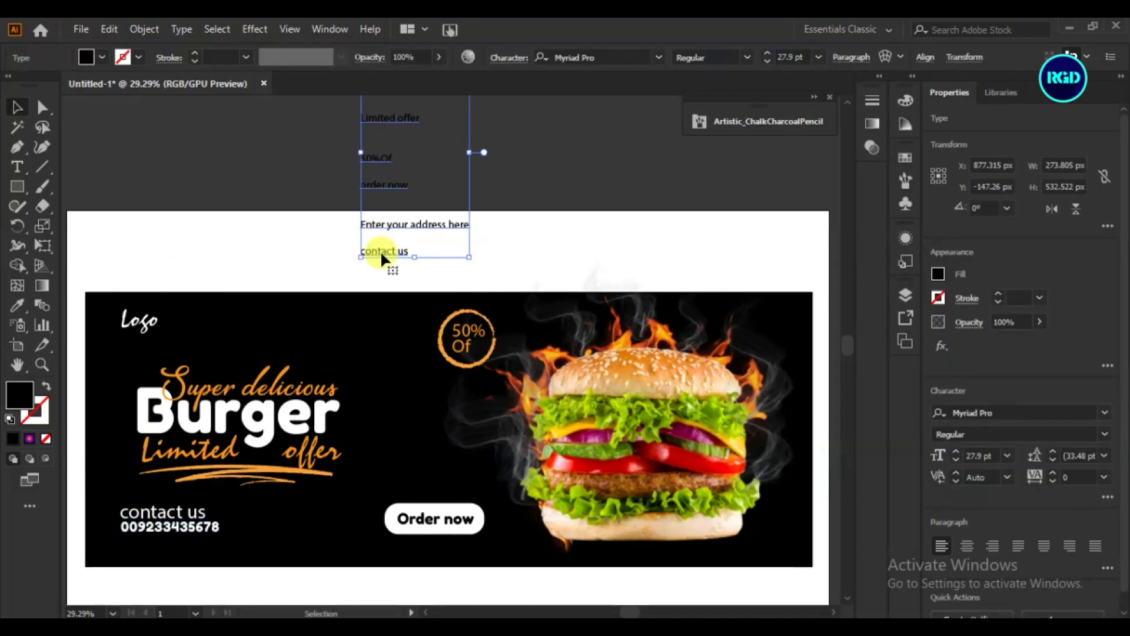
key(Delete)
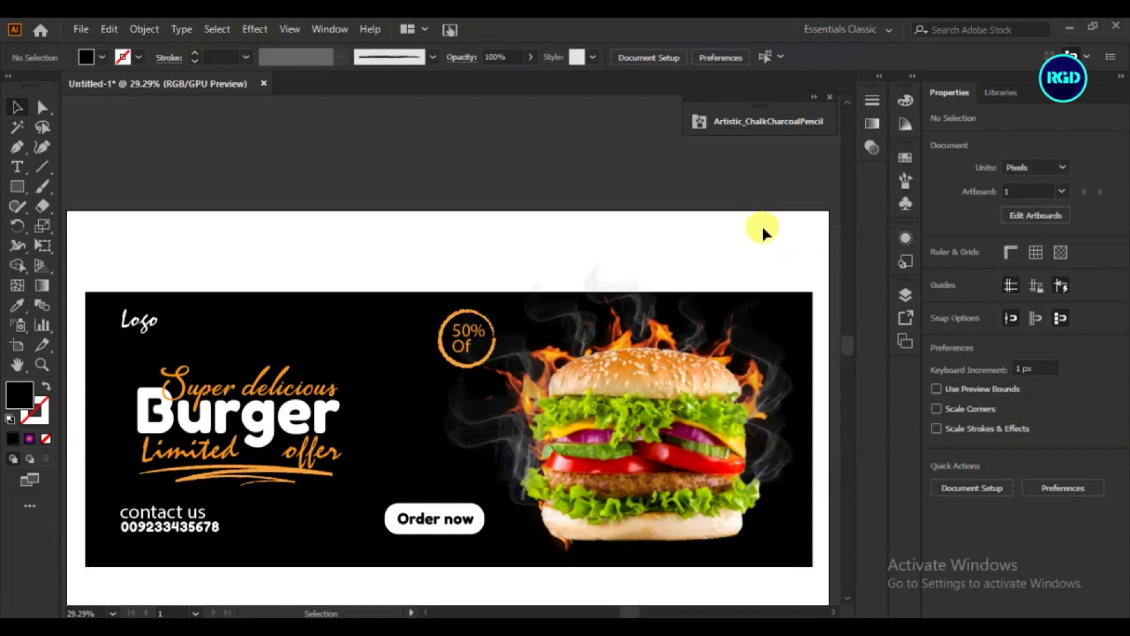
Draw a looping curved Pen path from left of the burger up toward the 50% badge.
click(17, 147)
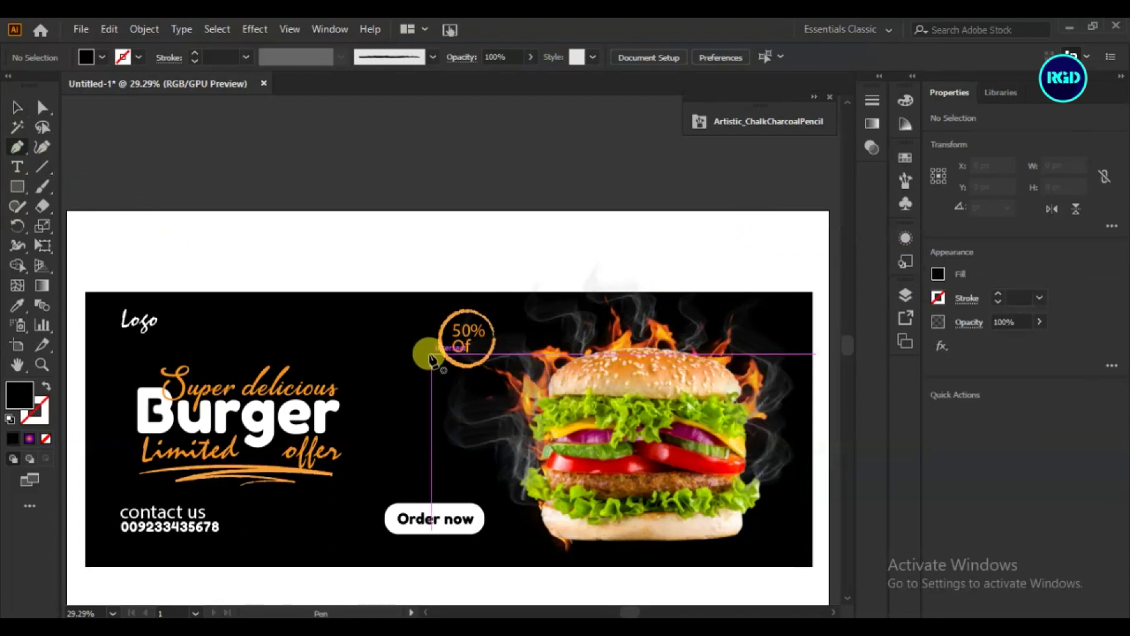
click(140, 459)
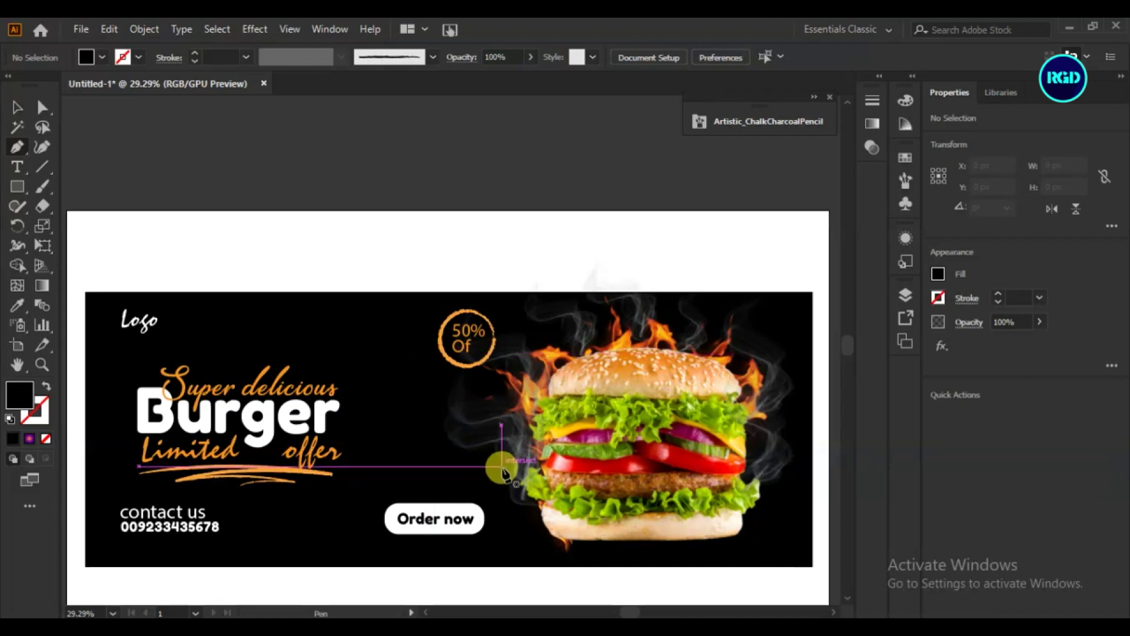
mouse_move(416, 410)
mouse_down()
mouse_move(468, 360)
mouse_move(448, 343)
mouse_up()
drag(512, 453, 528, 459)
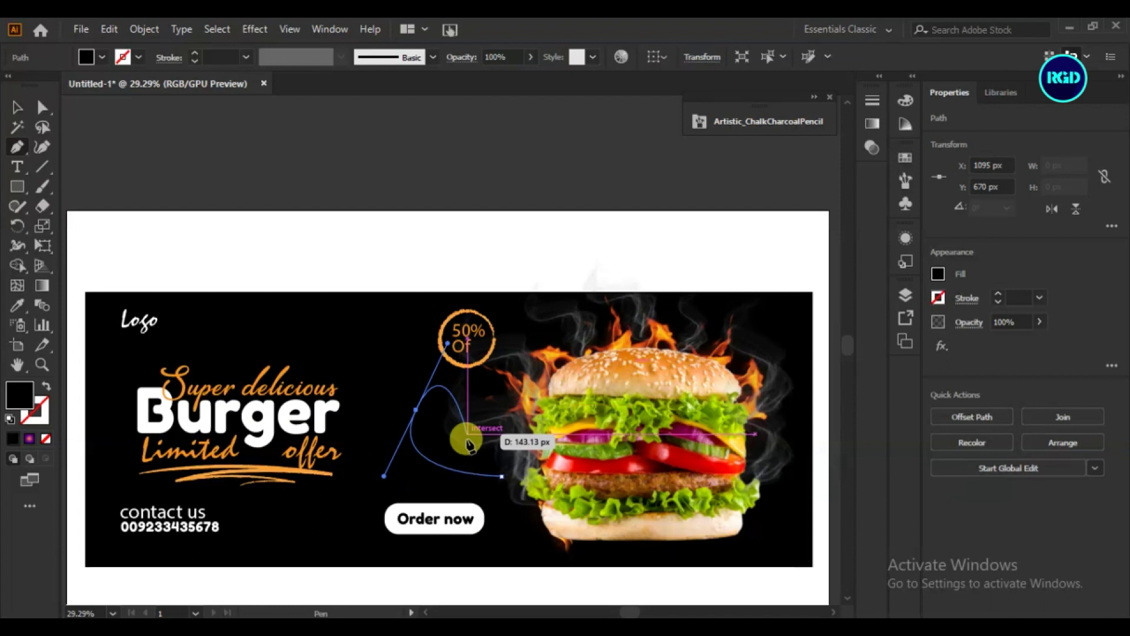
key(ctrl+z)
click(416, 410)
drag(449, 443, 440, 487)
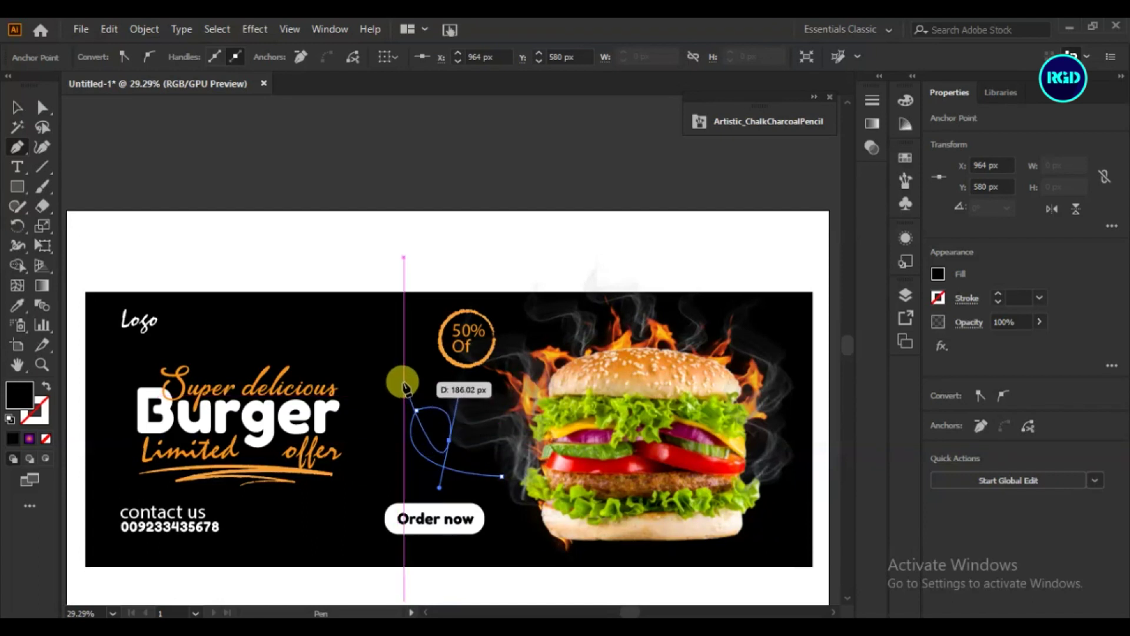
drag(417, 359, 477, 294)
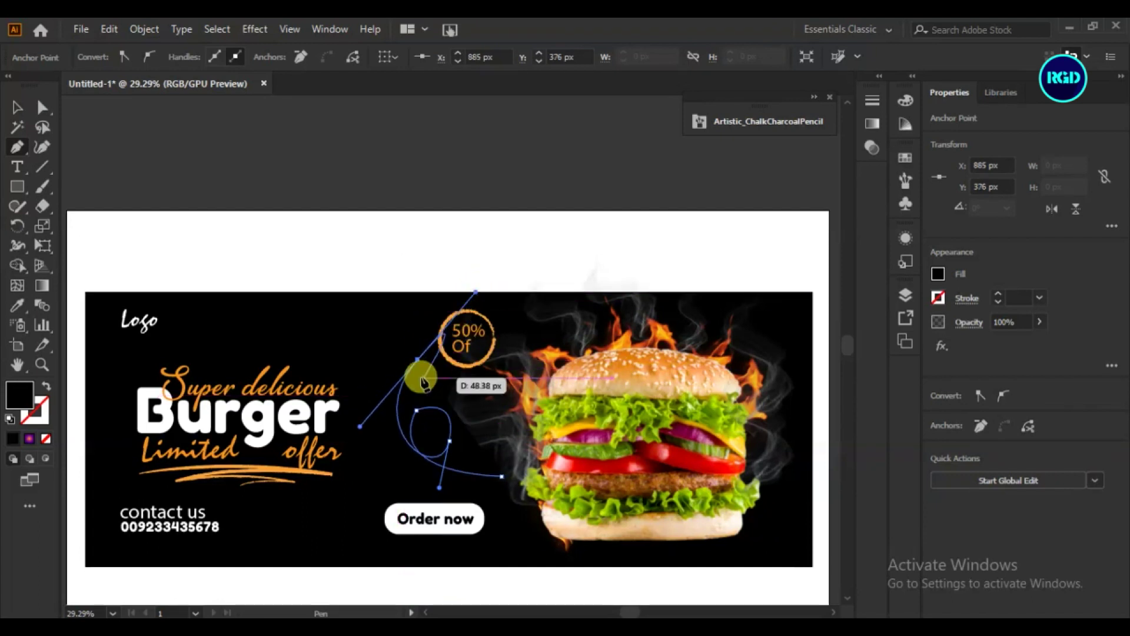
drag(430, 369, 432, 380)
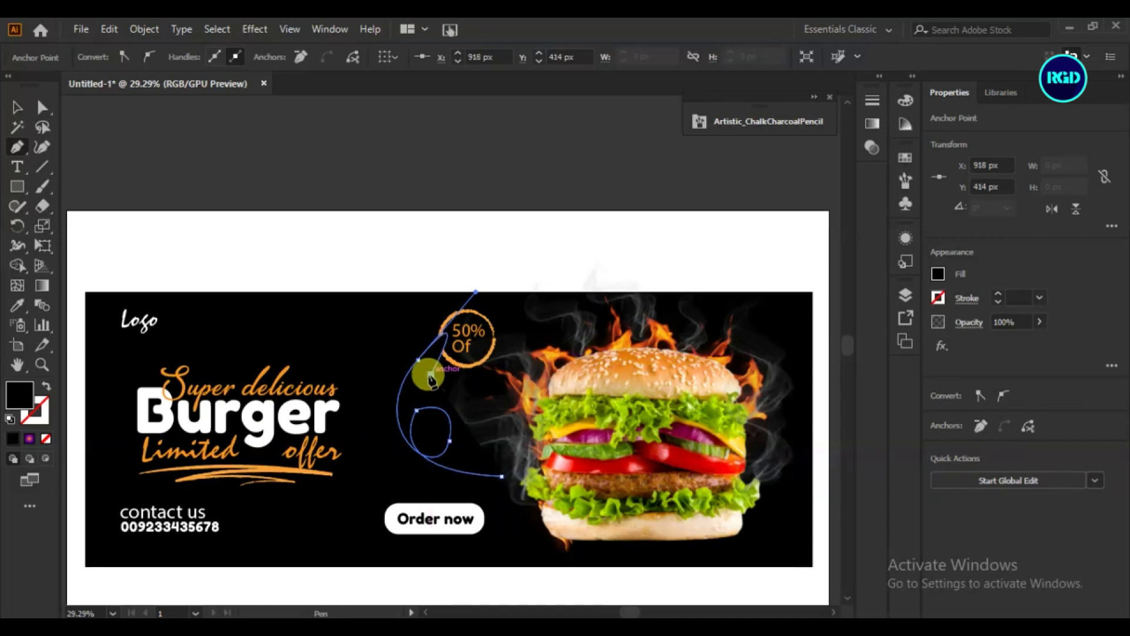
key(ctrl+z)
Reshape the path's inner loop and give it a thicker 4 pt orange stroke.
click(43, 107)
click(414, 439)
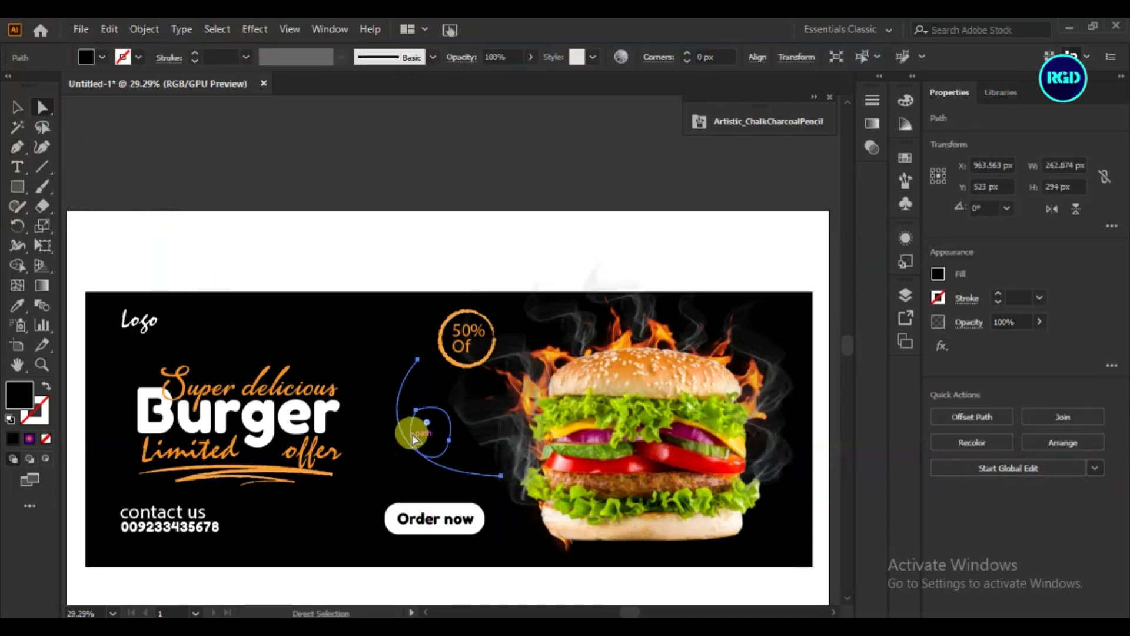
mouse_move(414, 438)
mouse_down()
mouse_move(421, 417)
mouse_move(445, 452)
mouse_move(441, 486)
mouse_move(431, 469)
mouse_up()
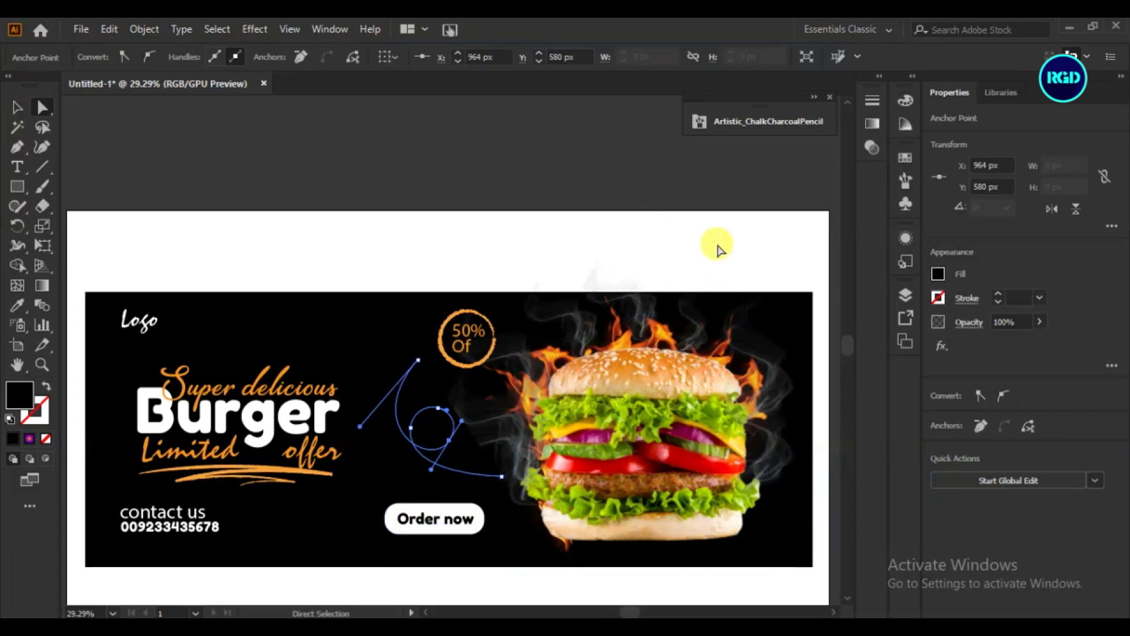
click(1038, 298)
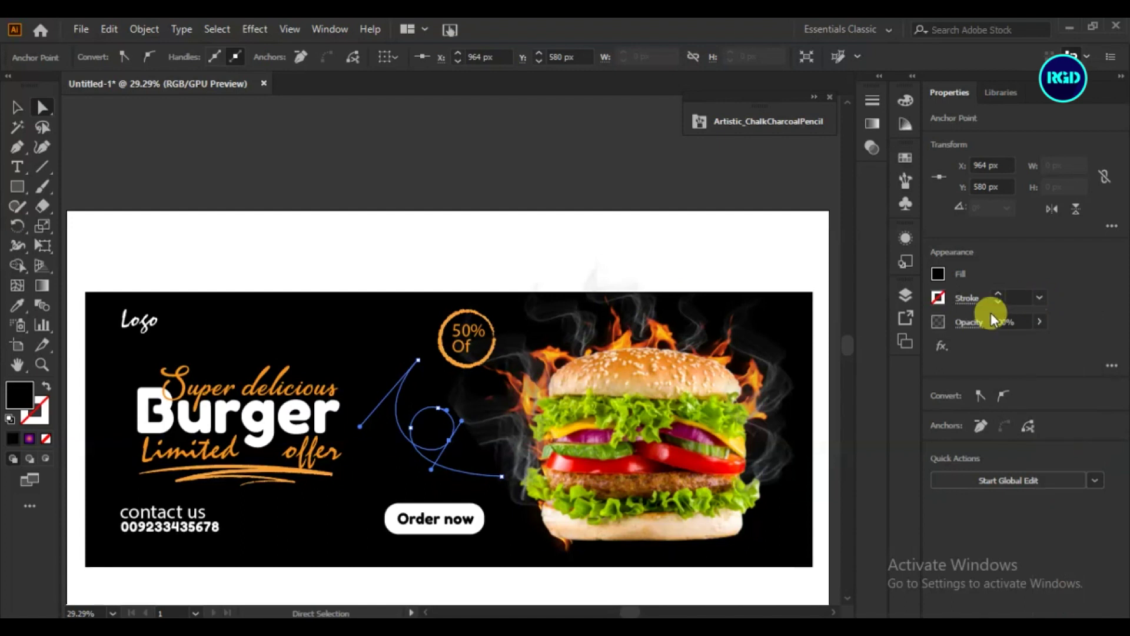
click(966, 301)
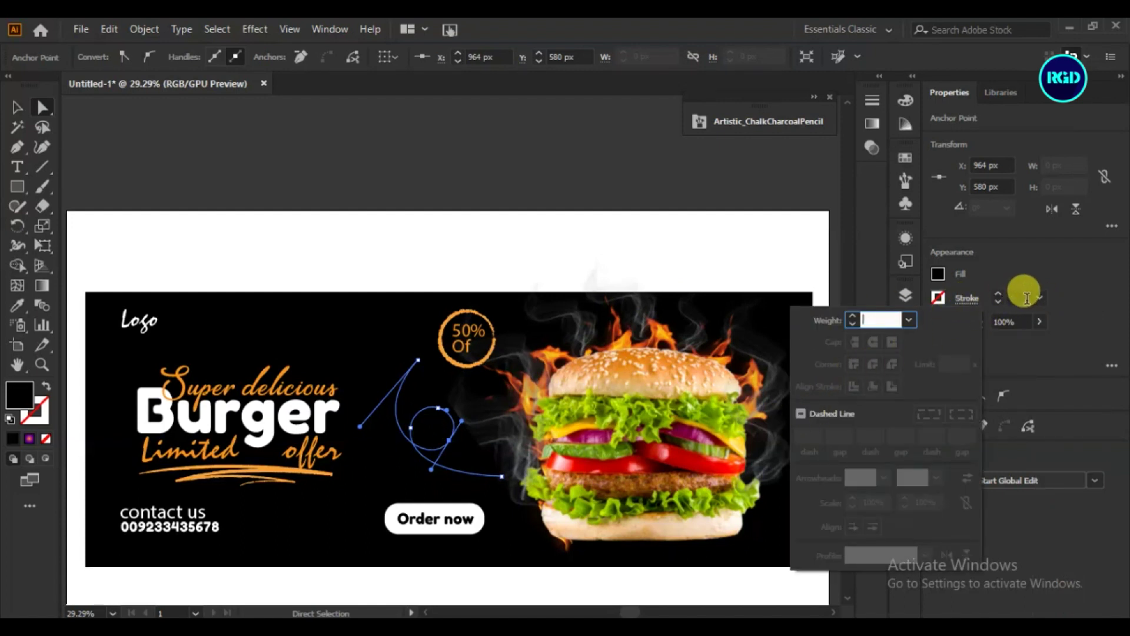
click(1000, 294)
click(996, 294)
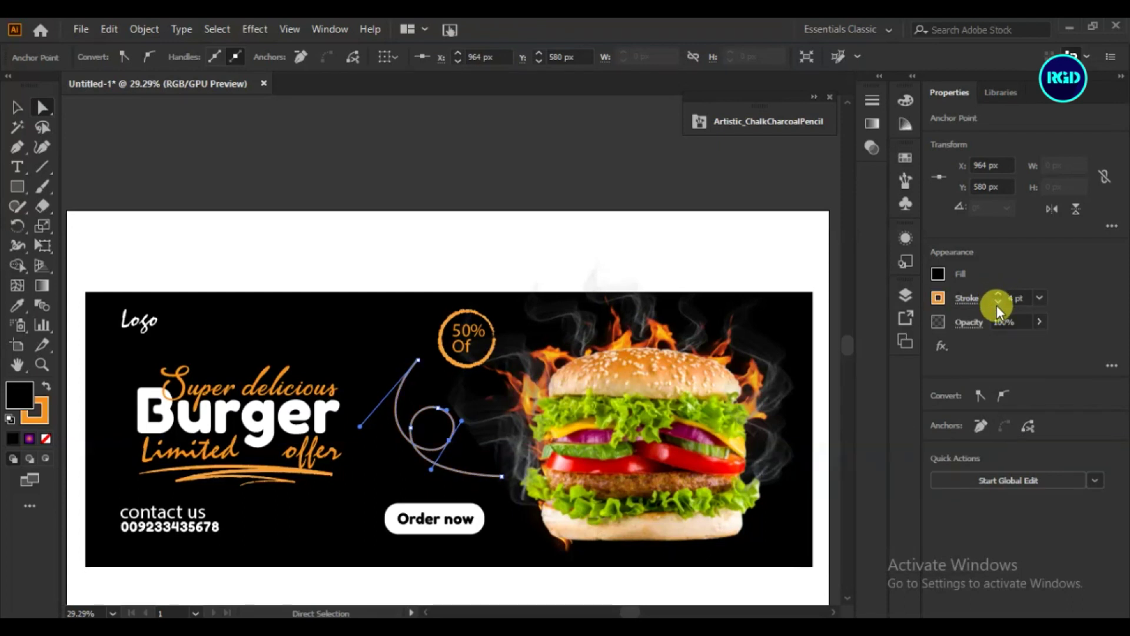
Add an Arrow 1 end arrowhead and a 12 pt dashed line to the stroke.
click(966, 298)
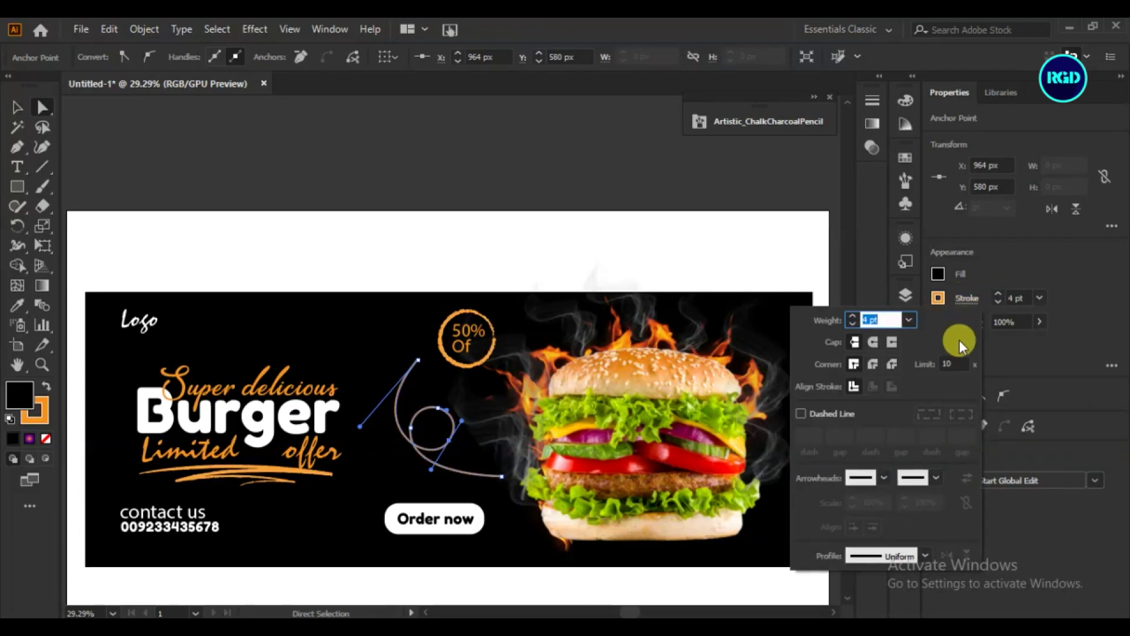
click(926, 479)
click(846, 274)
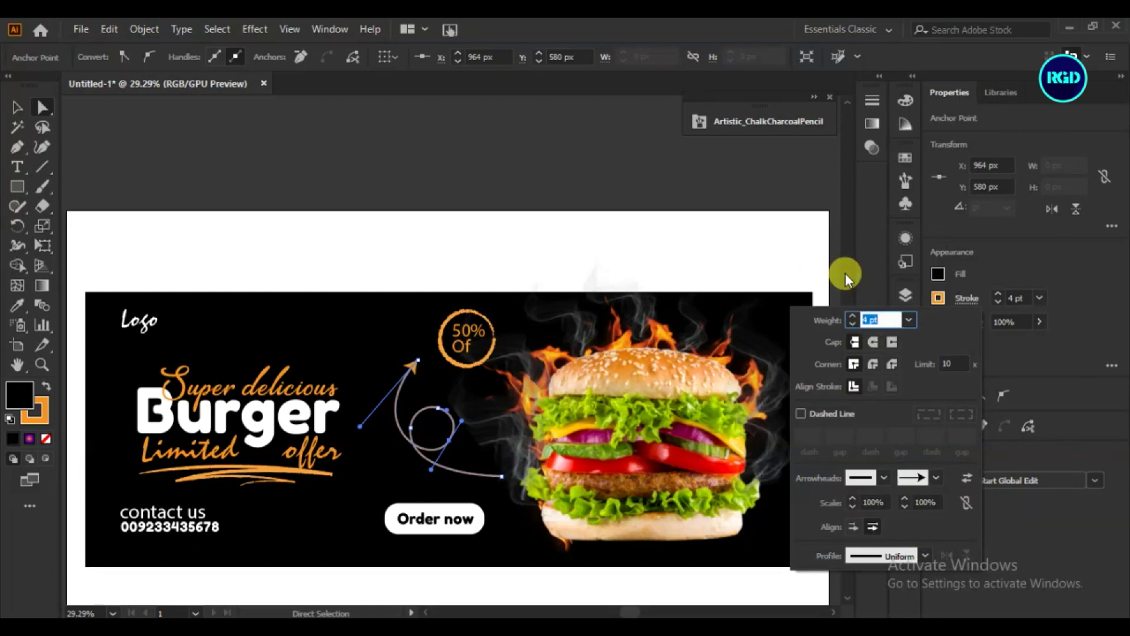
click(801, 413)
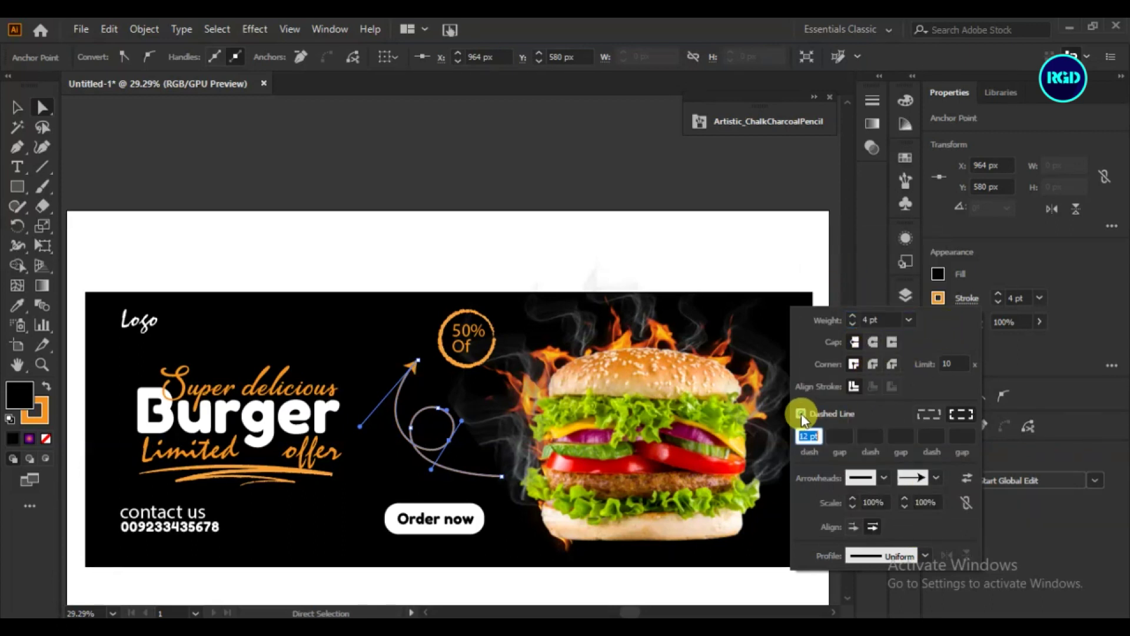
click(812, 434)
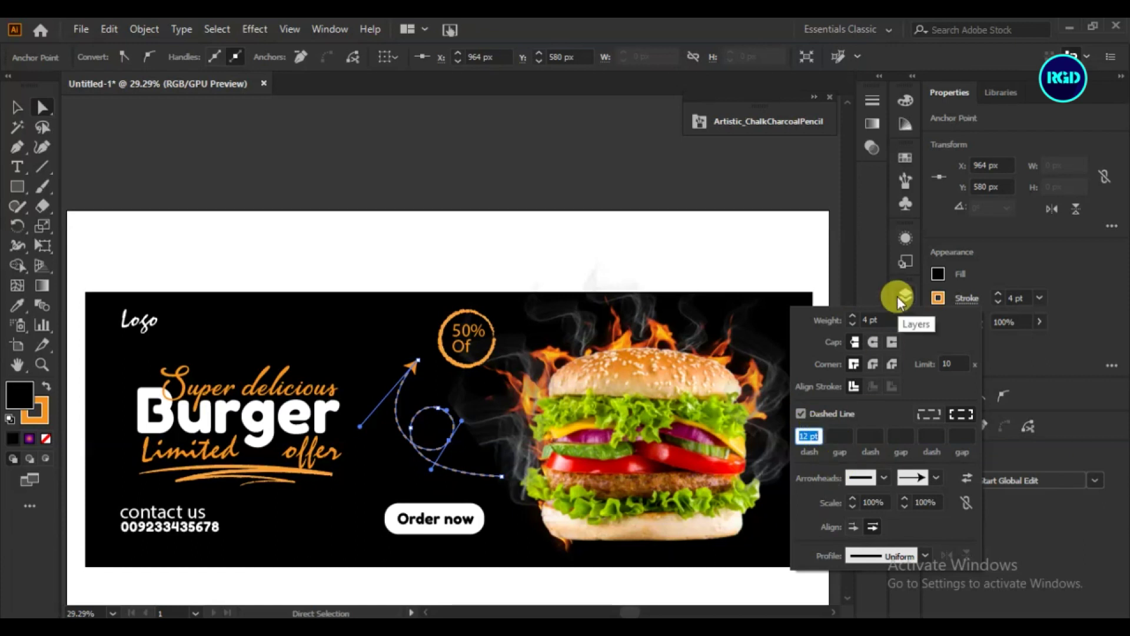
click(787, 246)
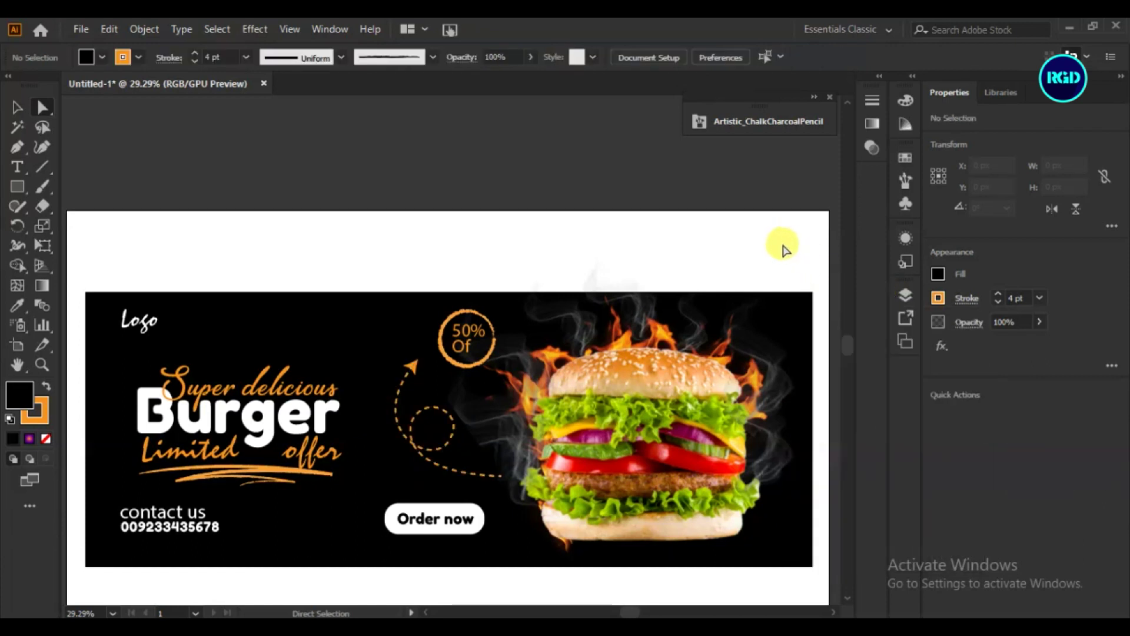
Draw wavy Pen squiggles above the headline, near the contact info, and at lower right.
click(17, 151)
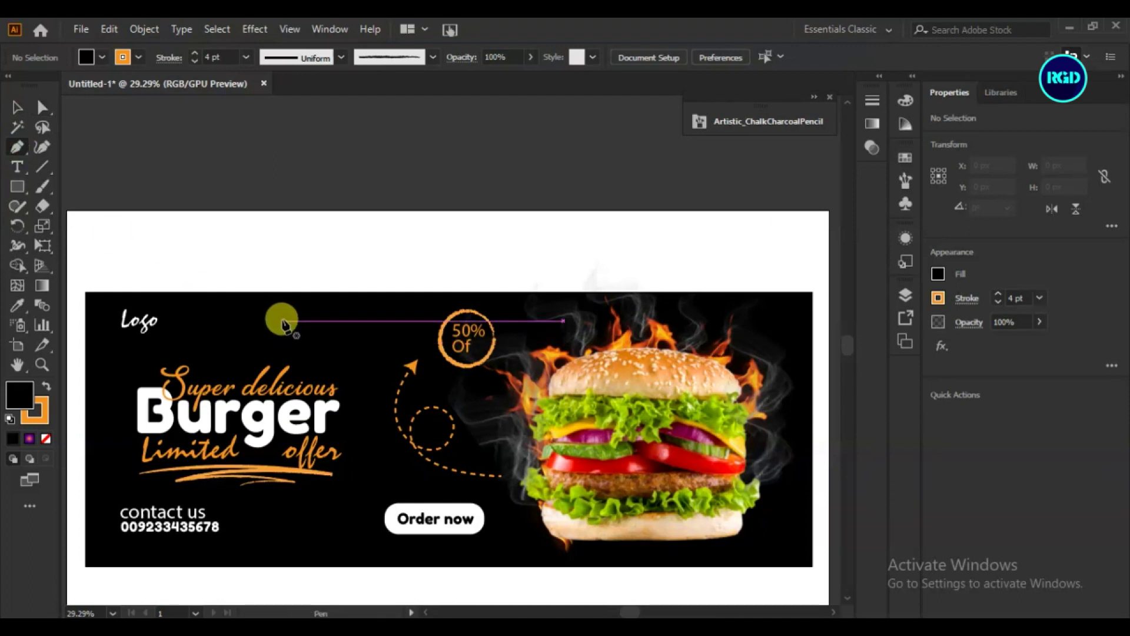
click(282, 321)
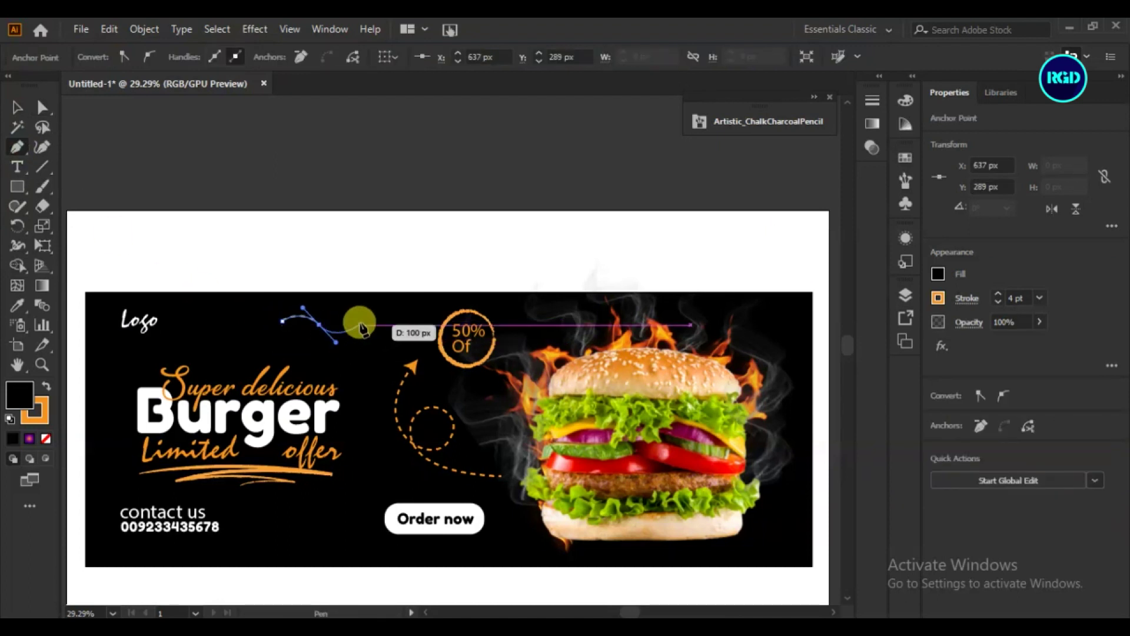
drag(360, 321, 368, 351)
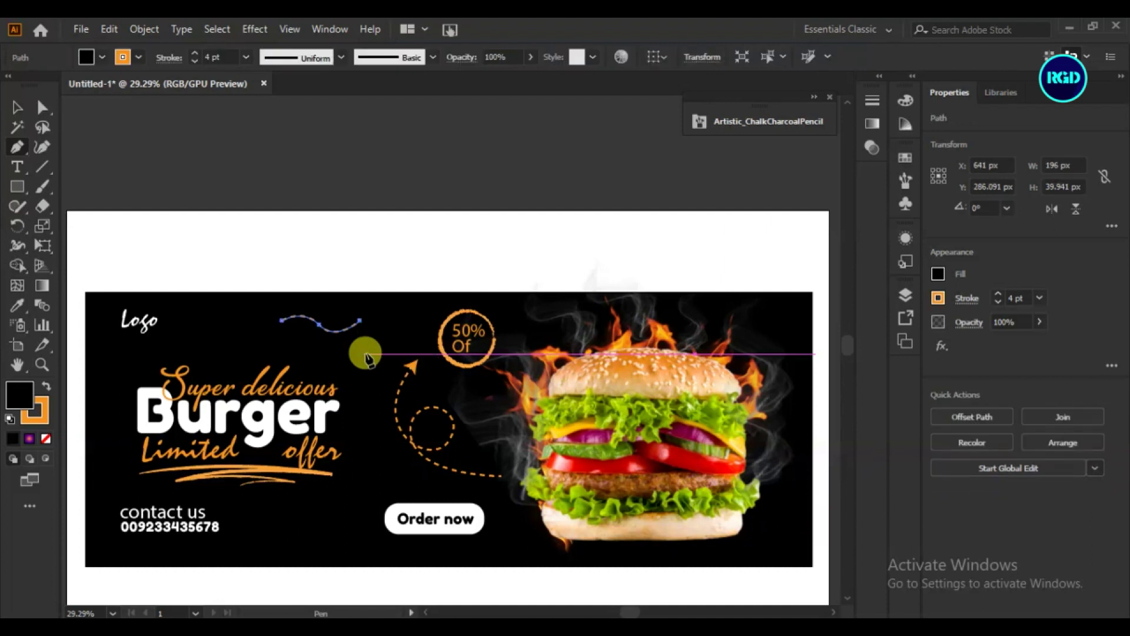
mouse_move(264, 506)
mouse_down()
mouse_move(301, 538)
mouse_move(325, 527)
mouse_up()
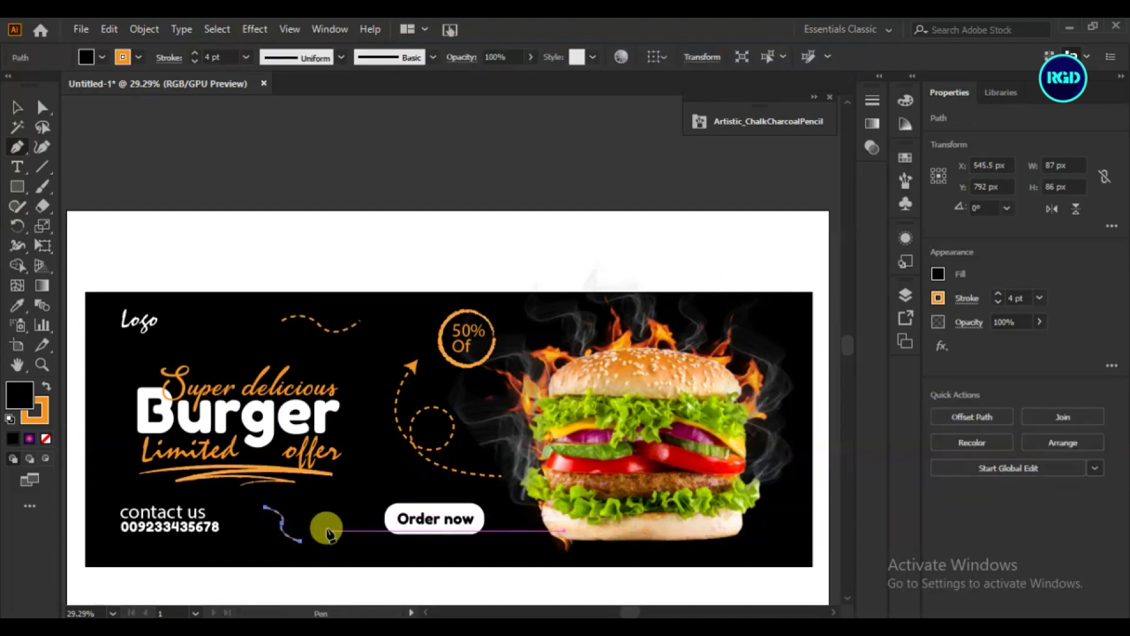
drag(792, 510, 732, 571)
Fit the artboard in view with Ctrl+0 and marquee-select all the banner artwork.
key(ctrl+0)
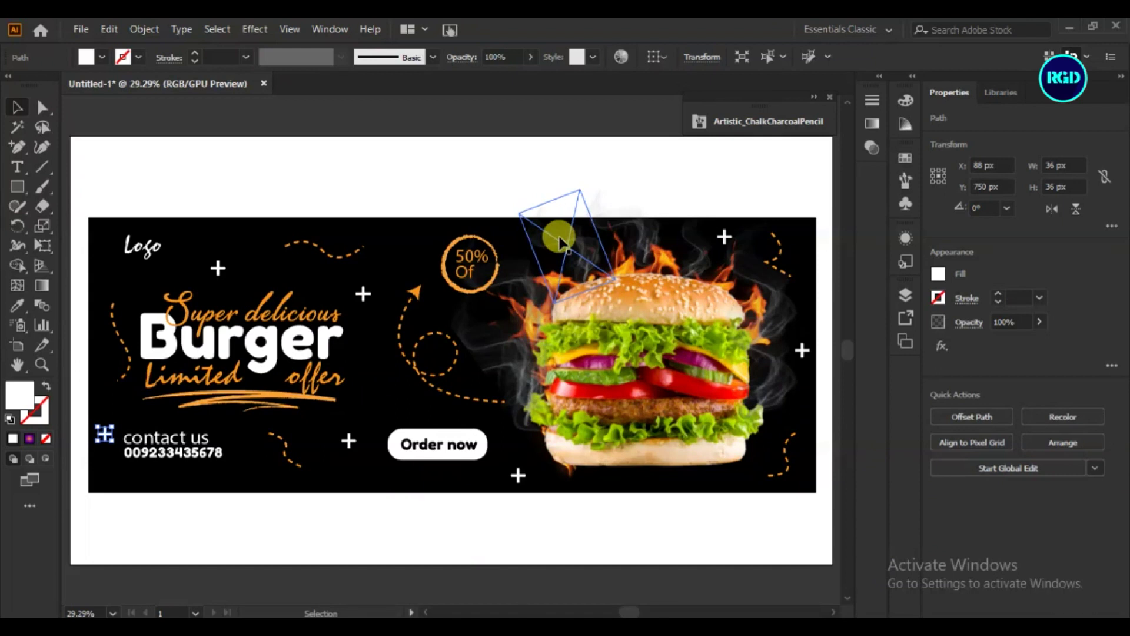
click(441, 98)
mouse_move(815, 183)
mouse_down()
mouse_move(160, 484)
mouse_move(80, 505)
mouse_up()
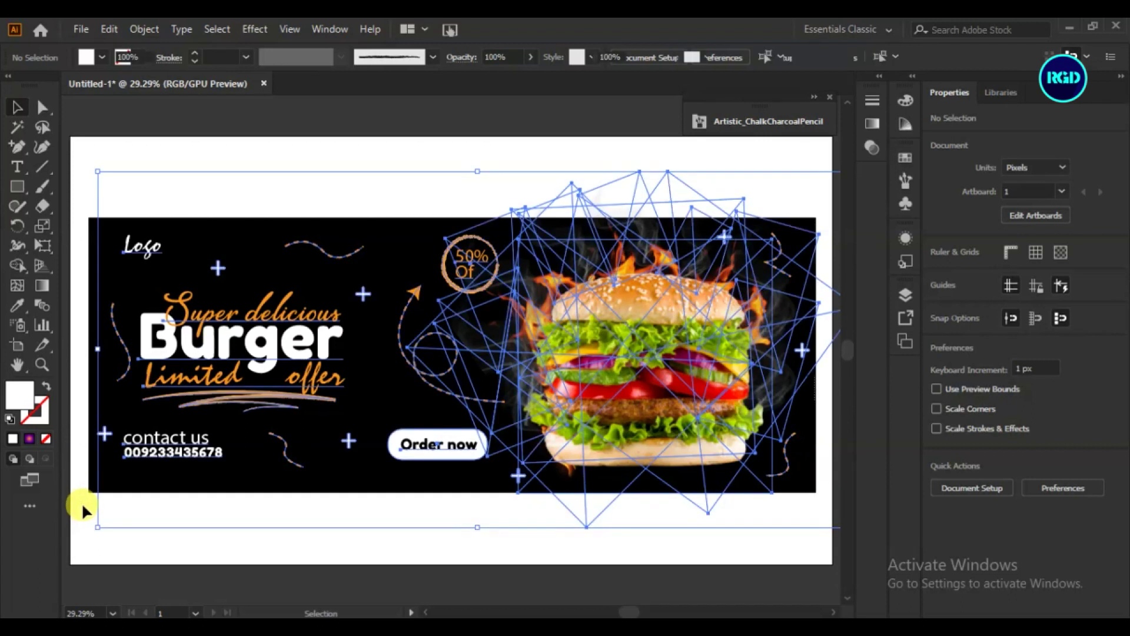
Group the banner objects, then marquee-select everything and group it into one group.
right_click(327, 306)
click(342, 426)
click(315, 539)
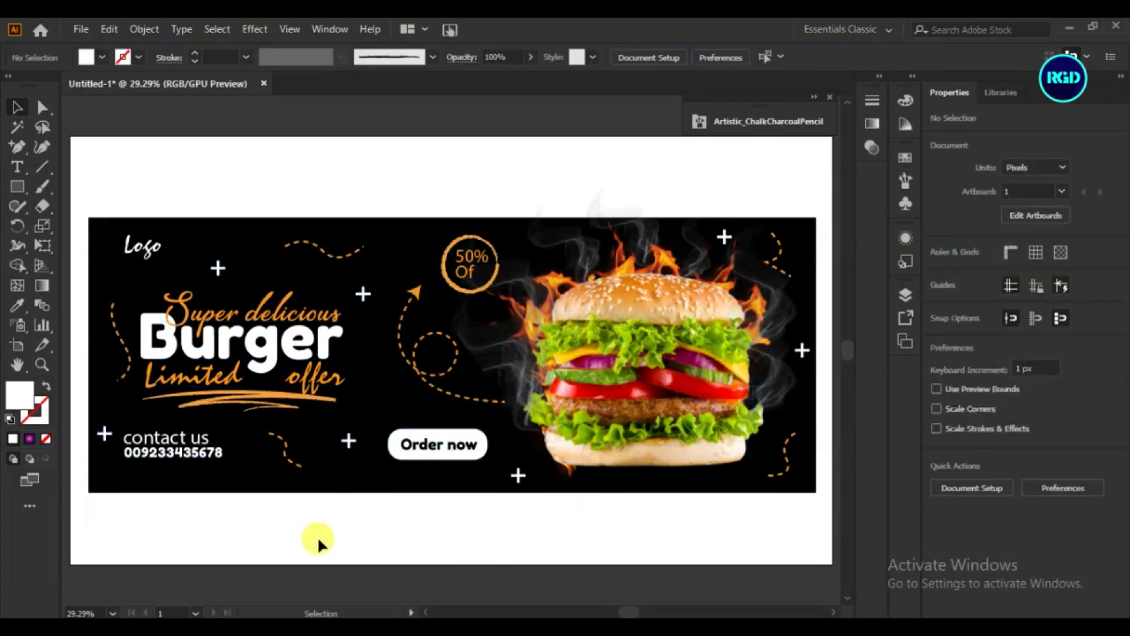
click(19, 185)
click(16, 108)
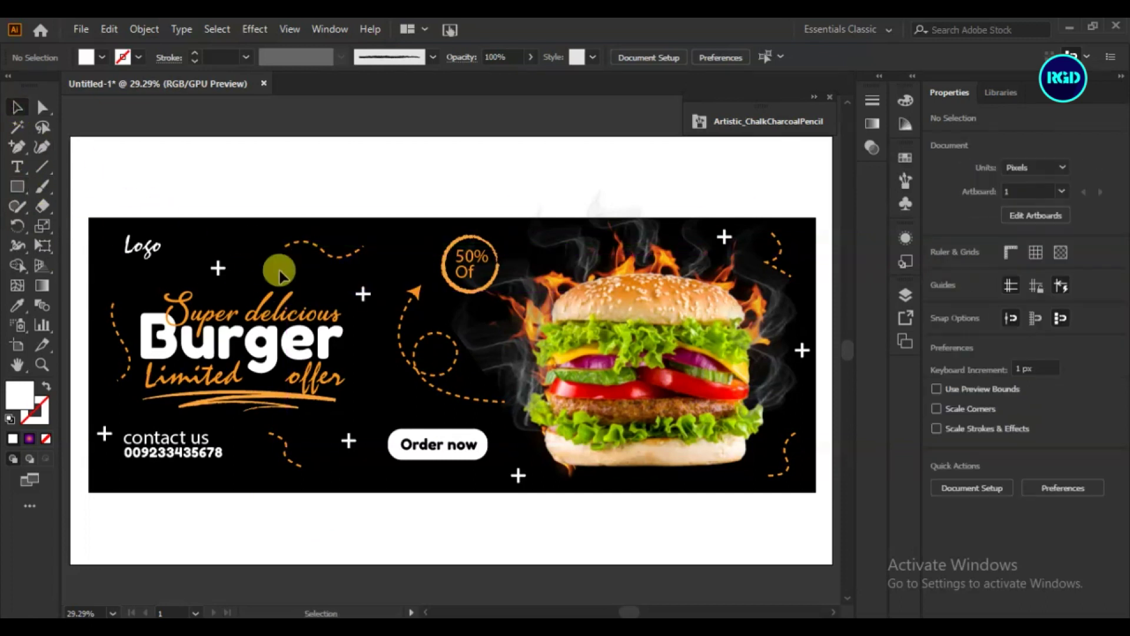
click(905, 295)
drag(799, 162, 115, 526)
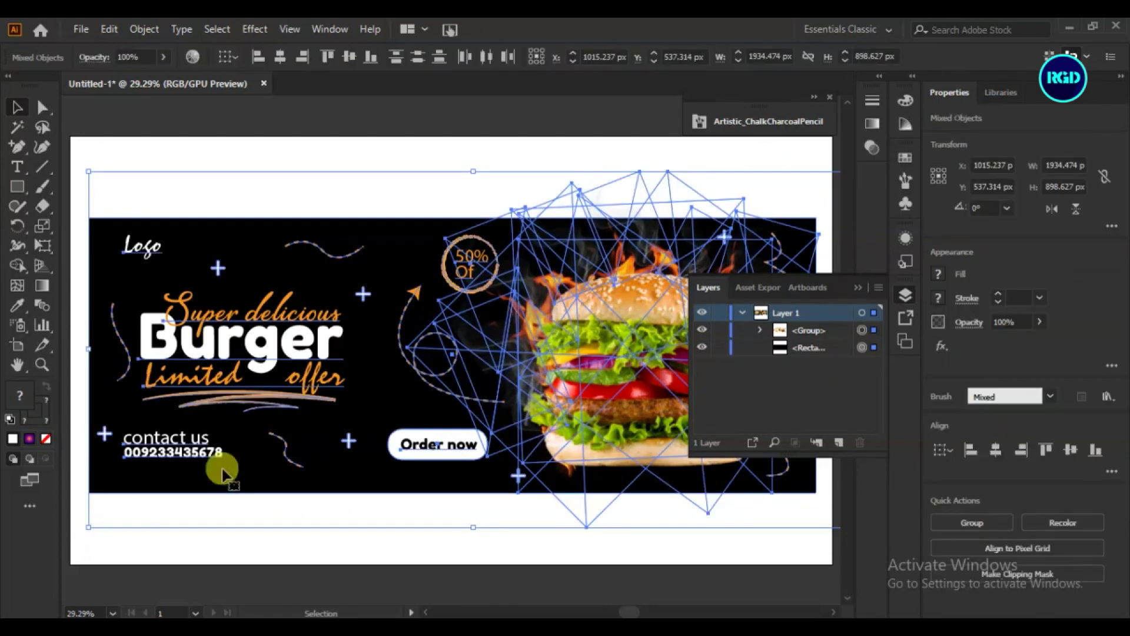
right_click(371, 359)
click(417, 468)
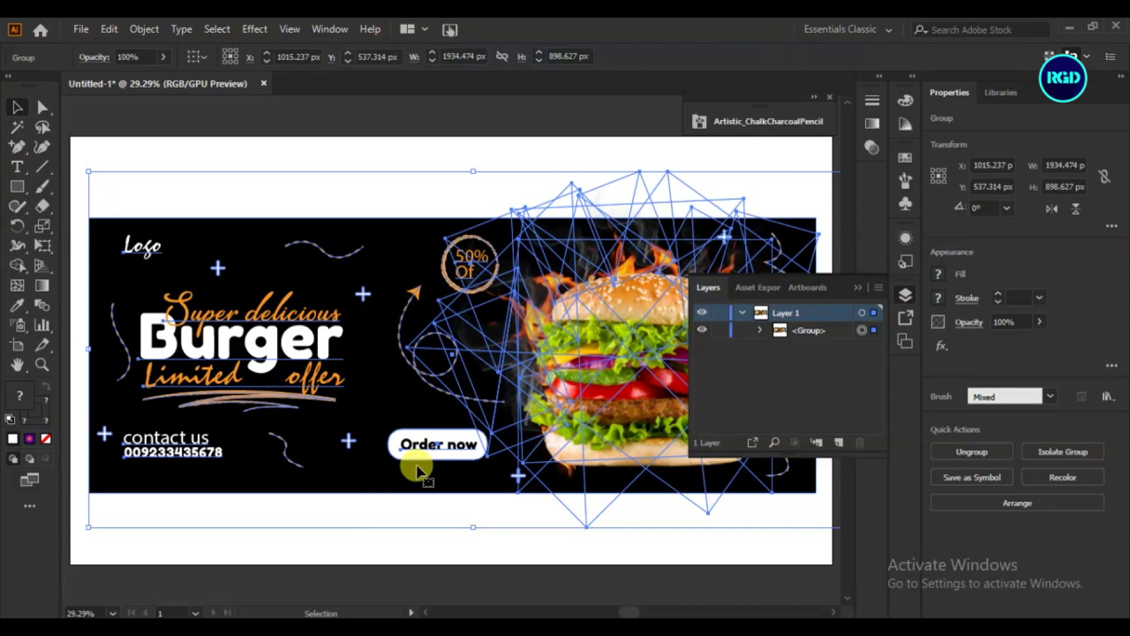
click(376, 528)
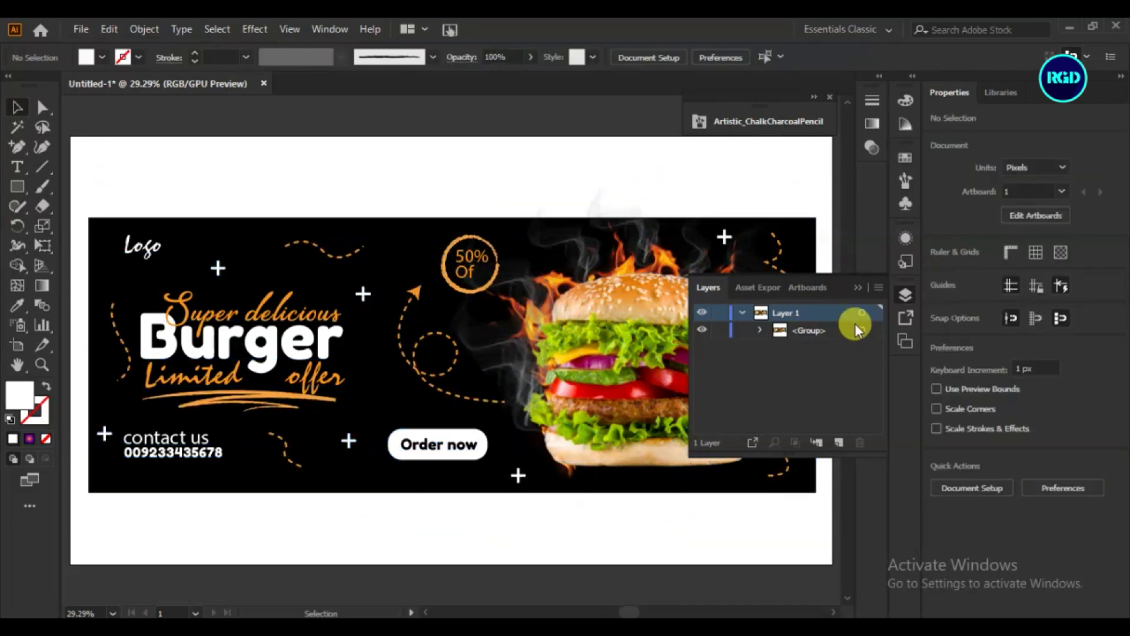
Drag the banner group slightly to fine-tune its position on the artboard.
click(859, 293)
drag(403, 273, 401, 282)
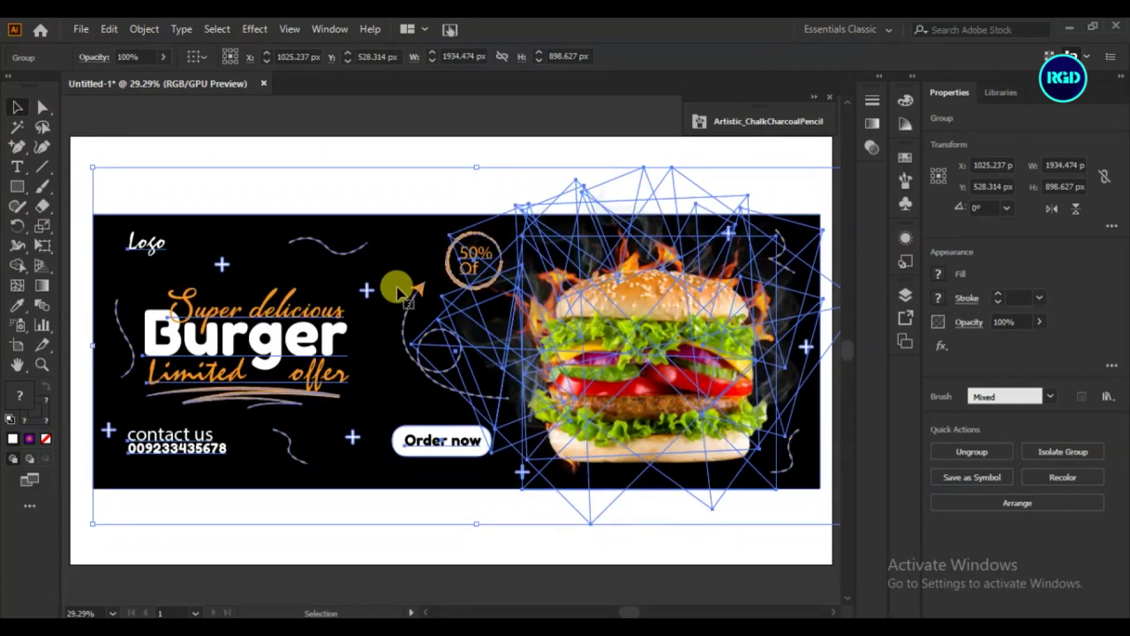
drag(401, 283, 399, 272)
click(729, 161)
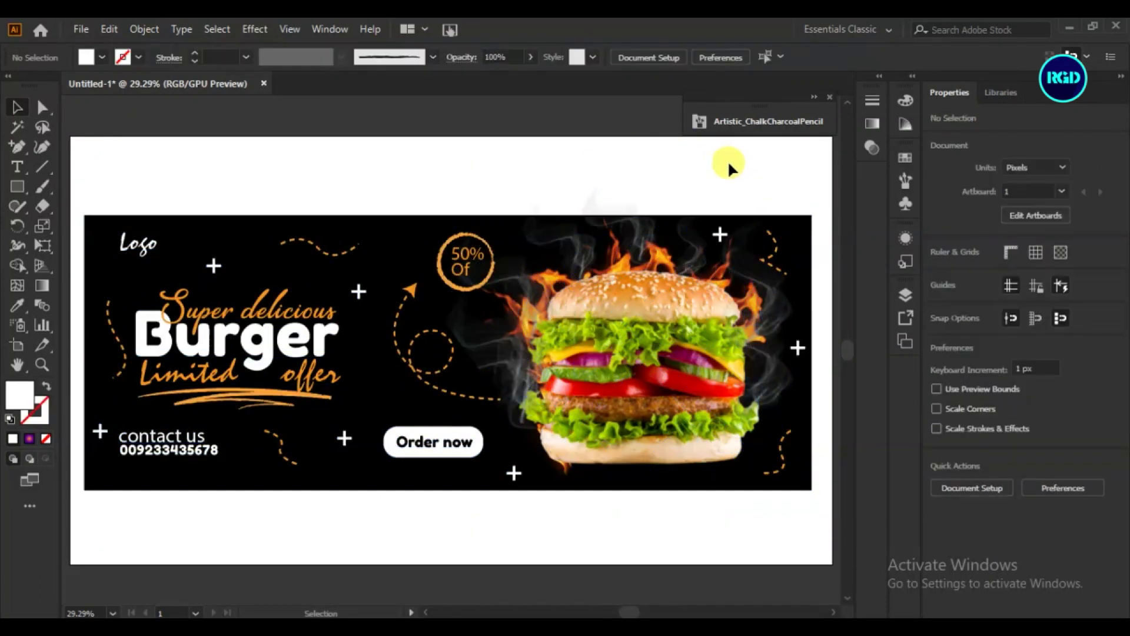
click(598, 341)
drag(598, 341, 599, 346)
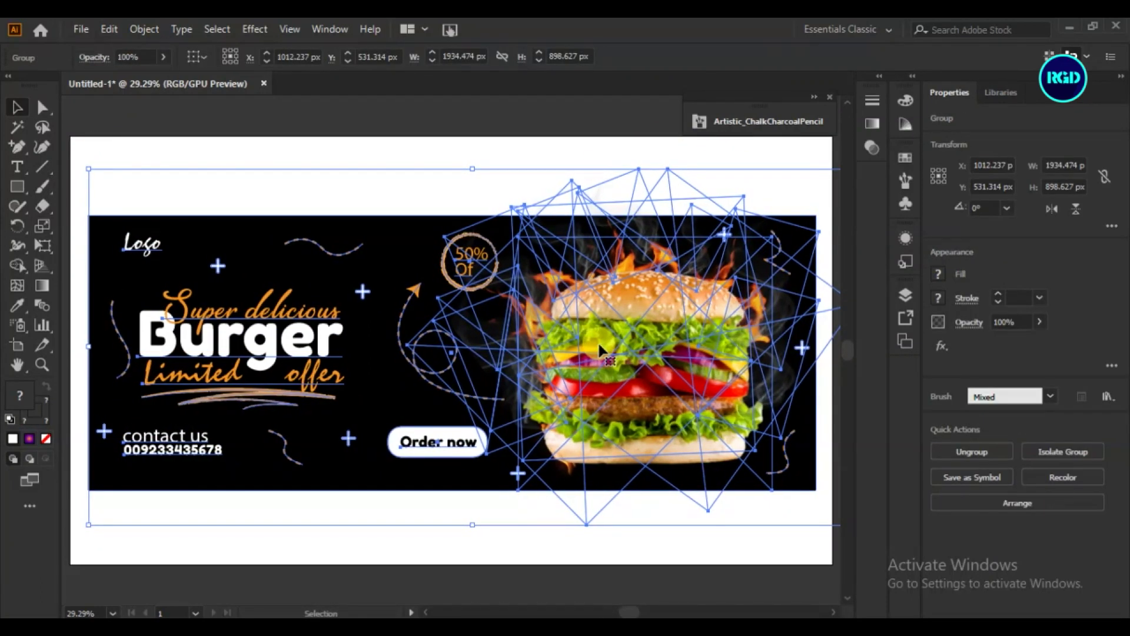
click(408, 180)
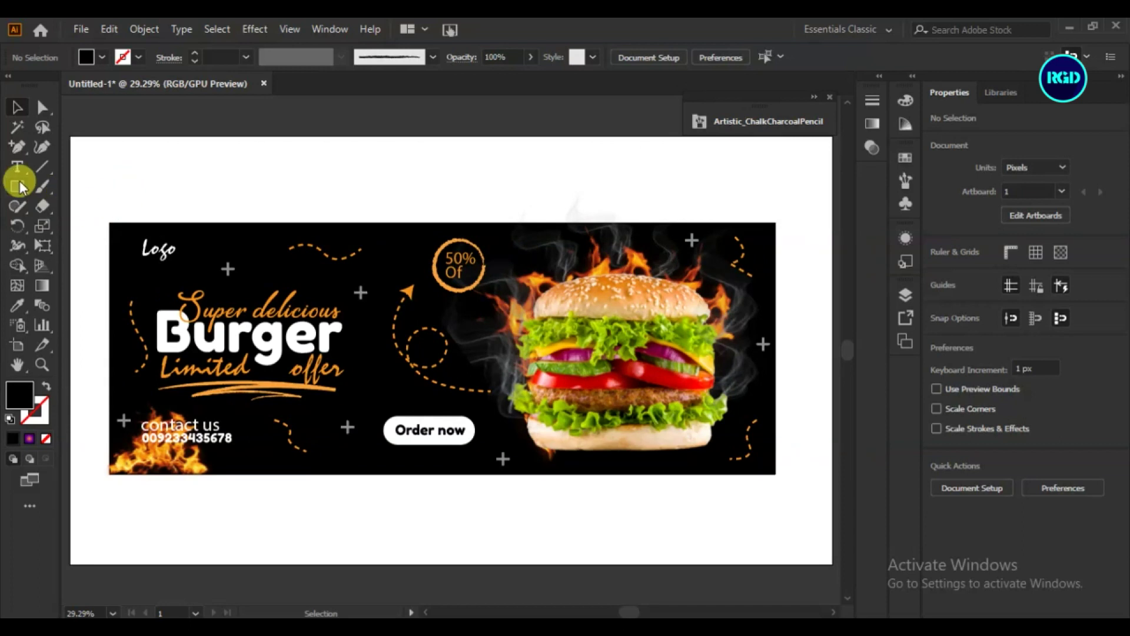
Draw a 1920×1080 px artboard-size rectangle filled orange.
click(20, 187)
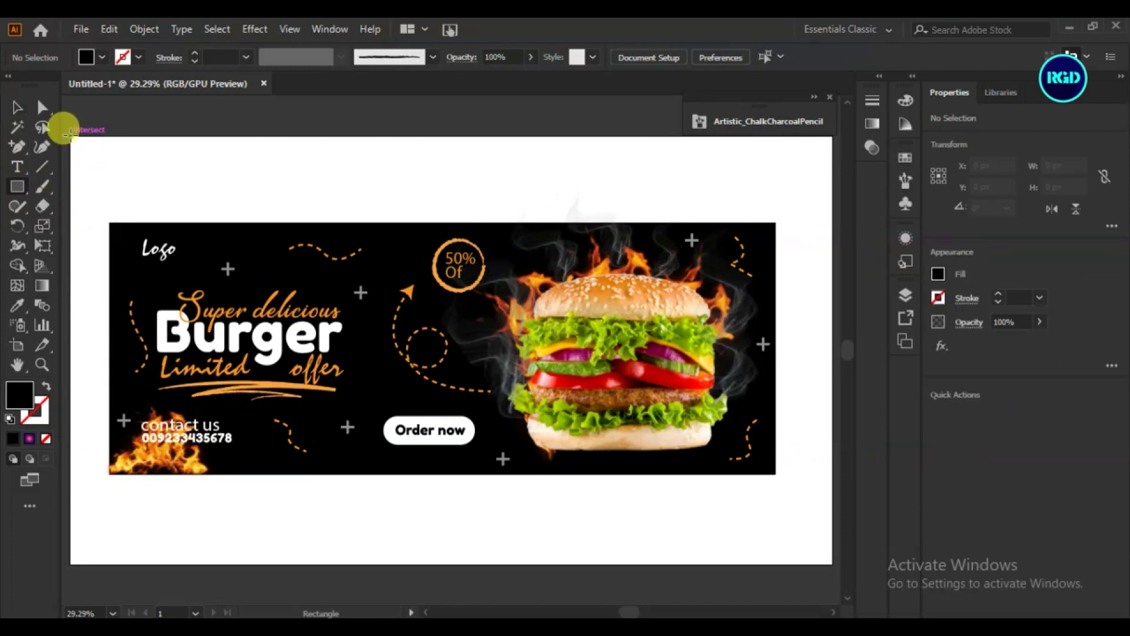
drag(70, 137, 808, 553)
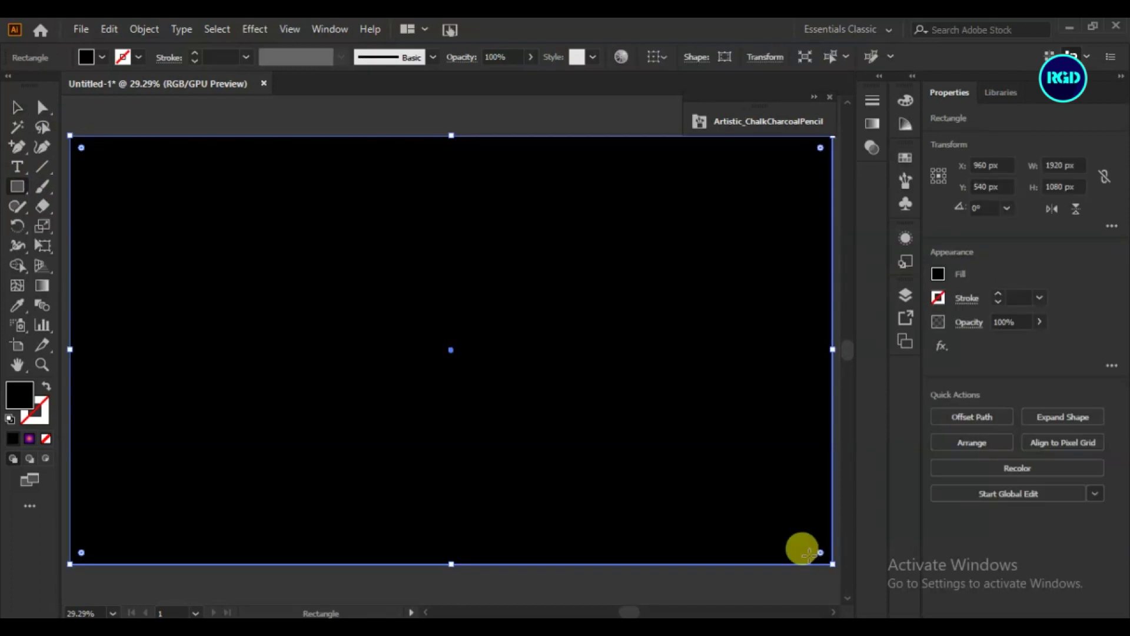
click(95, 57)
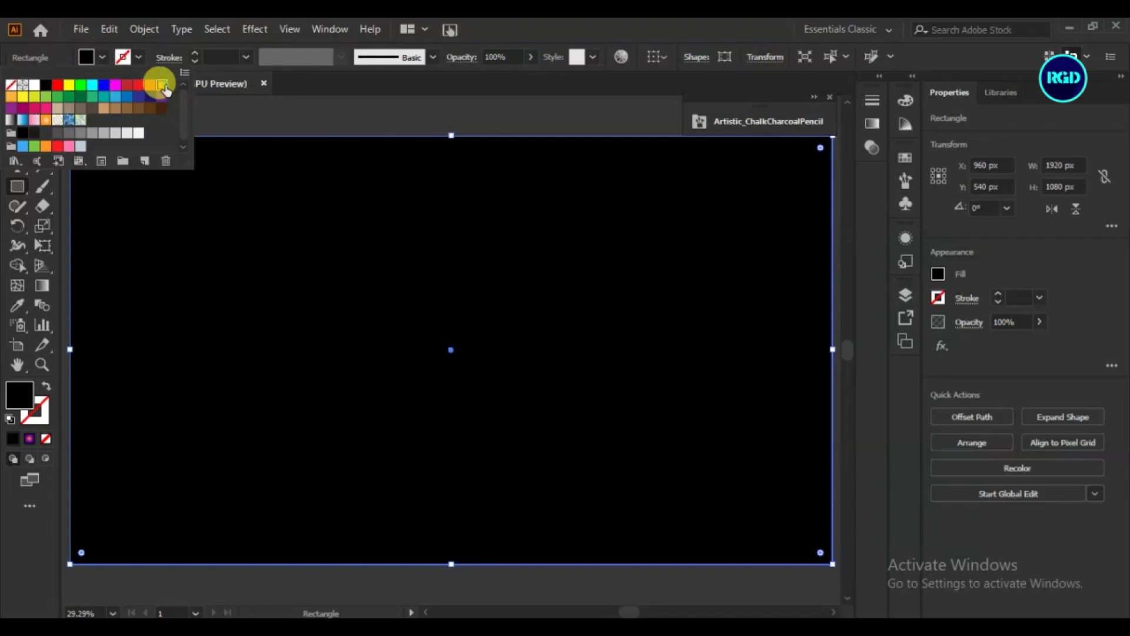
click(163, 86)
Send the orange rectangle to the back, behind the burger banner.
click(15, 108)
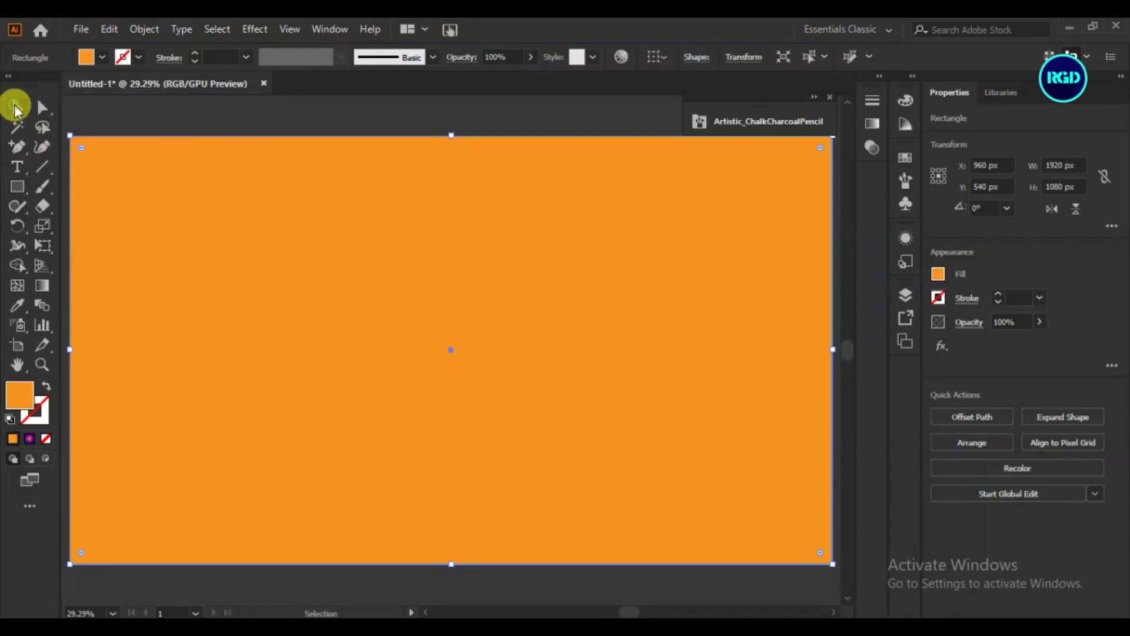
right_click(272, 274)
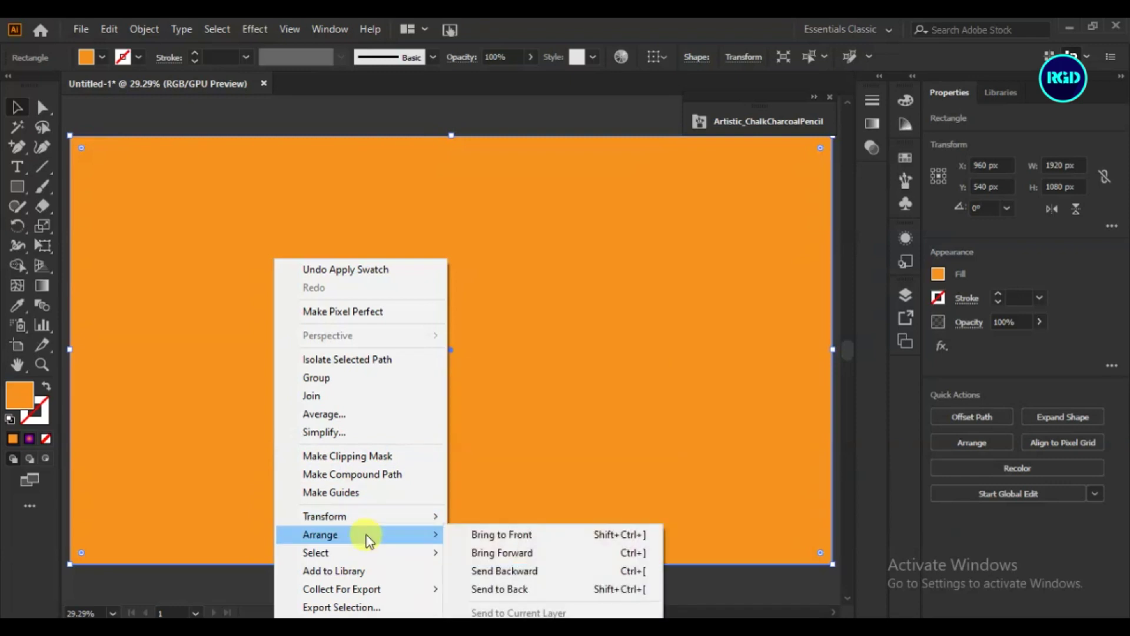
click(530, 589)
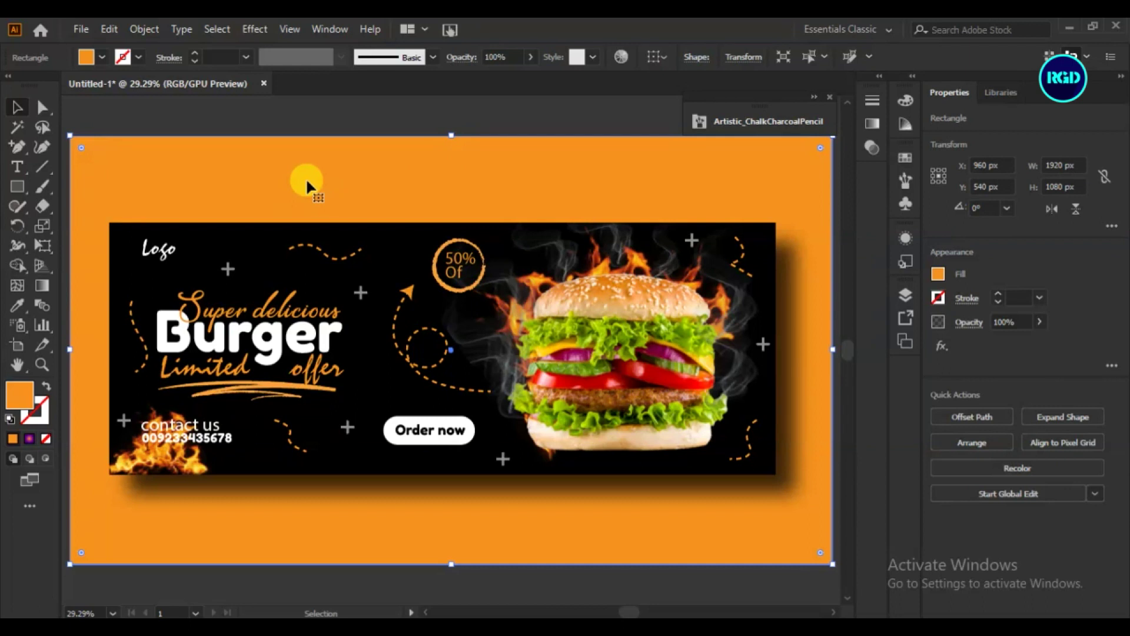
click(354, 121)
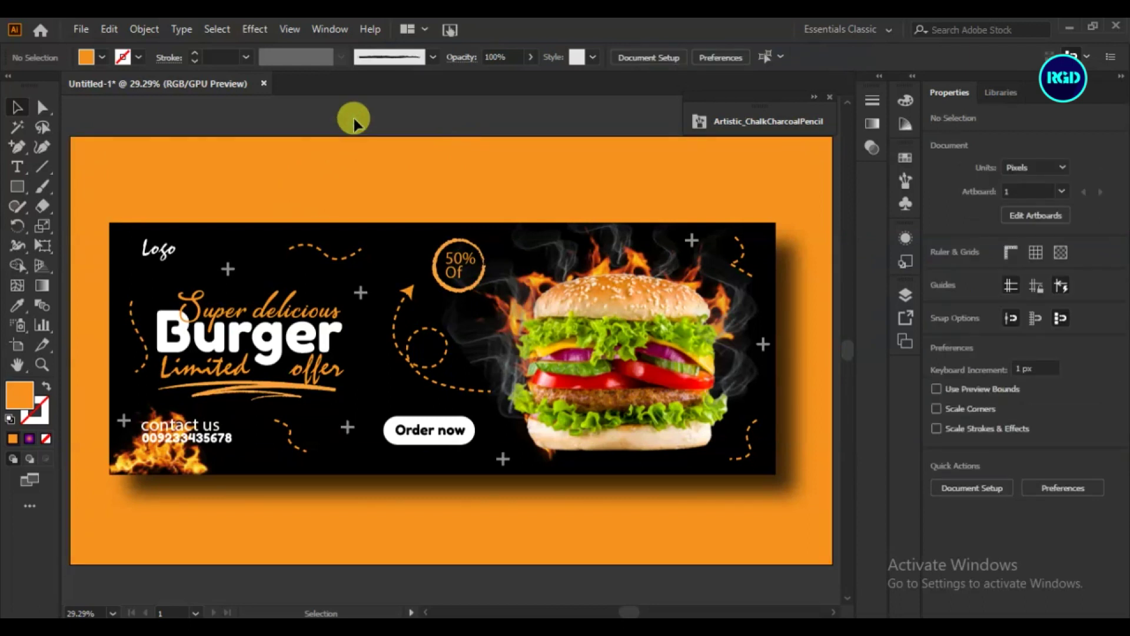